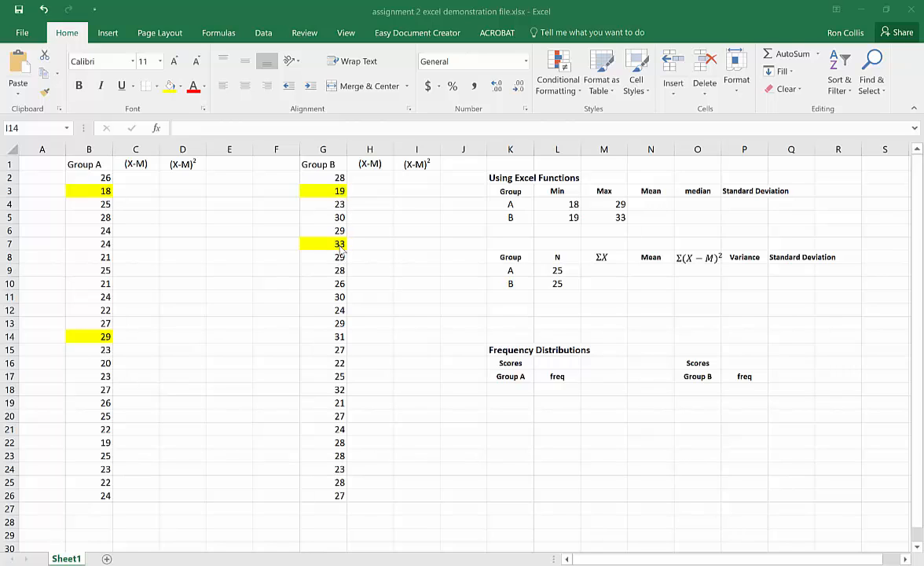
# - List the Group A scores from 18 to 33 starting in K19, entering 18, 19 and 20 and extending the series down to 33
pyautogui.click(515, 404)
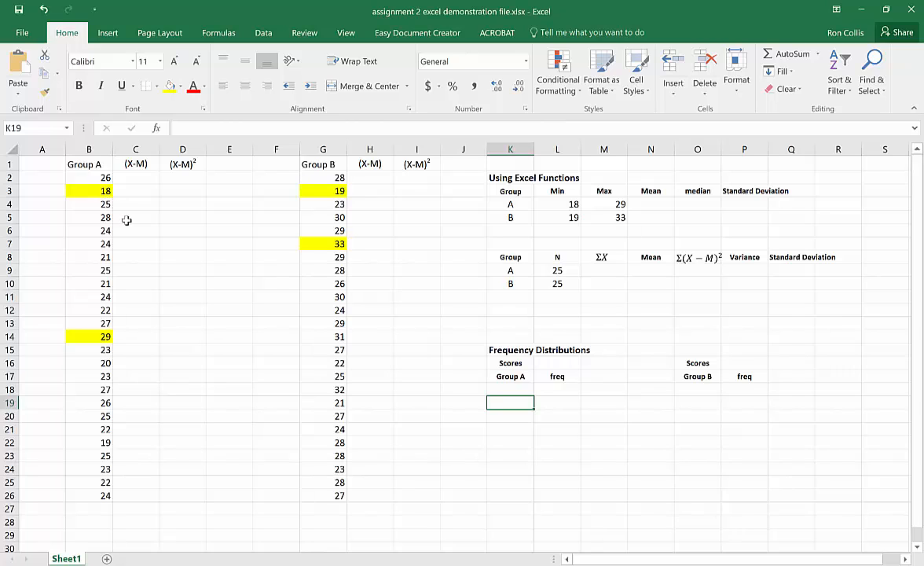
pyautogui.write('18')
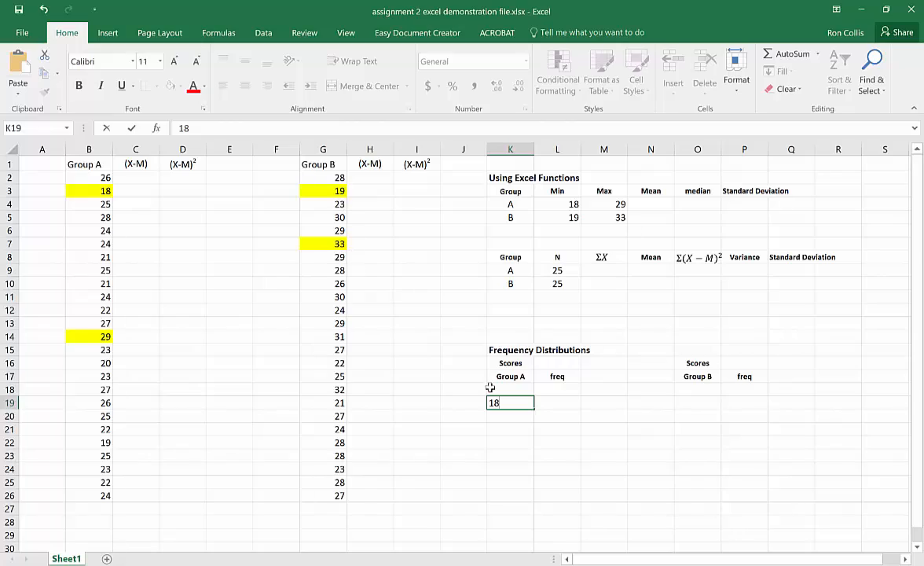
pyautogui.click(530, 412)
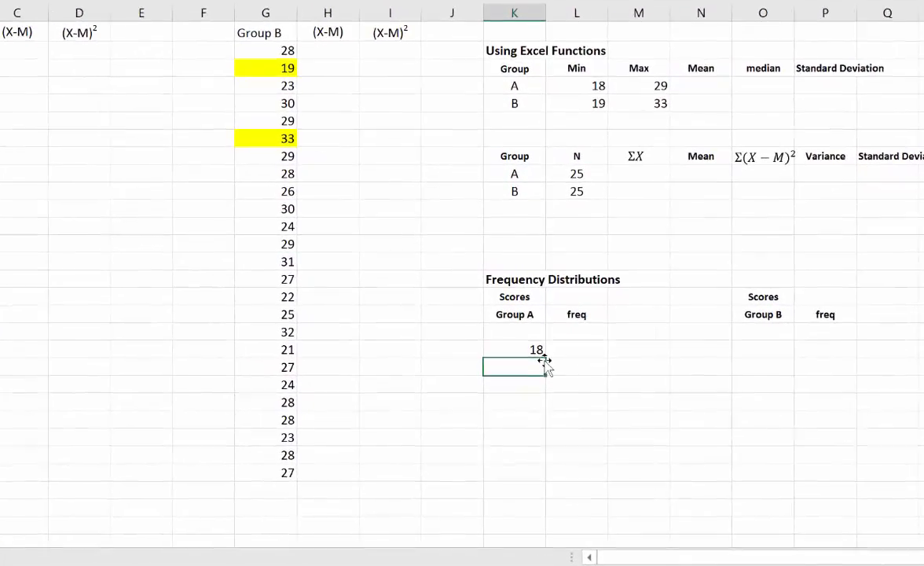
pyautogui.write('19')
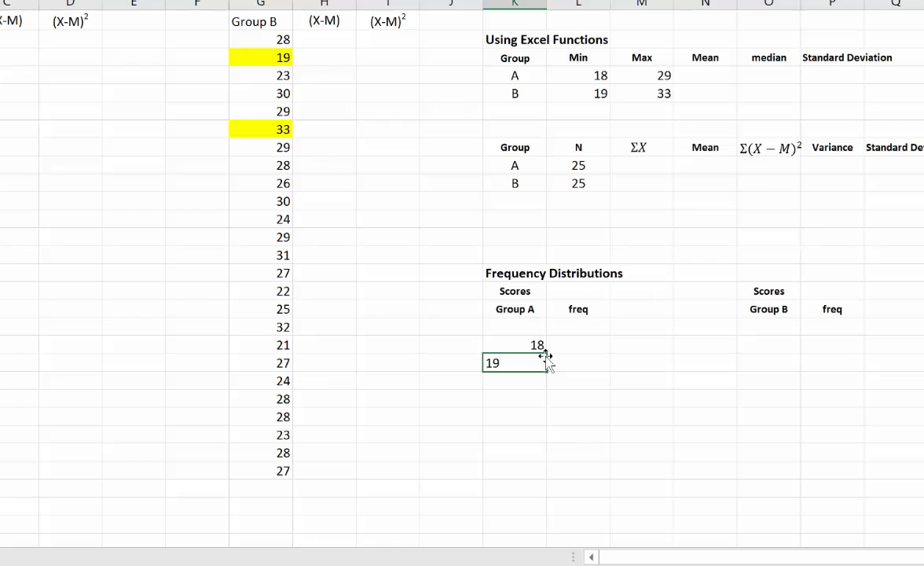
pyautogui.press('Return')
pyautogui.write('20')
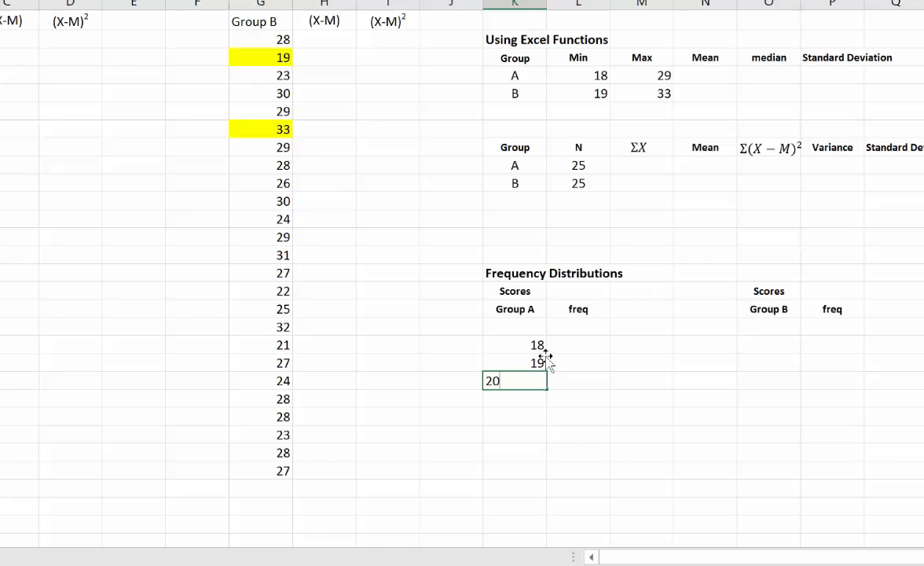
pyautogui.press('Return')
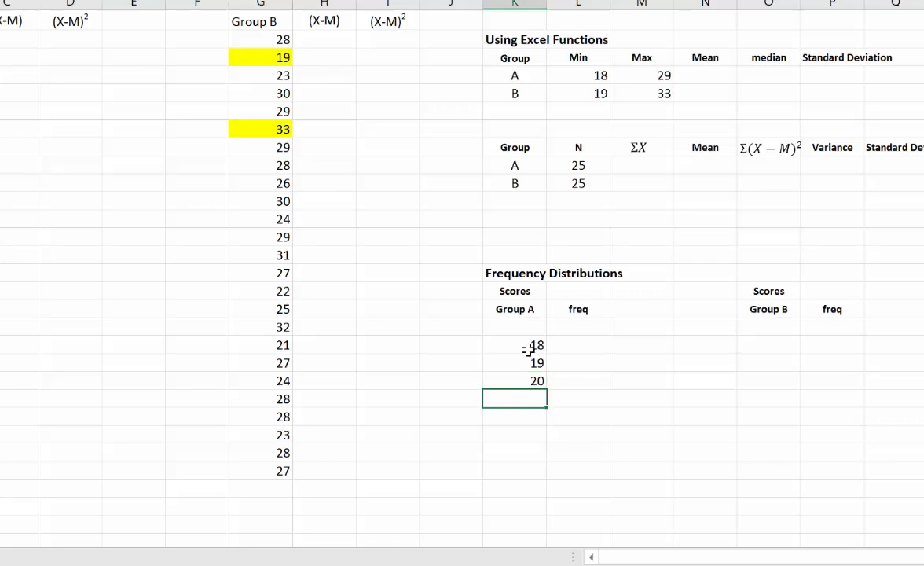
pyautogui.moveTo(532, 346); pyautogui.dragTo(571, 493)
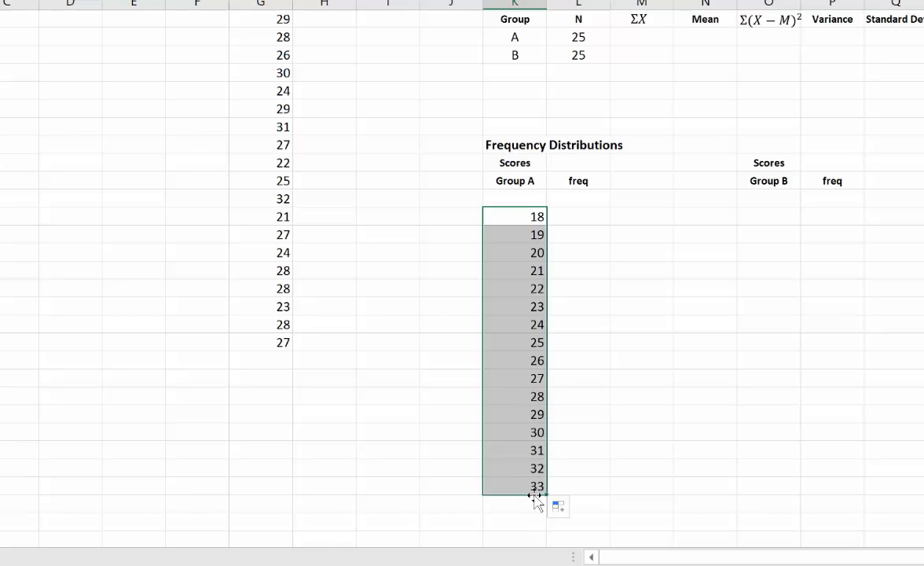
# - Copy the Group A score list from 18 to 33 into the Group B scores column, starting at O19
pyautogui.scroll(2, 692, 369)
pyautogui.click(768, 324)
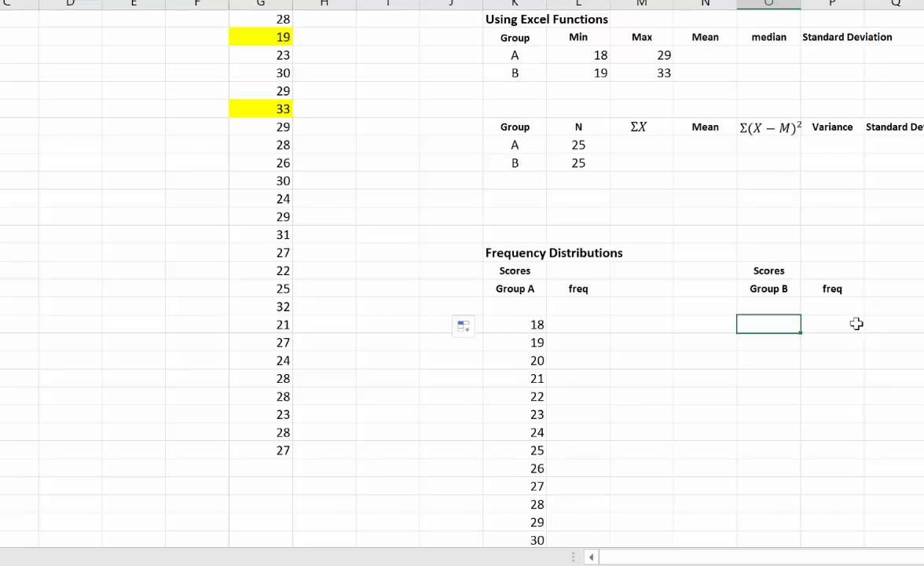
pyautogui.moveTo(526, 324); pyautogui.dragTo(531, 550)
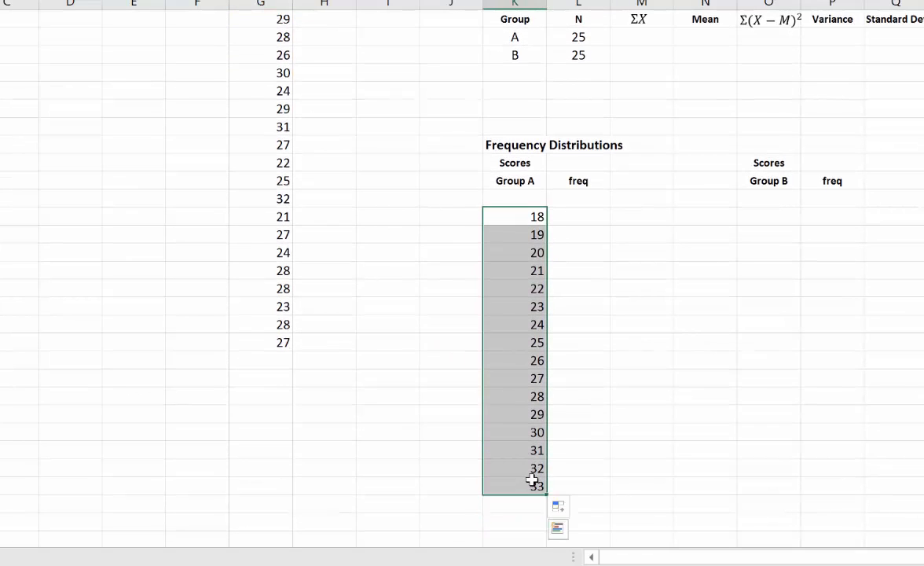
pyautogui.hotkey('ctrl', 'c')
pyautogui.click(778, 215)
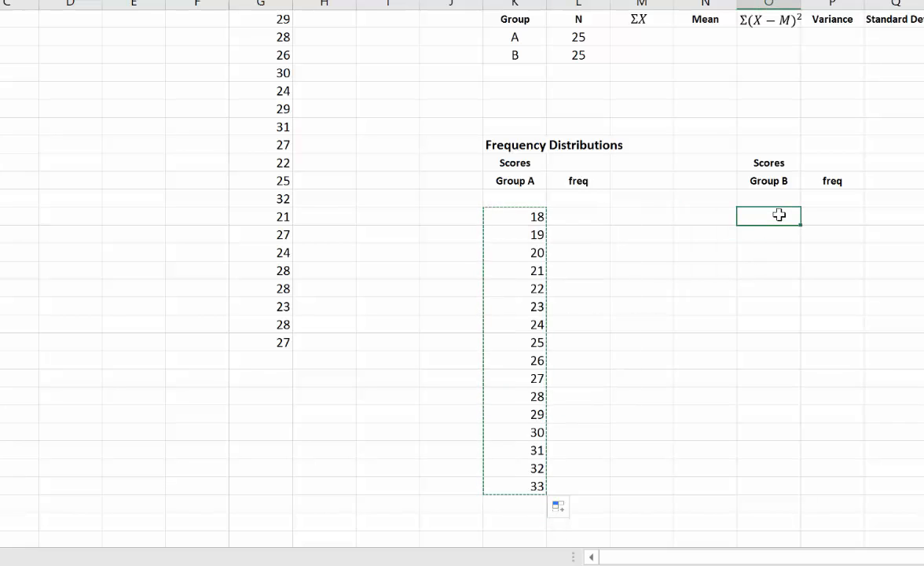
pyautogui.hotkey('ctrl', 'v')
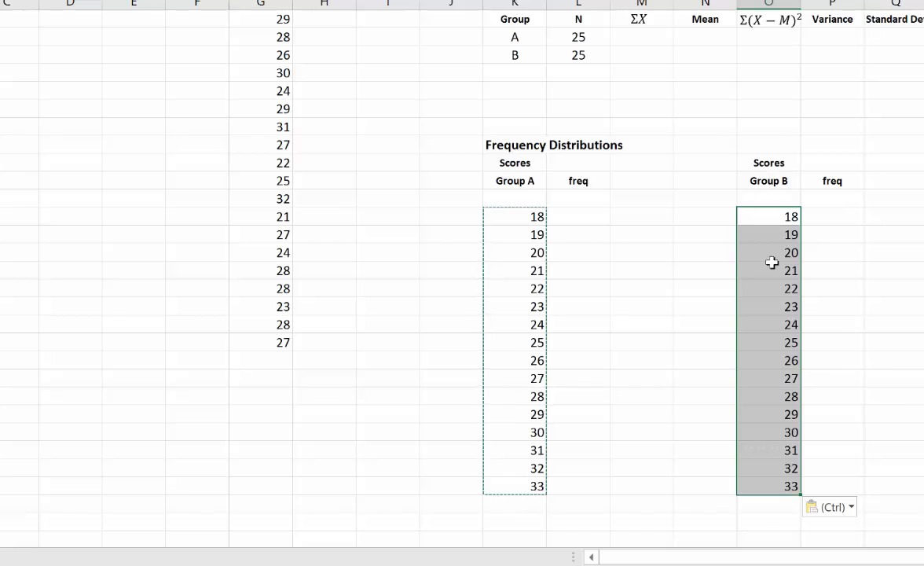
# - Enter =countif(B:B,K19) in L19 to count how often score 18 occurs in Group A
pyautogui.click(580, 216)
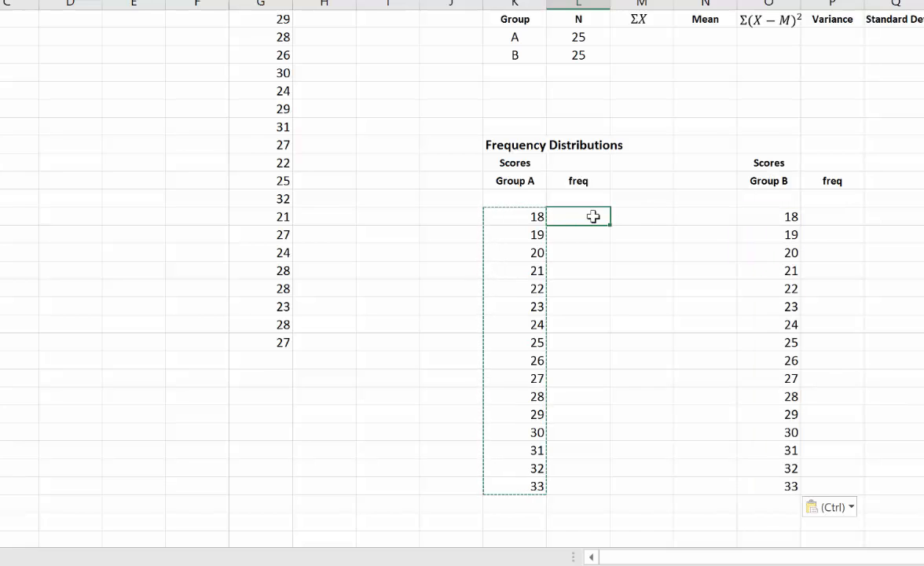
pyautogui.write('=')
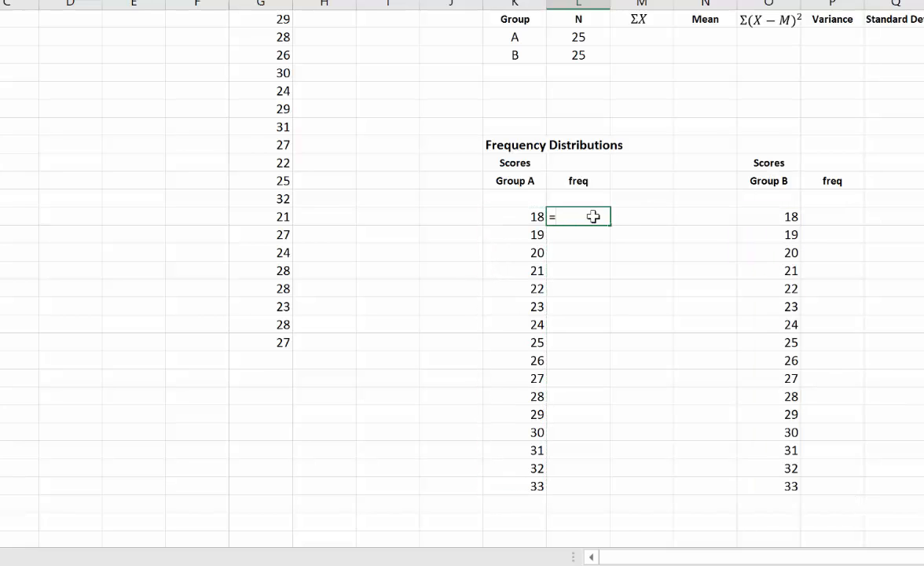
pyautogui.write('coun')
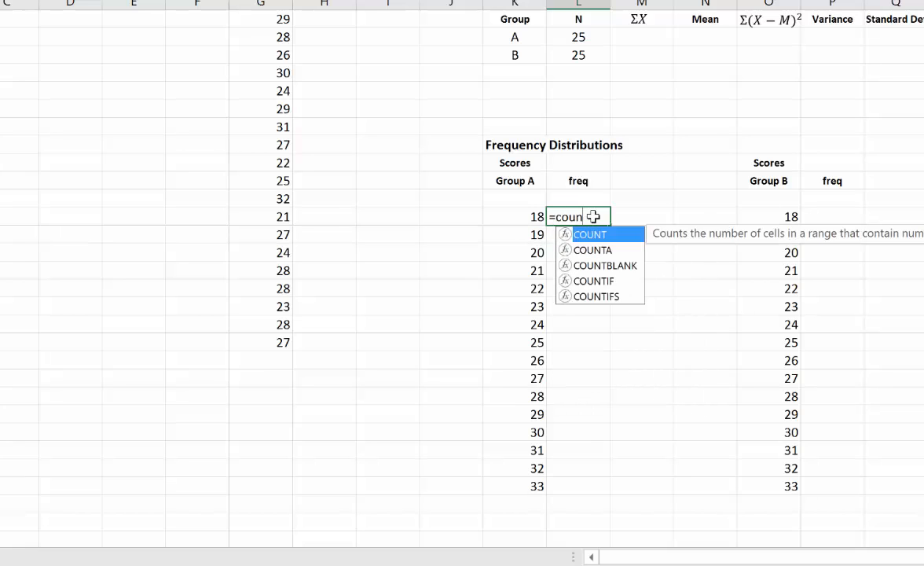
pyautogui.write('tif(')
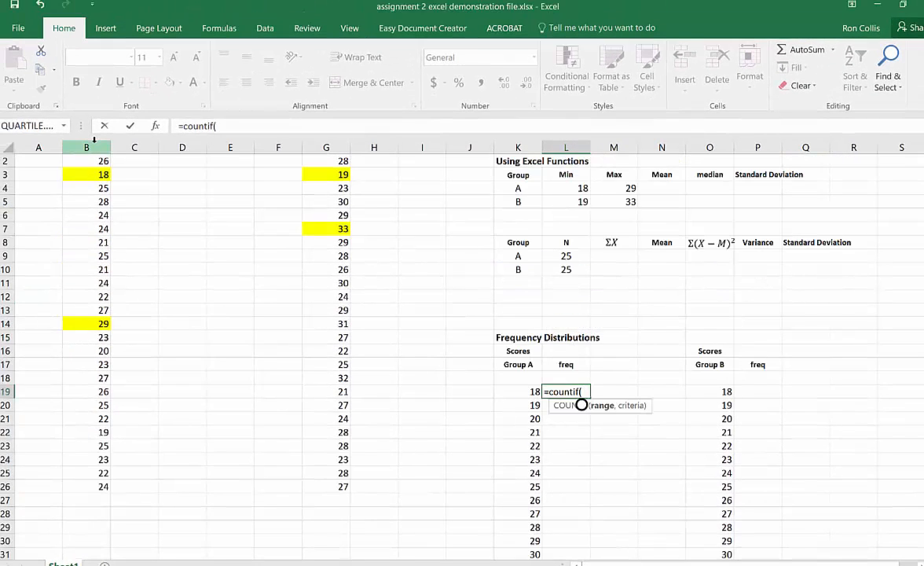
pyautogui.click(93, 147)
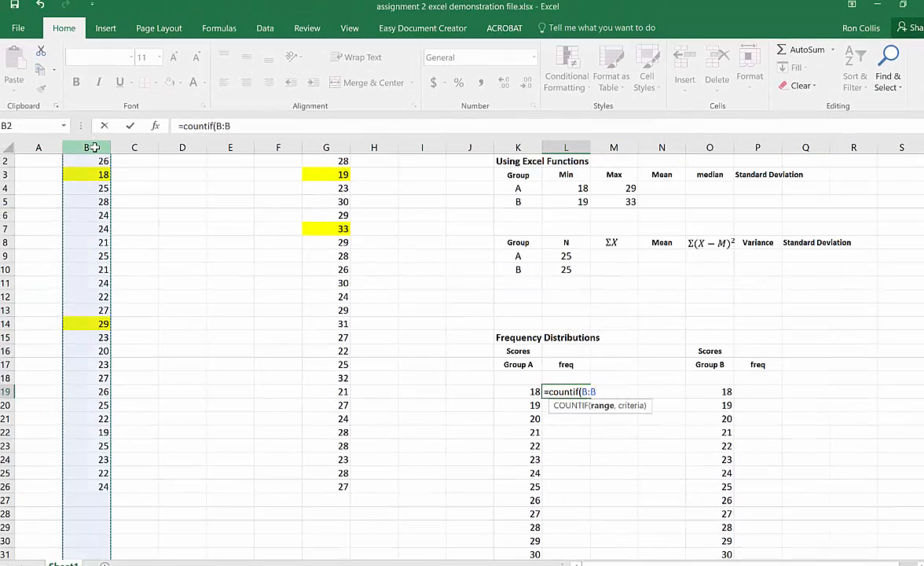
pyautogui.write(',')
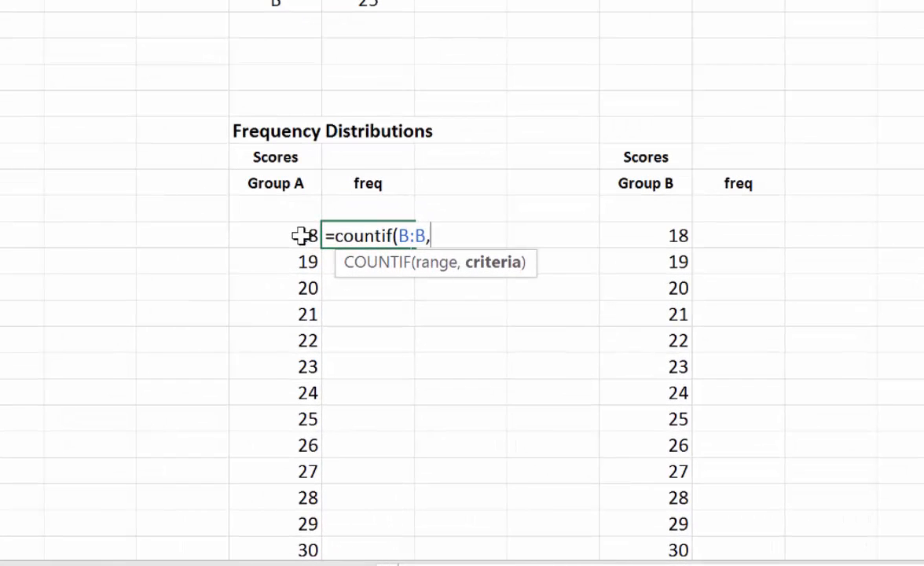
pyautogui.click(302, 236)
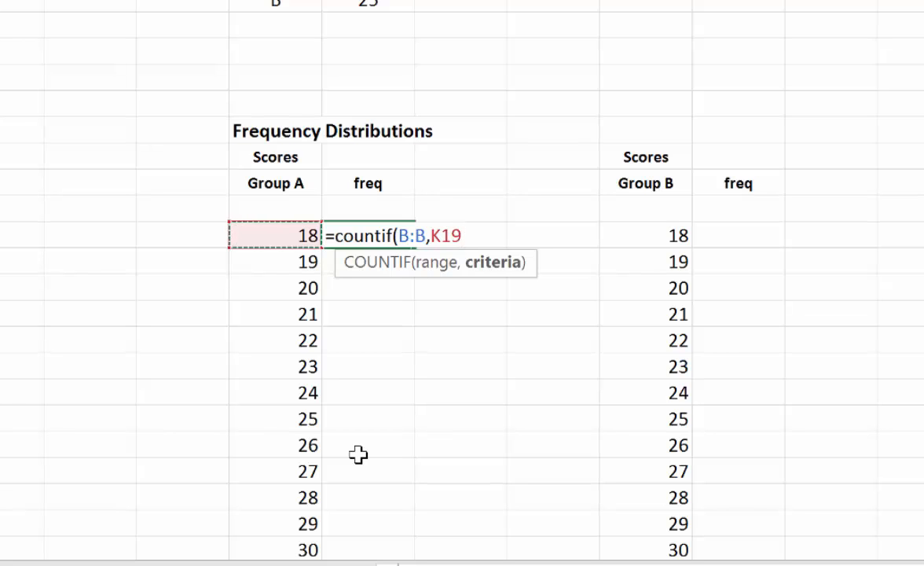
pyautogui.write(')')
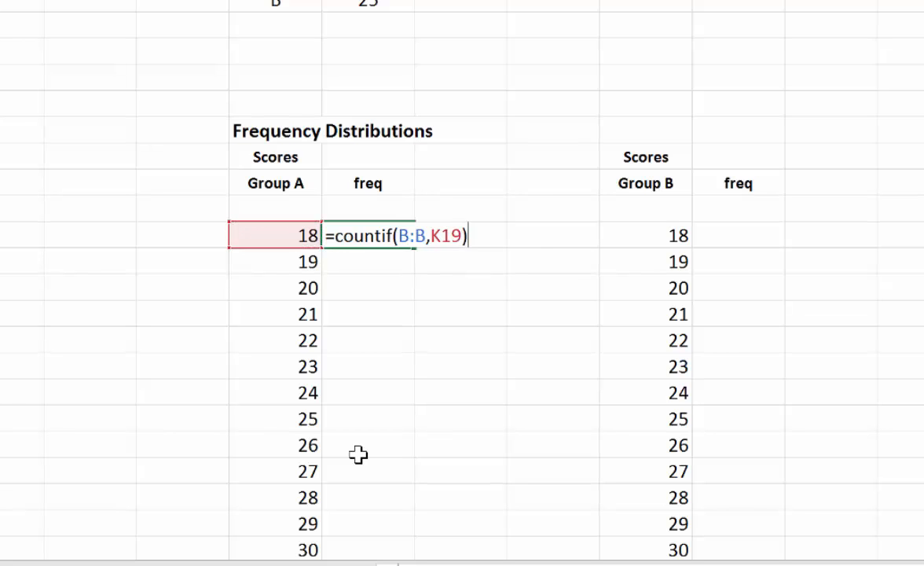
pyautogui.press('Return')
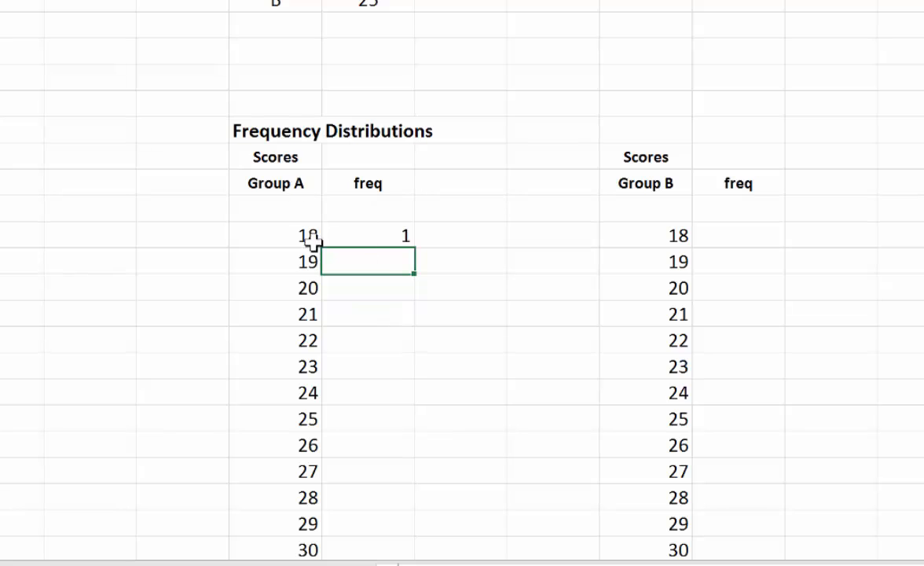
# - Fill the Group A frequency formula down from score 18 through score 33
pyautogui.scroll(1, 313, 241)
pyautogui.scroll(-3, 462, 283)
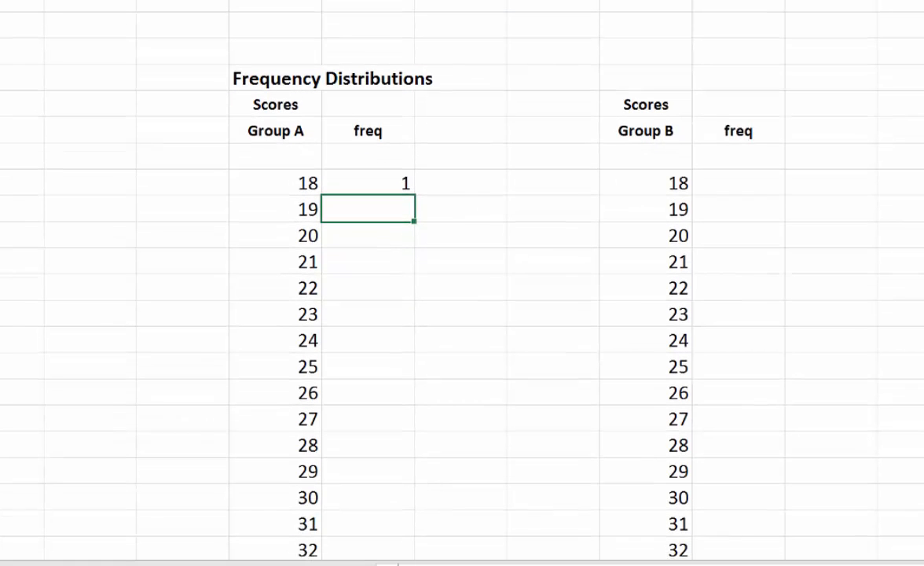
pyautogui.click(381, 184)
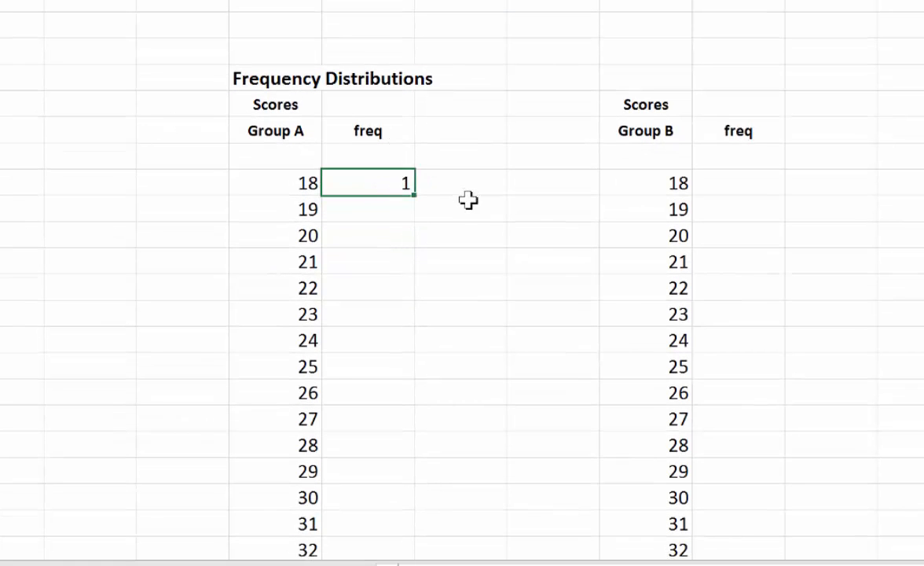
pyautogui.moveTo(415, 198); pyautogui.dragTo(434, 494)
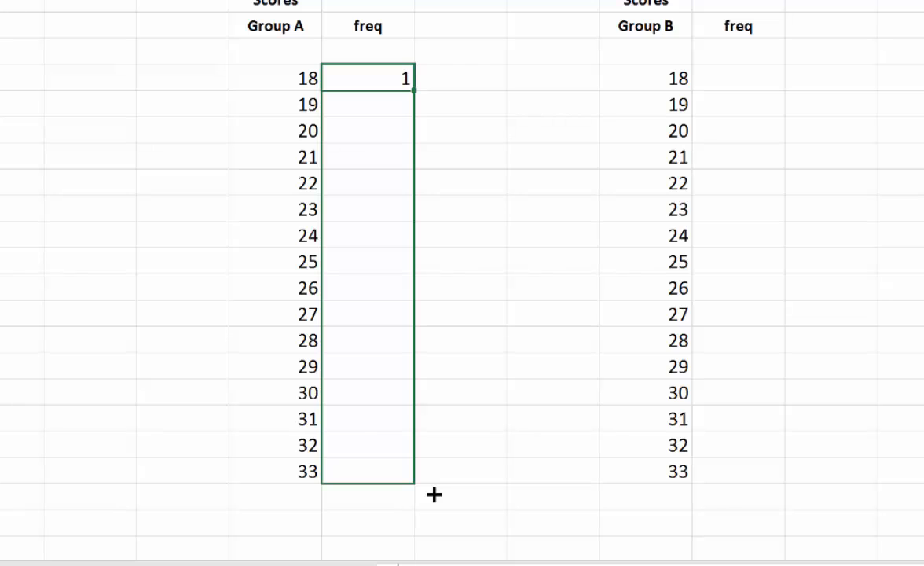
pyautogui.moveTo(434, 493); pyautogui.dragTo(435, 492)
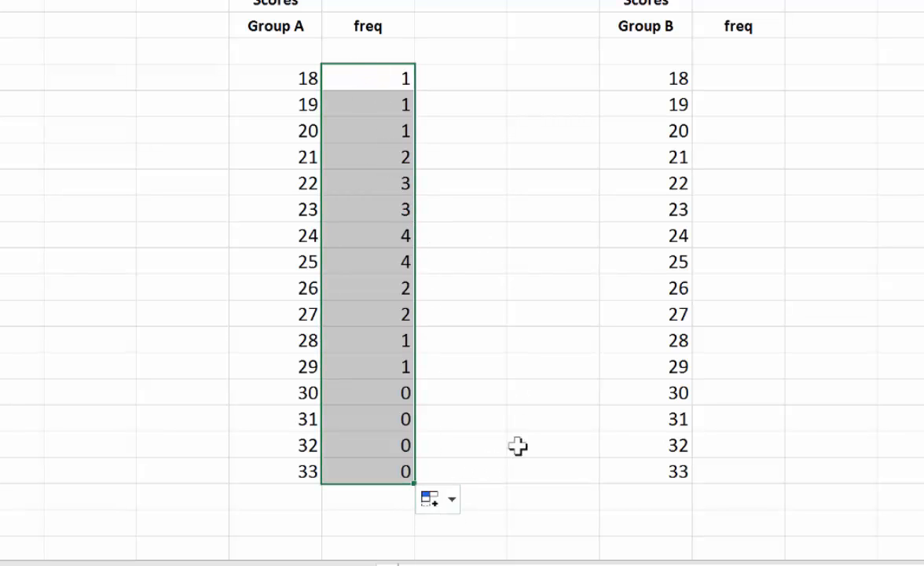
# - Enter =countif(G:G,O19) in P19 to count how often score 18 occurs in Group B
pyautogui.click(728, 79)
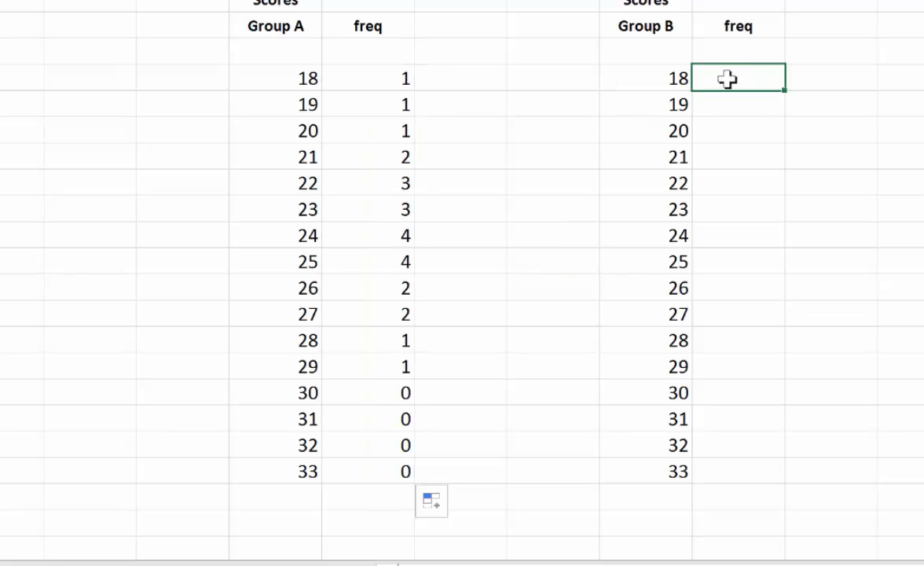
pyautogui.write('=')
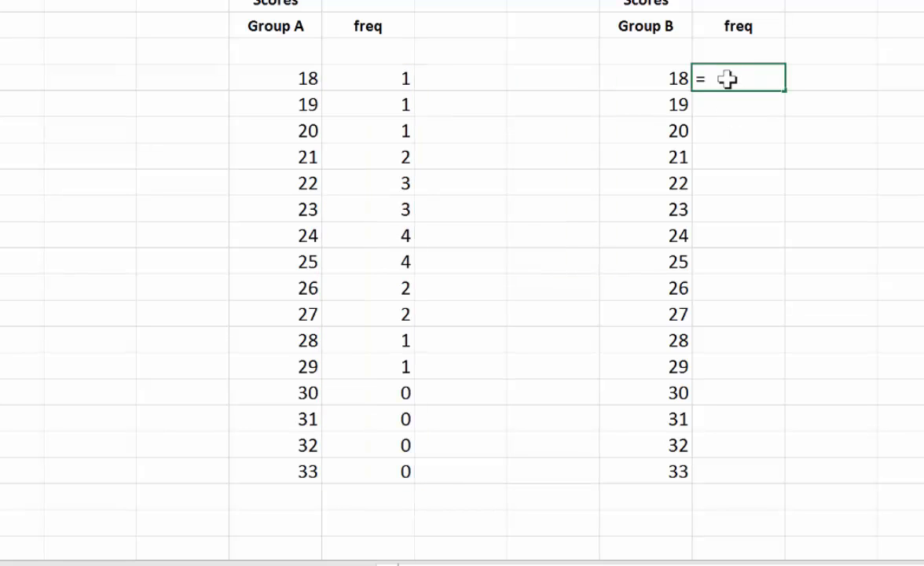
pyautogui.write('coun')
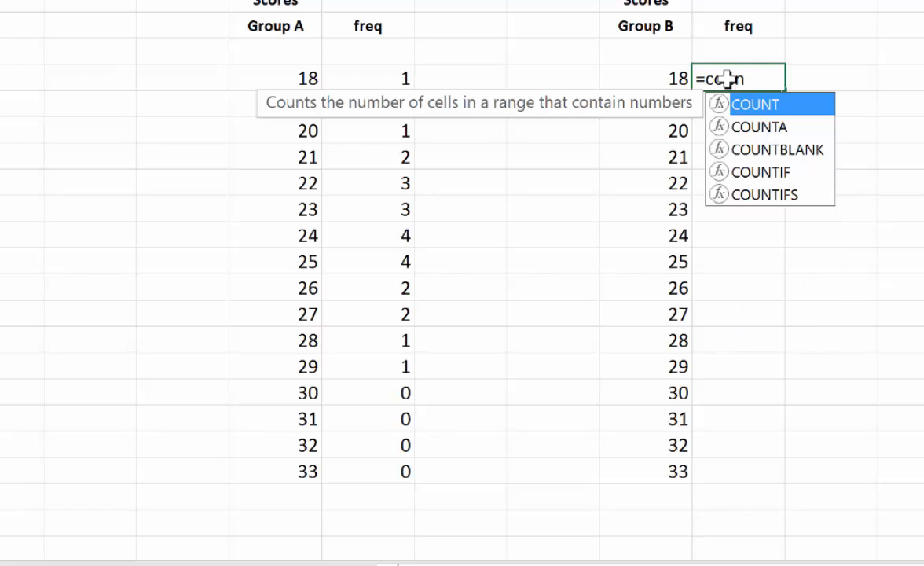
pyautogui.write('t(')
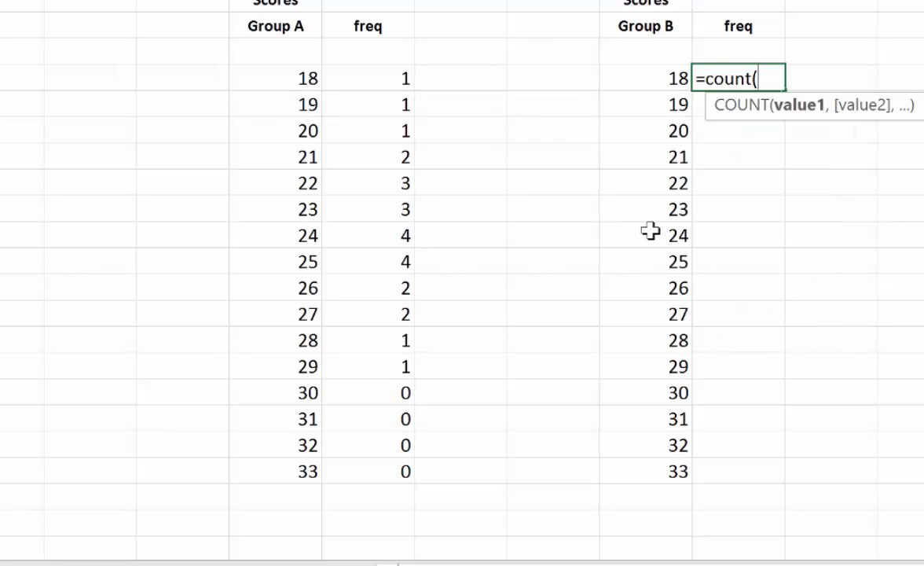
pyautogui.press('BackSpace')
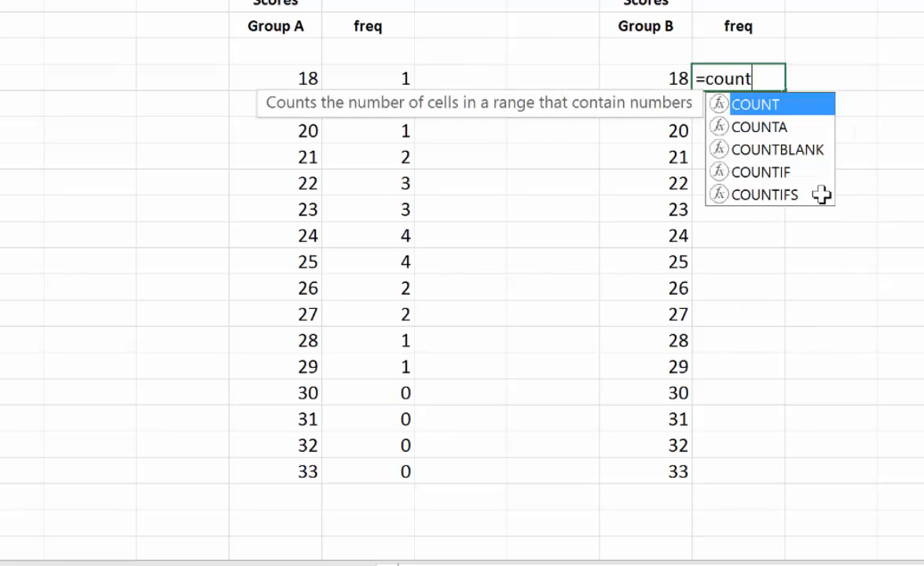
pyautogui.write('if')
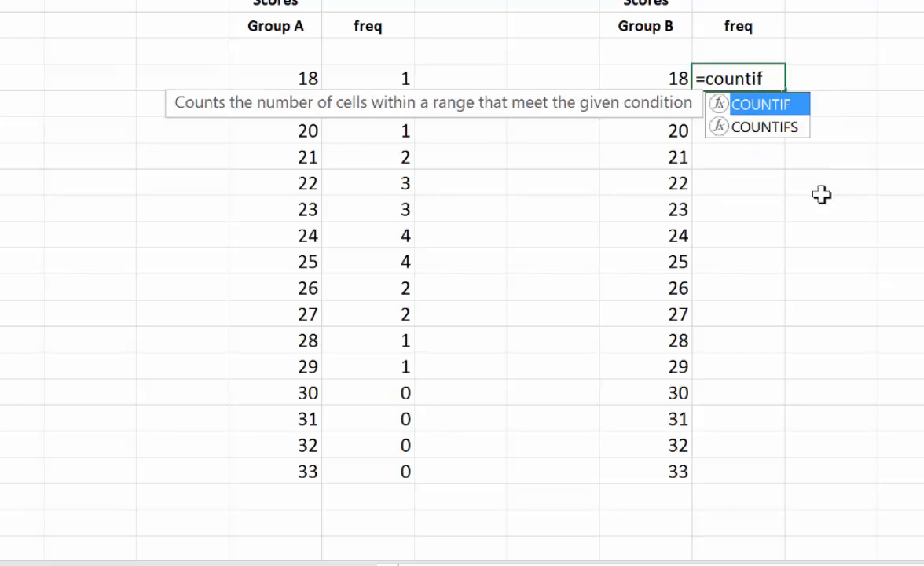
pyautogui.write('(')
pyautogui.scroll(1, 80, 121)
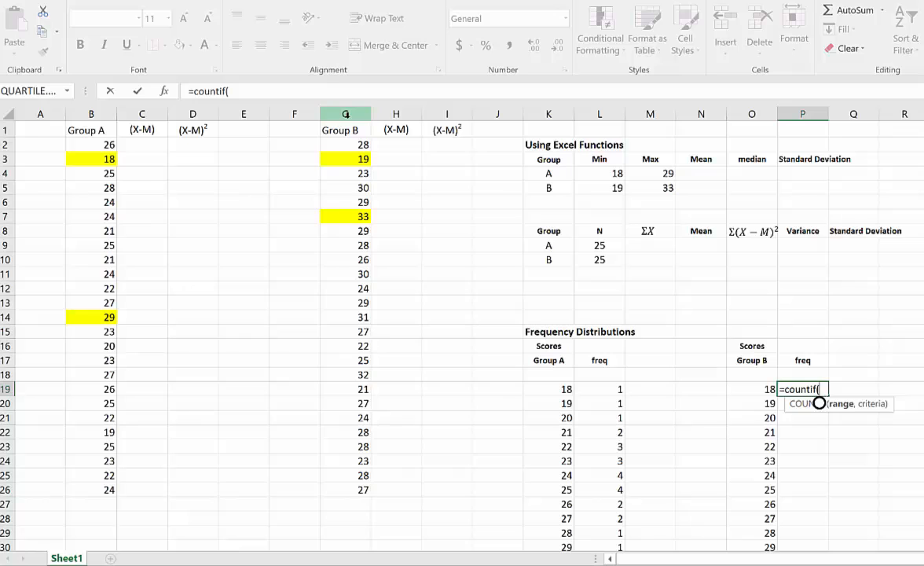
pyautogui.click(347, 114)
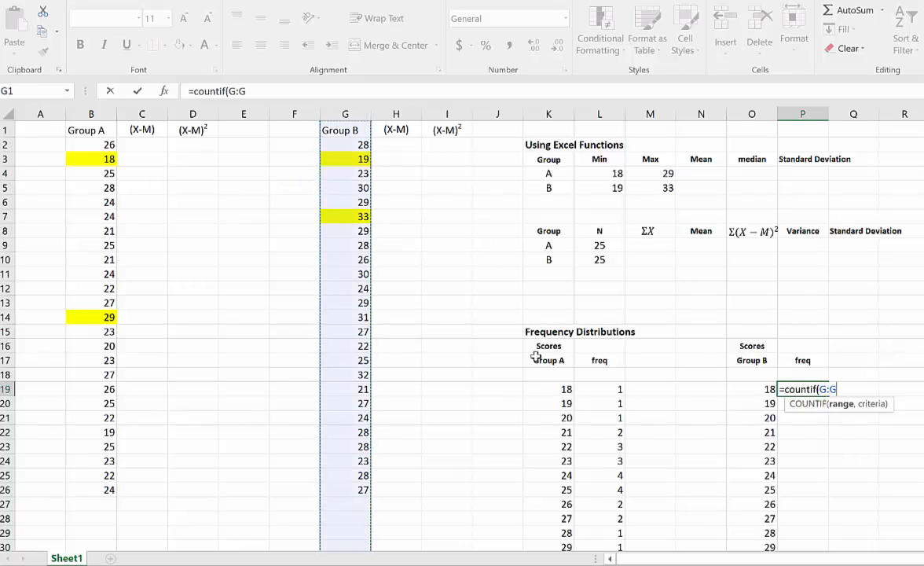
pyautogui.write(',')
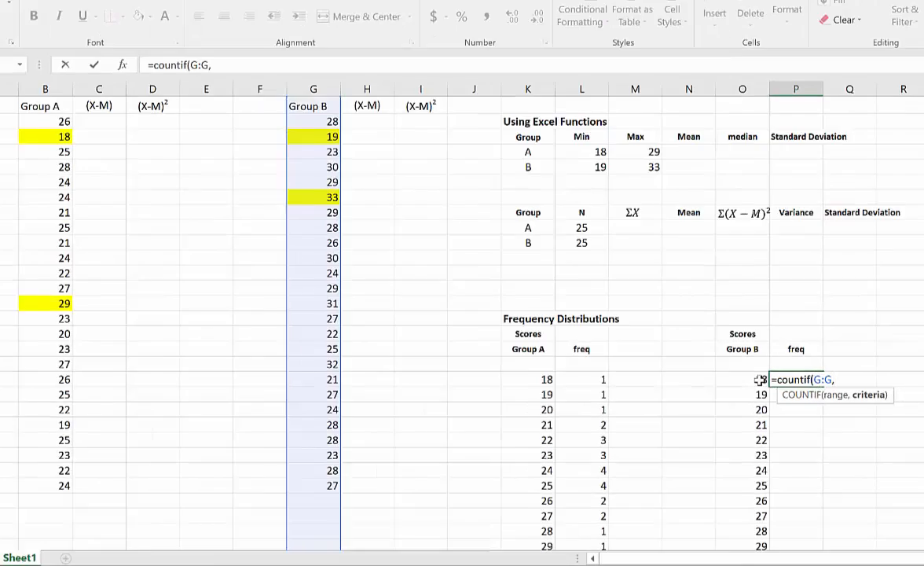
pyautogui.click(759, 379)
pyautogui.write(')')
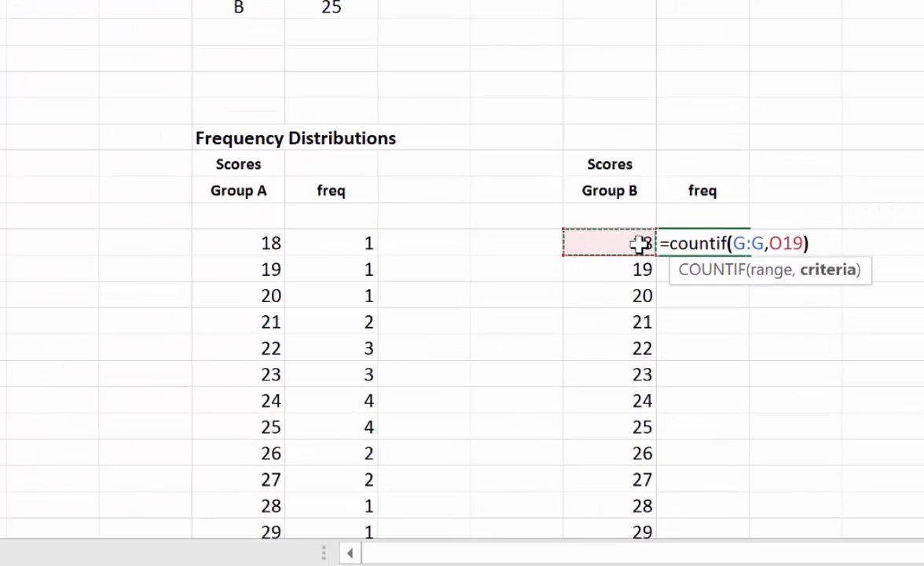
pyautogui.press('Return')
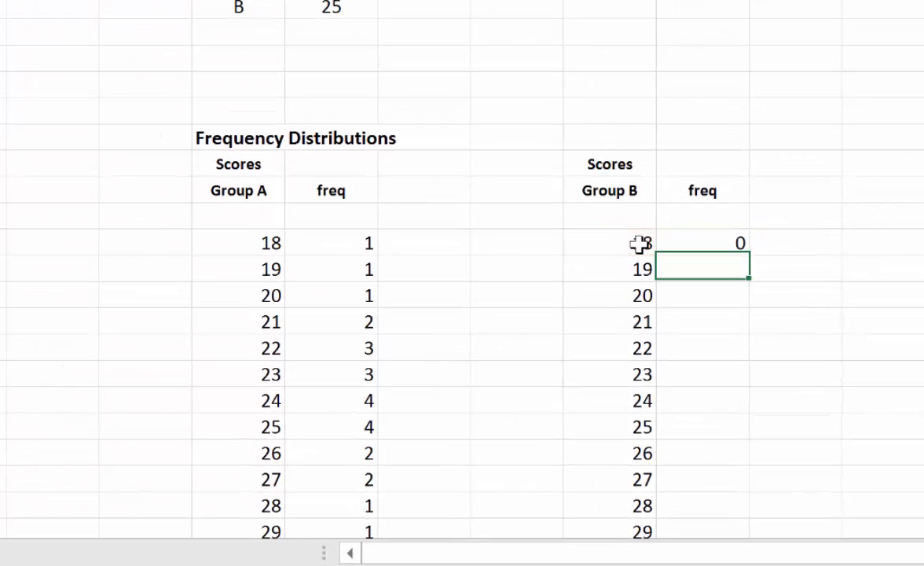
# - Fill the Group B frequency formula in P19 down through the row for score 33
pyautogui.click(726, 245)
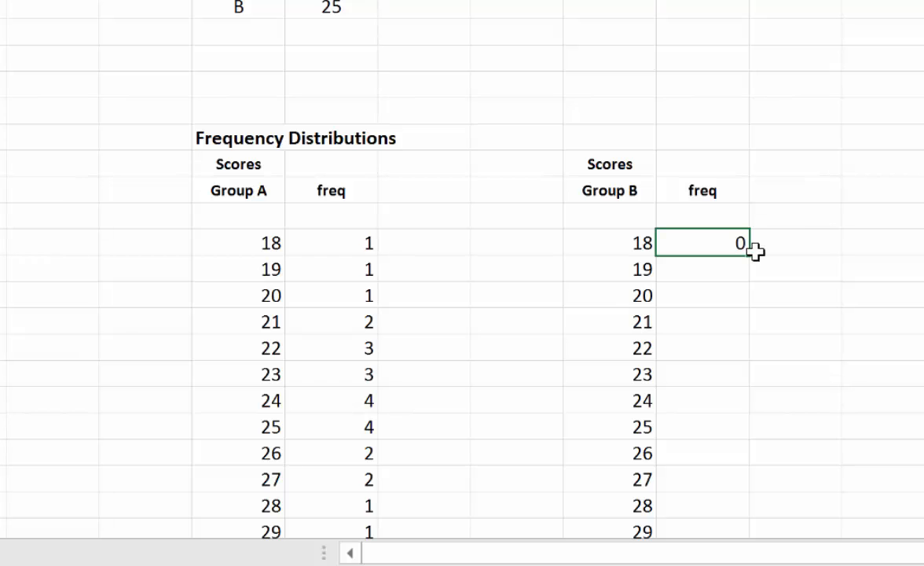
pyautogui.moveTo(749, 262); pyautogui.dragTo(763, 483)
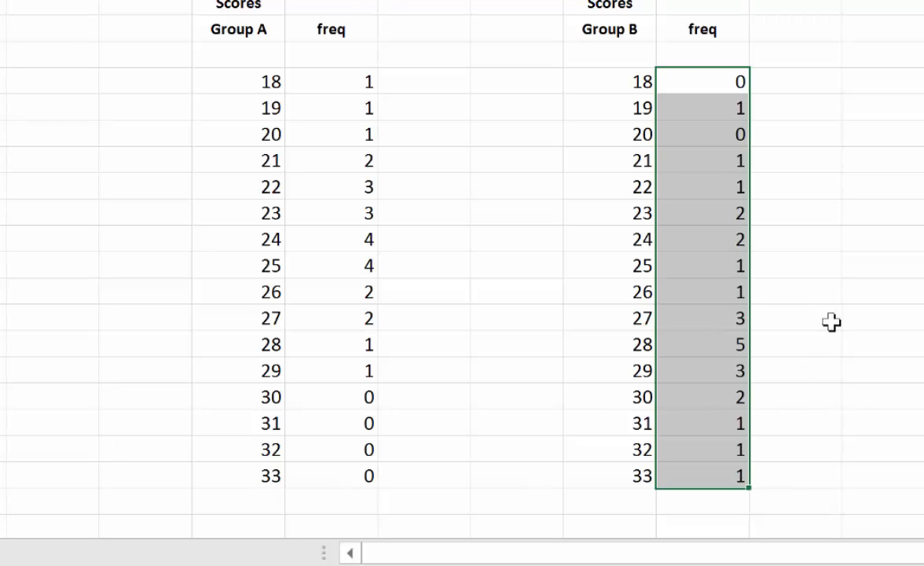
pyautogui.scroll(1, 832, 321)
pyautogui.scroll(-1, 832, 322)
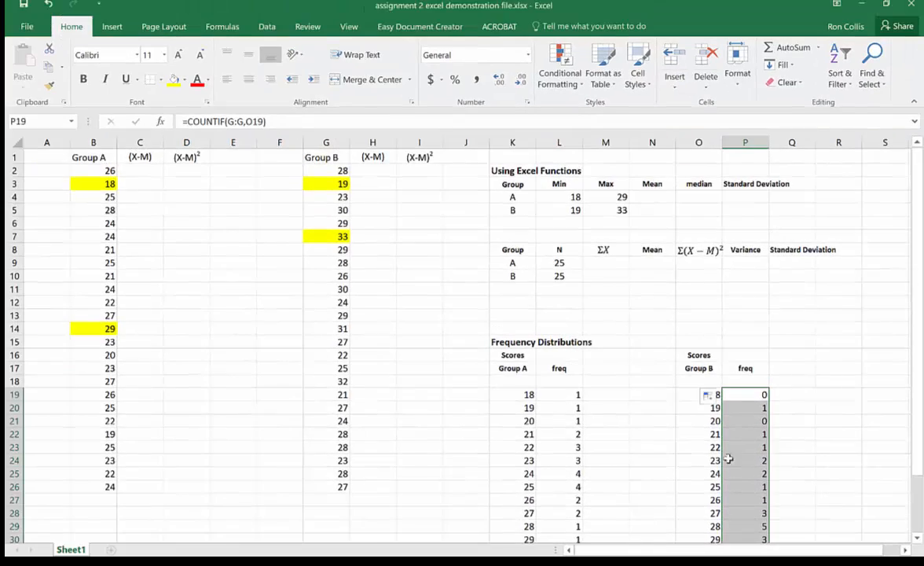
pyautogui.scroll(-3, 689, 369)
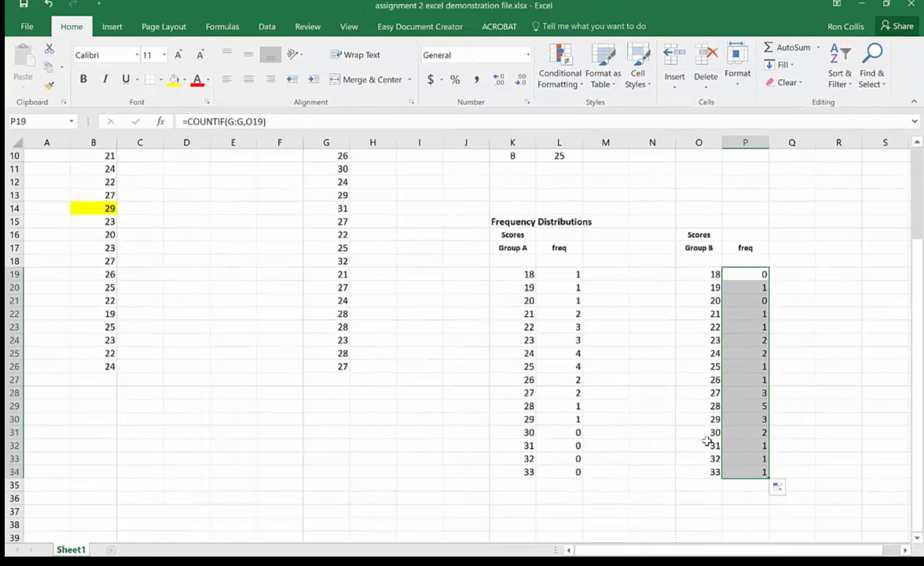
pyautogui.scroll(-2, 708, 443)
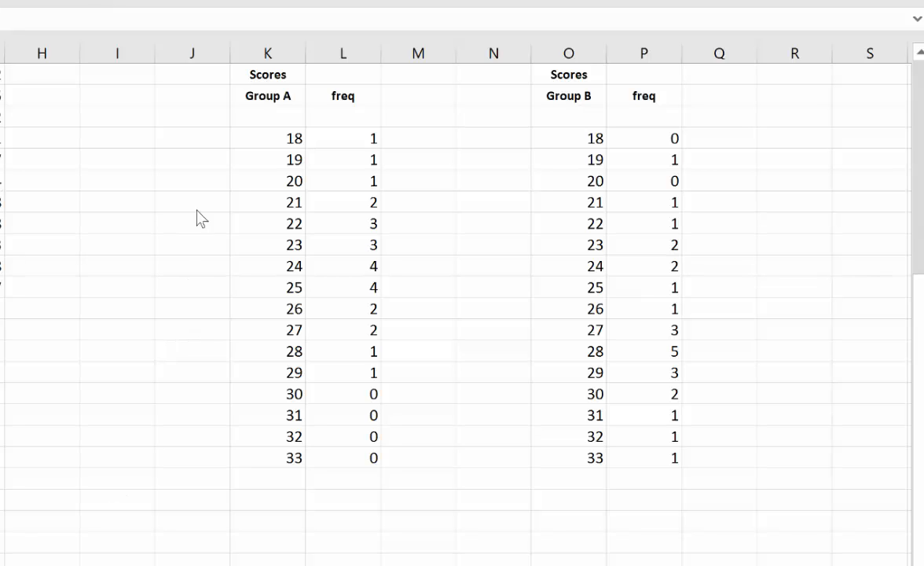
# - Add scores 17 in K18 and 34 in K35 to the Group A distribution and fill the frequency formula up to L18
pyautogui.click(280, 120)
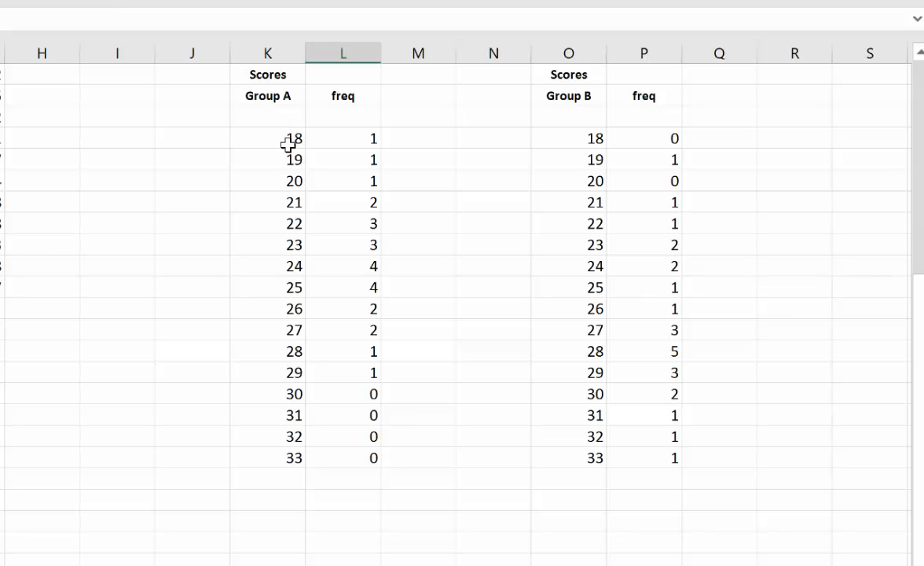
pyautogui.click(283, 118)
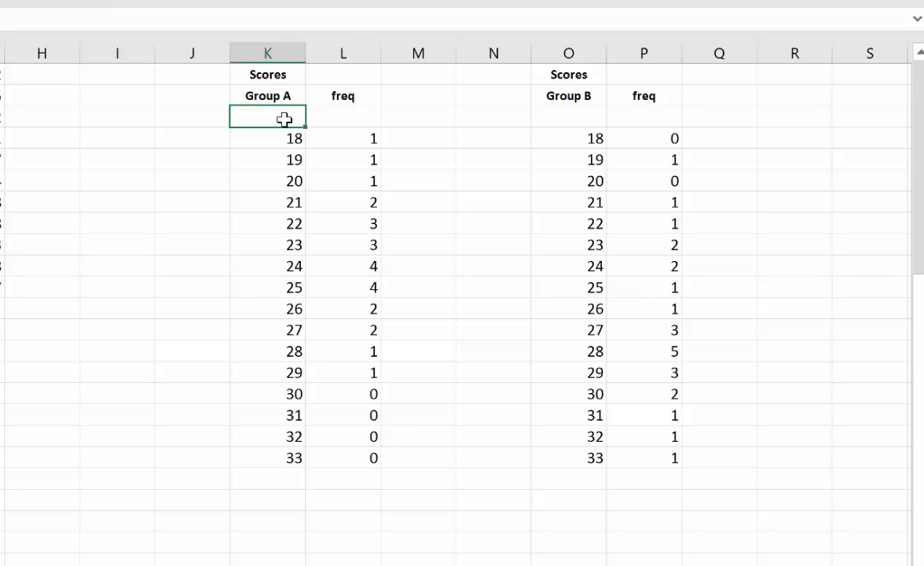
pyautogui.write('17')
pyautogui.click(291, 479)
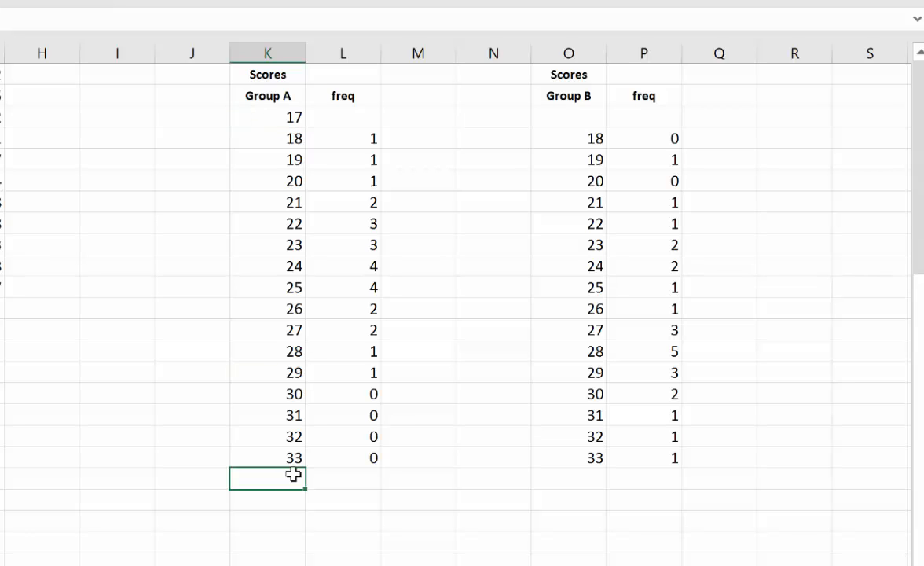
pyautogui.write('34')
pyautogui.press('Return')
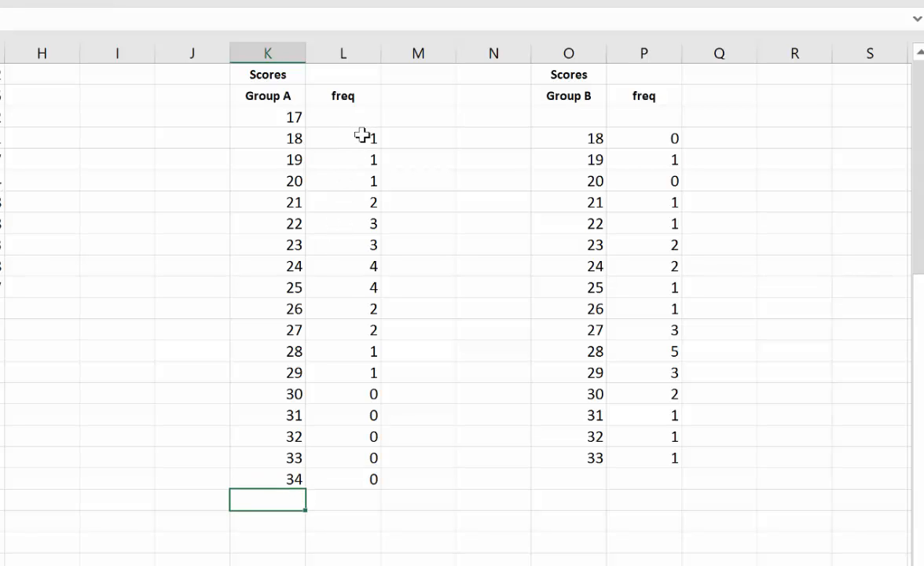
pyautogui.click(377, 138)
pyautogui.moveTo(384, 148); pyautogui.dragTo(389, 110)
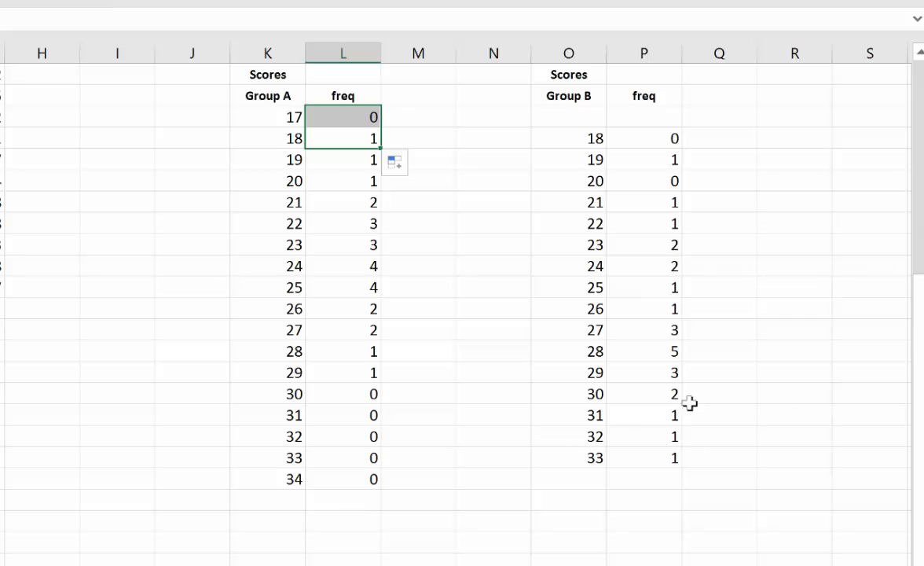
# - Add scores 17 in O18 and 34 in O35 to the Group B distribution and fill the frequency formula up to P18
pyautogui.click(592, 120)
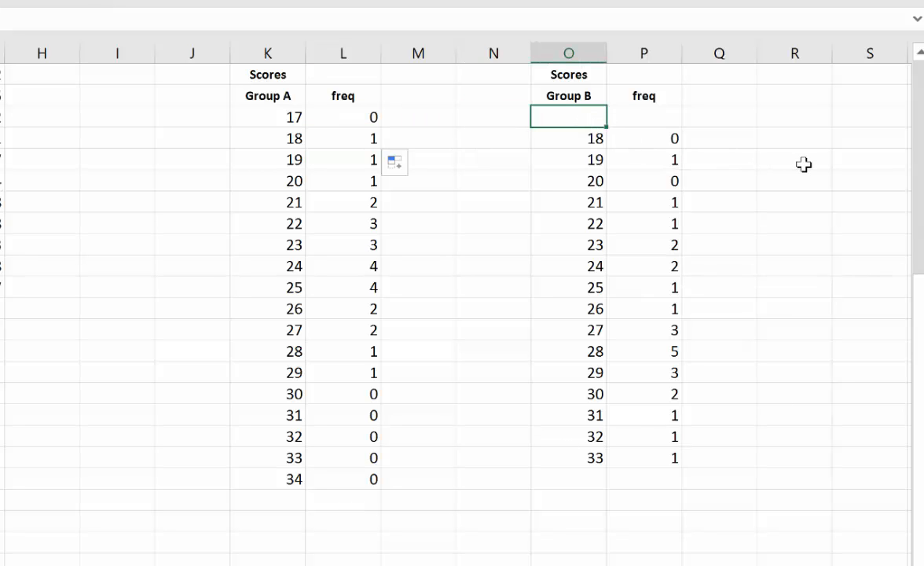
pyautogui.write('17')
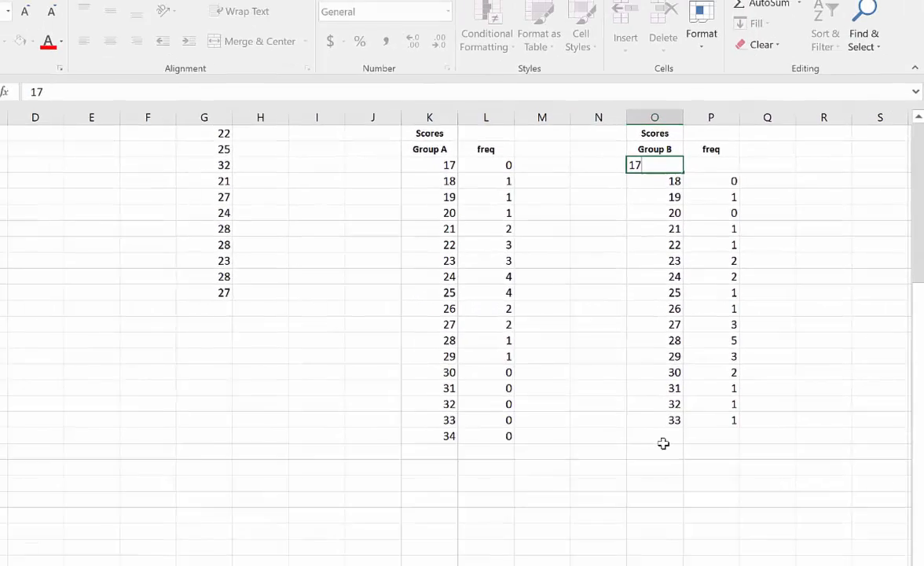
pyautogui.click(666, 435)
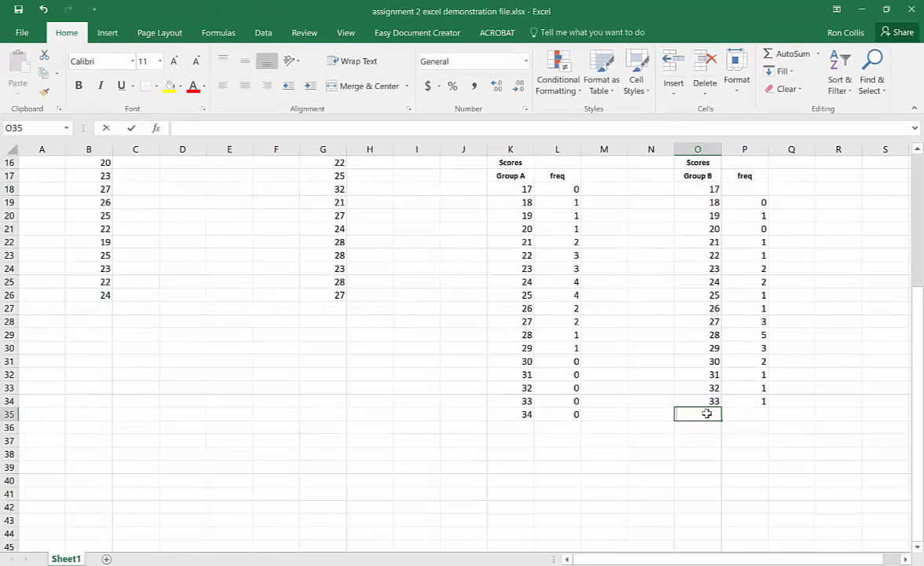
pyautogui.write('34')
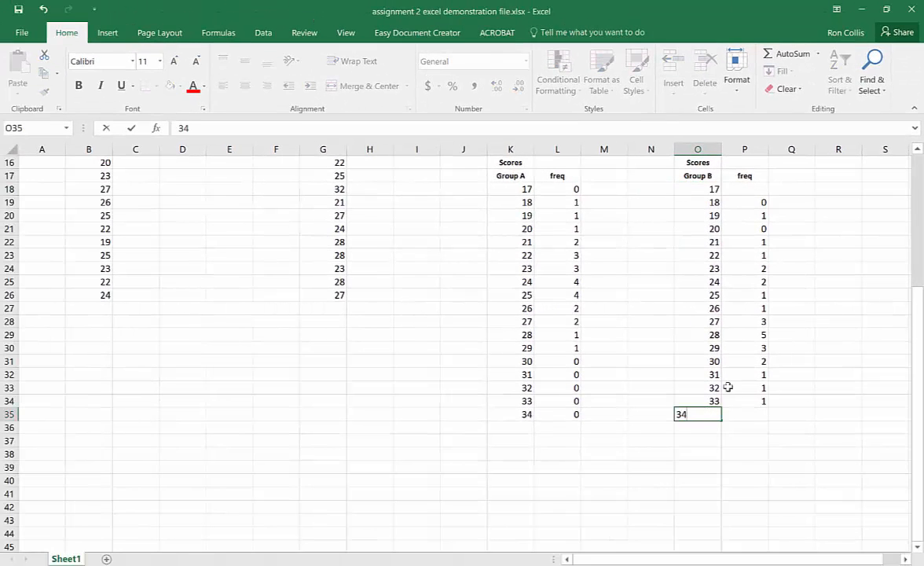
pyautogui.click(754, 439)
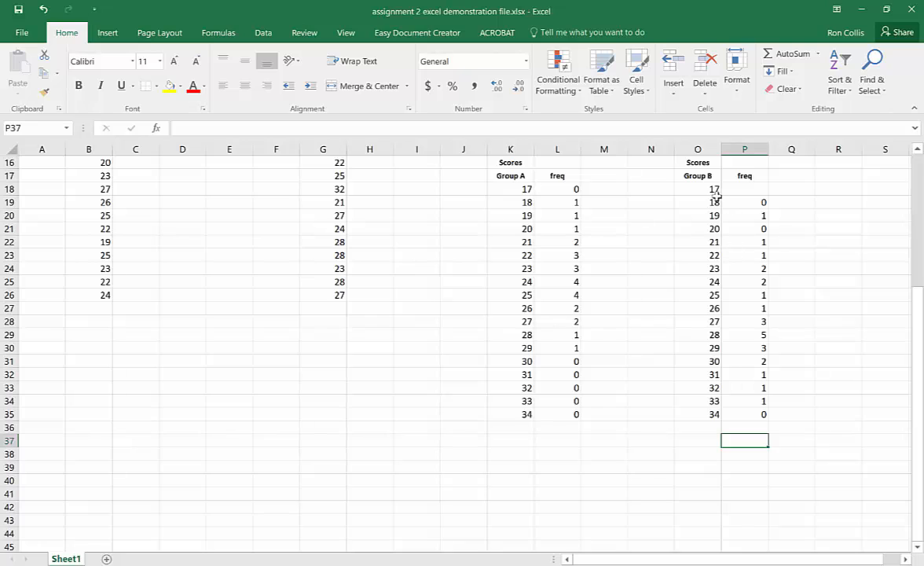
pyautogui.click(761, 203)
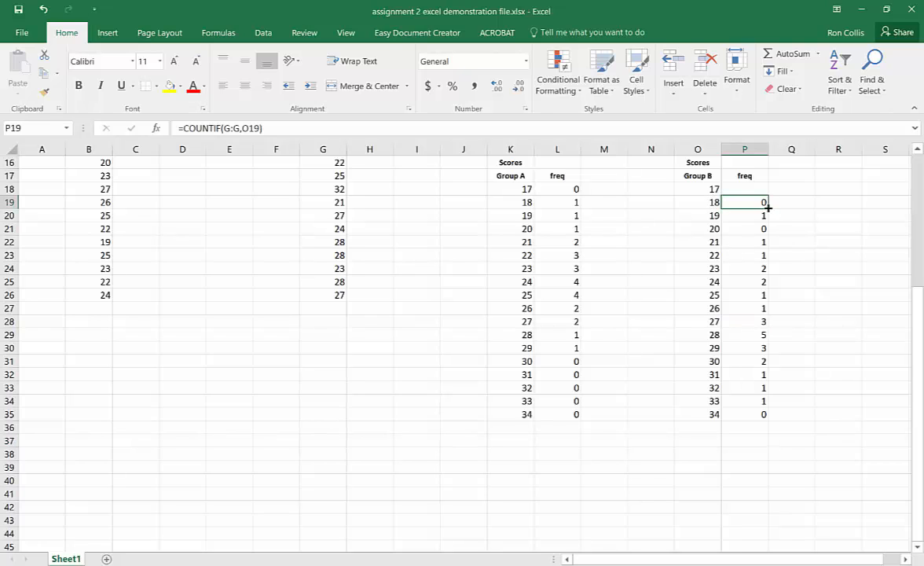
pyautogui.moveTo(768, 196); pyautogui.dragTo(764, 189)
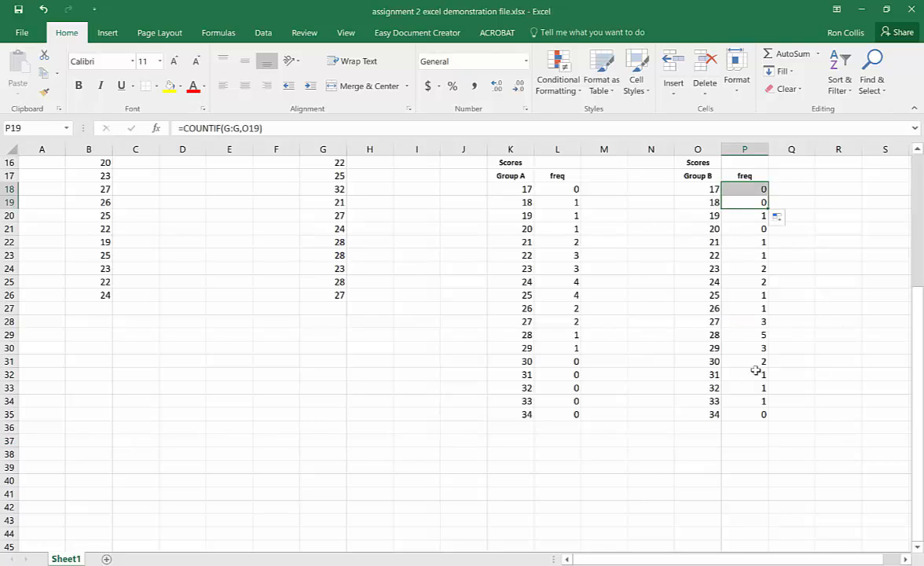
pyautogui.click(755, 414)
pyautogui.click(773, 441)
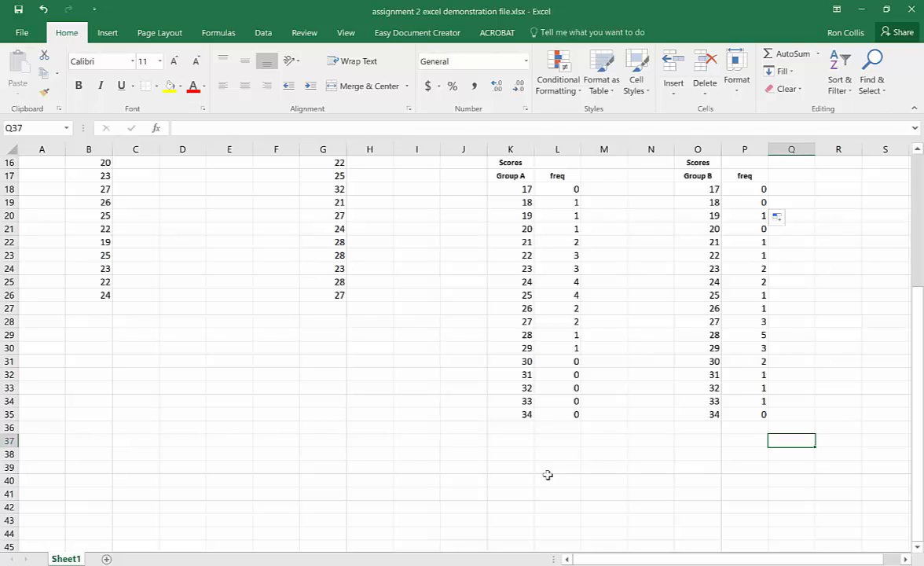
# - Insert a Line with Markers chart from frequency ranges L18:L35 and P18:P35 and place it below the raw score columns
pyautogui.click(567, 189)
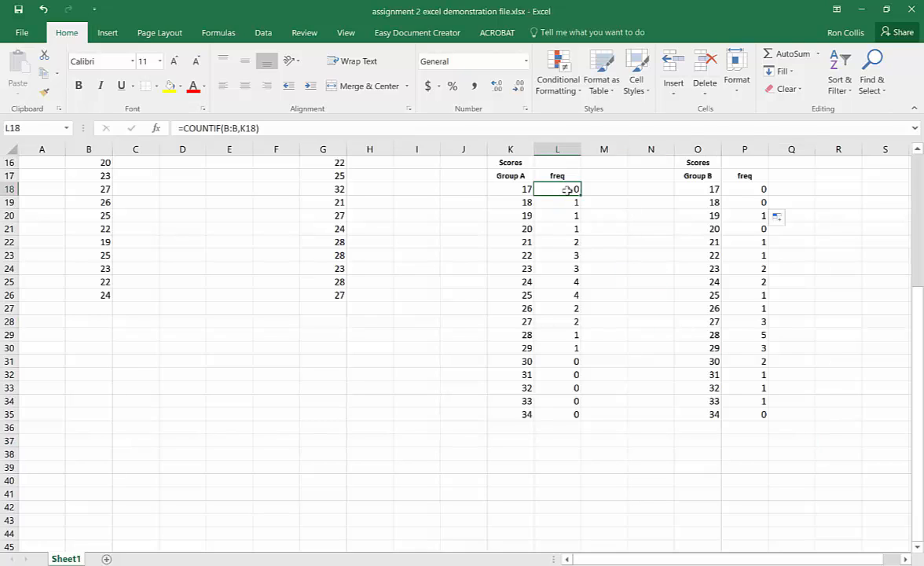
pyautogui.moveTo(568, 188); pyautogui.dragTo(579, 415)
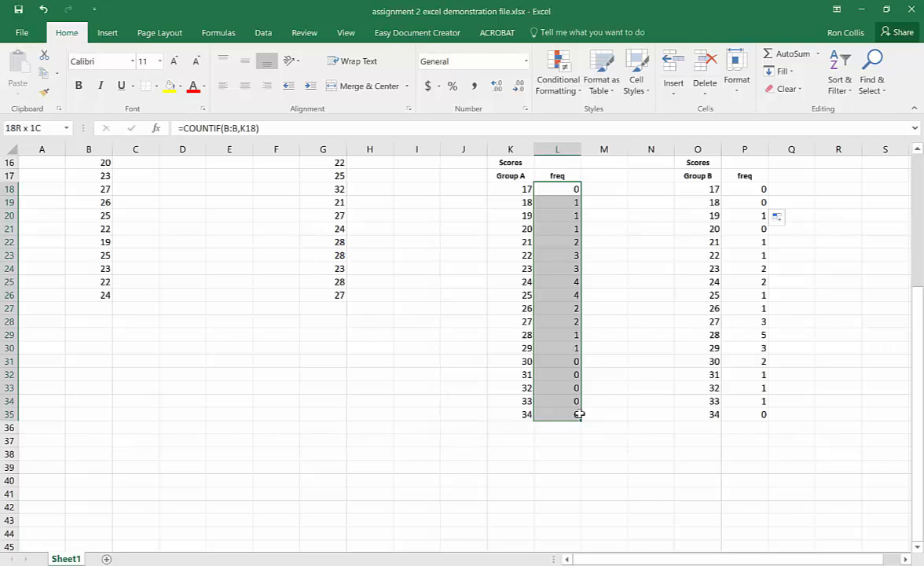
pyautogui.moveTo(579, 414); pyautogui.dragTo(579, 414)
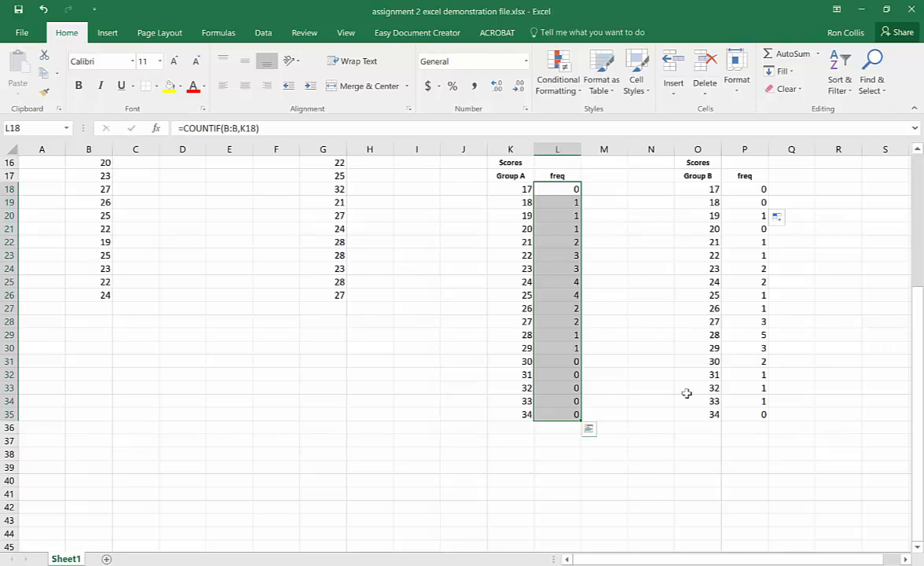
pyautogui.click(748, 187)
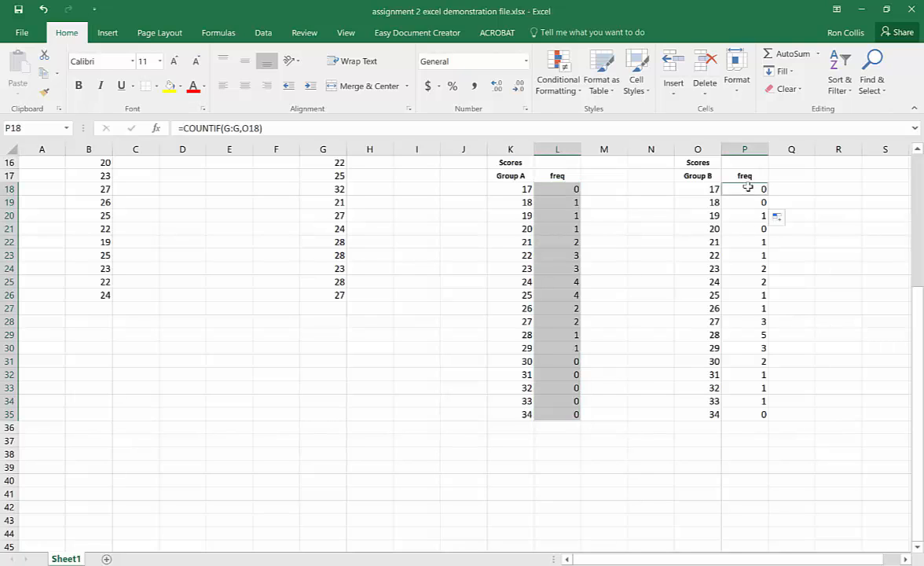
pyautogui.moveTo(749, 187); pyautogui.dragTo(756, 418)
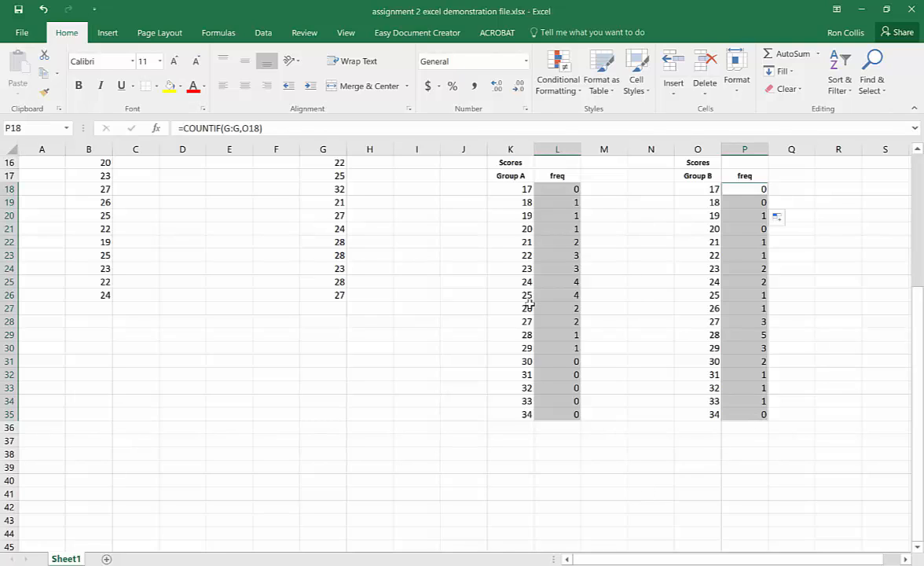
pyautogui.click(106, 35)
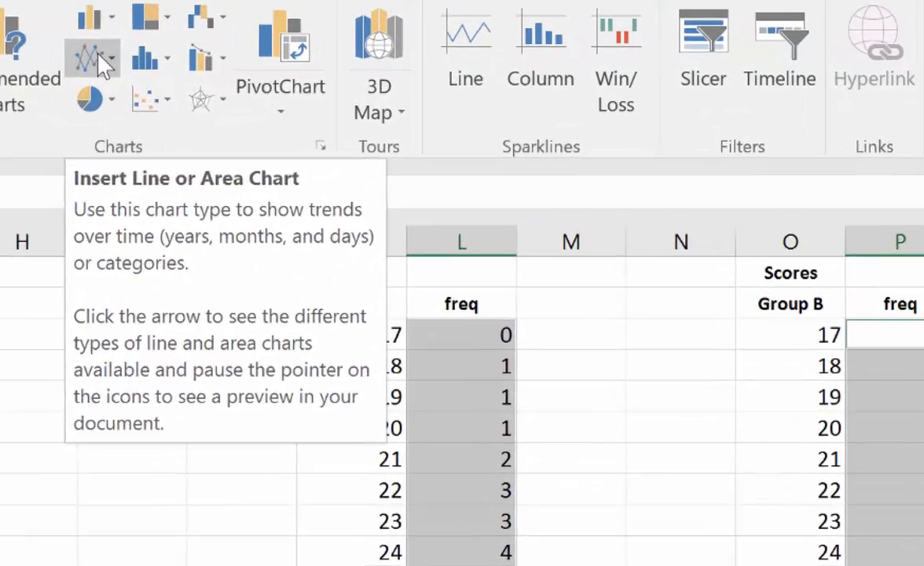
pyautogui.click(402, 73)
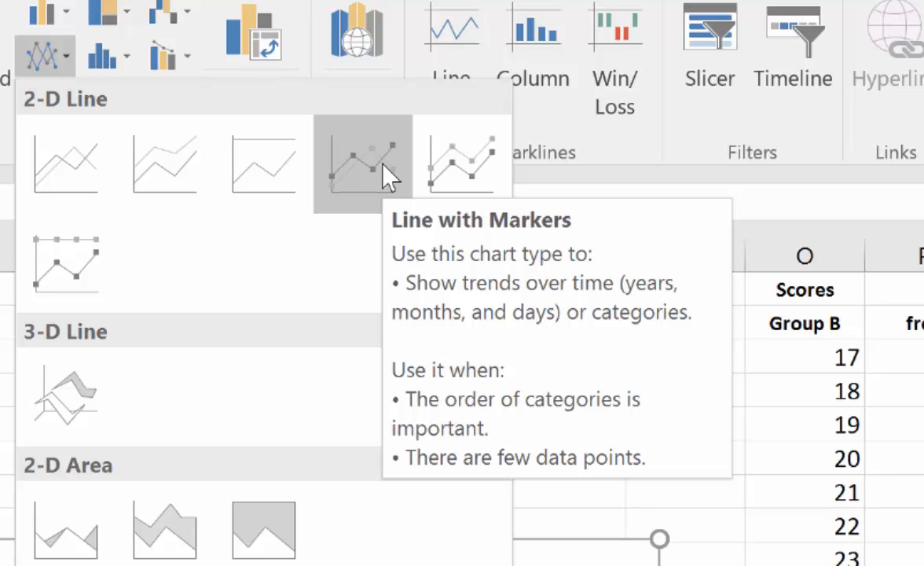
pyautogui.click(388, 177)
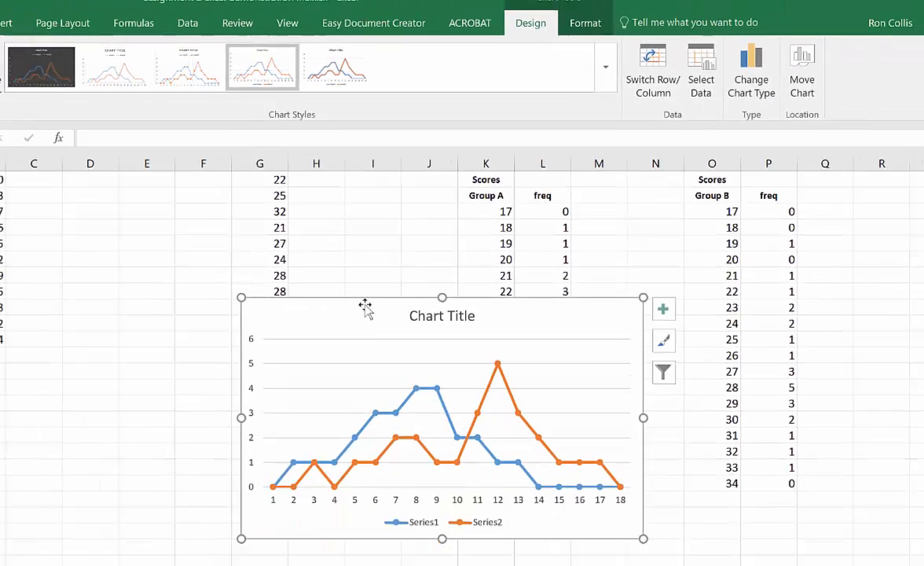
pyautogui.moveTo(365, 305); pyautogui.dragTo(213, 376)
pyautogui.moveTo(284, 327); pyautogui.dragTo(233, 324)
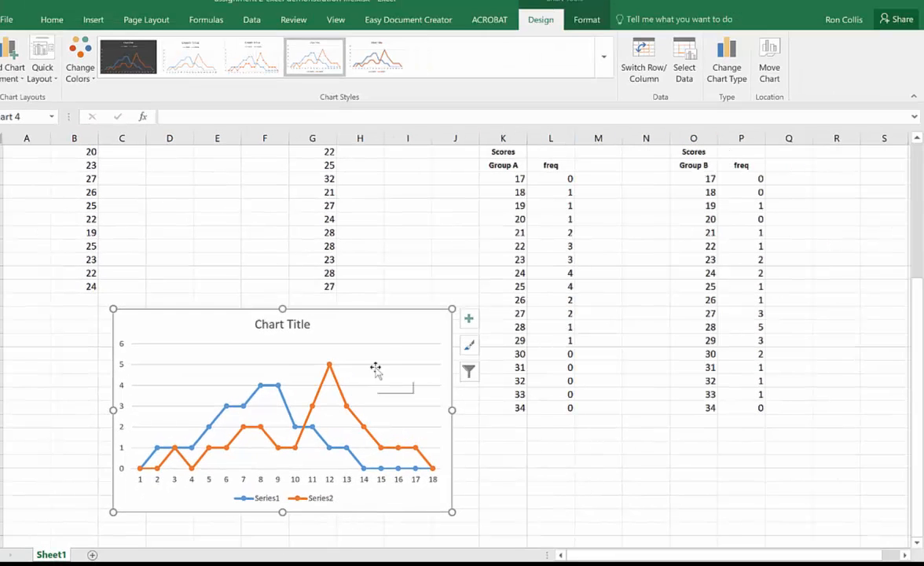
# - Set the chart's horizontal axis labels to the Group A scores in K18:K35
pyautogui.click(686, 54)
pyautogui.moveTo(205, 264); pyautogui.dragTo(265, 146)
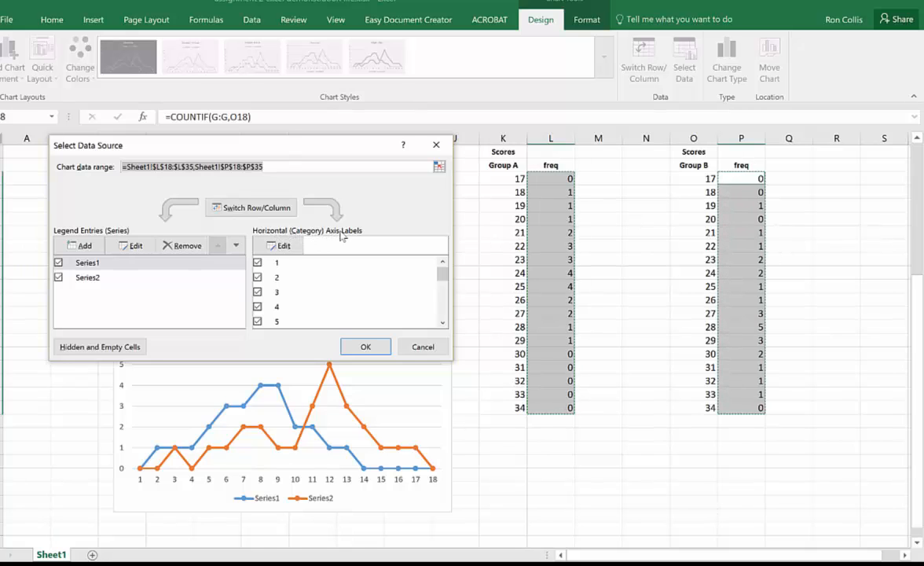
pyautogui.click(282, 246)
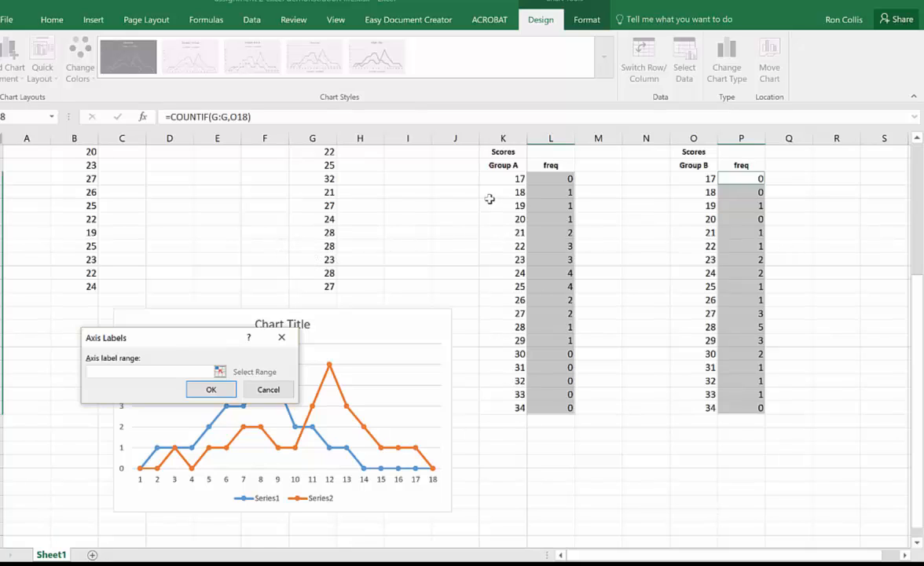
pyautogui.moveTo(512, 179); pyautogui.dragTo(503, 408)
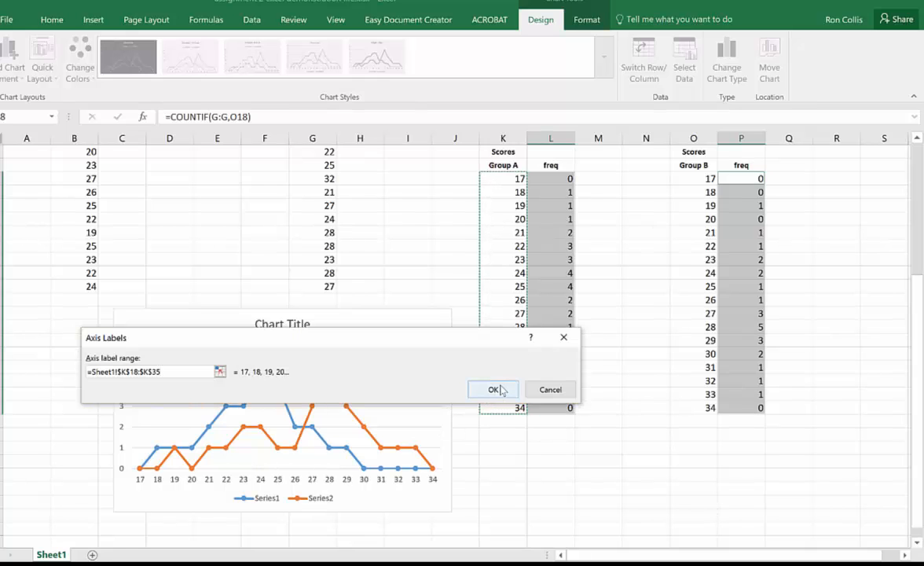
pyautogui.click(494, 390)
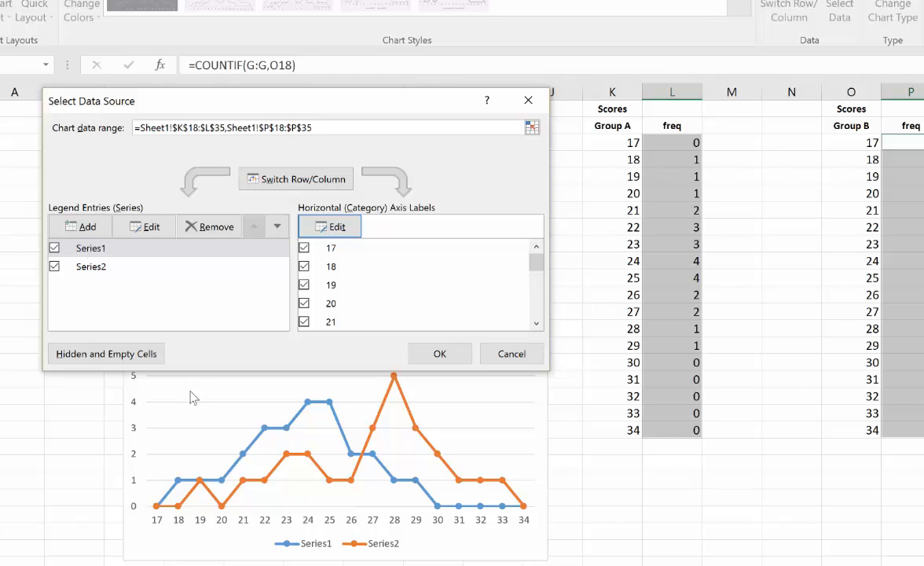
# - Rename the chart's Series1 as Group A
pyautogui.click(93, 249)
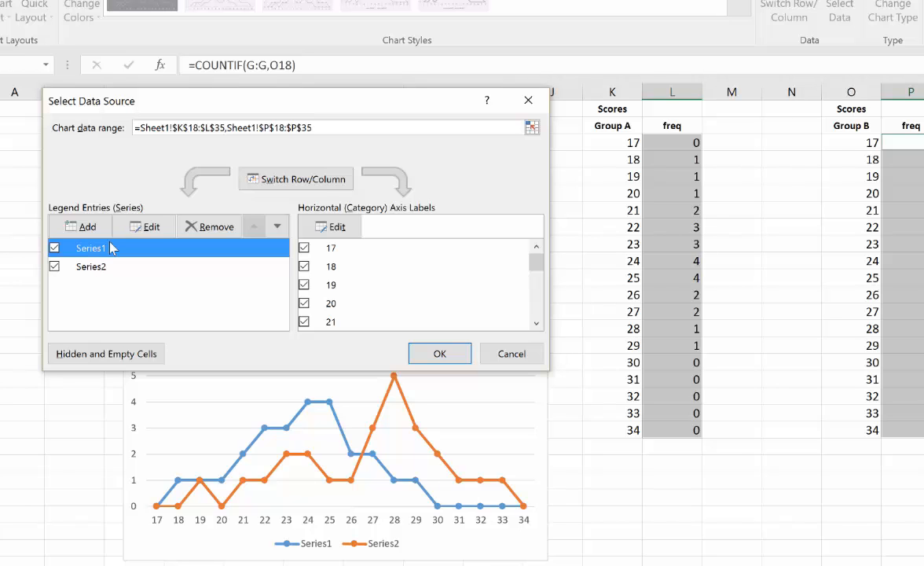
pyautogui.click(151, 227)
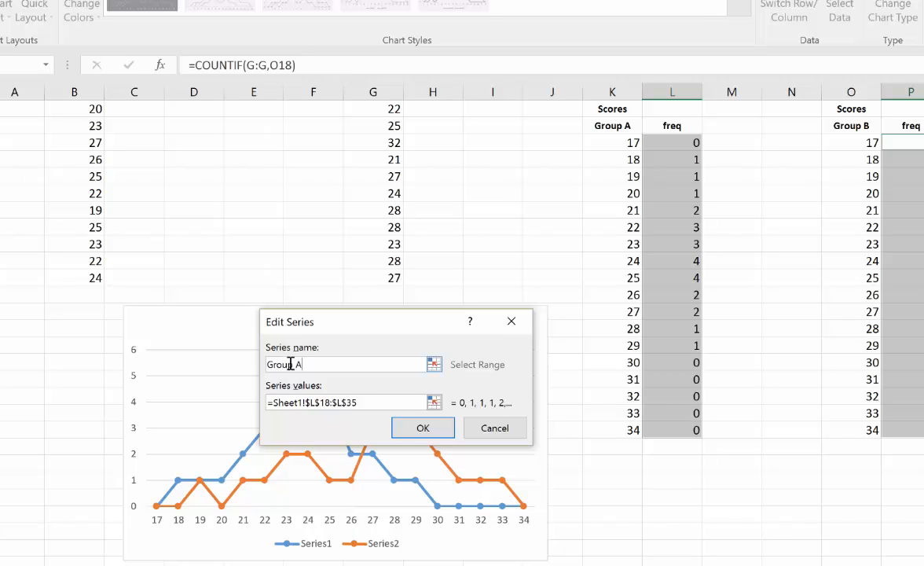
pyautogui.click(423, 428)
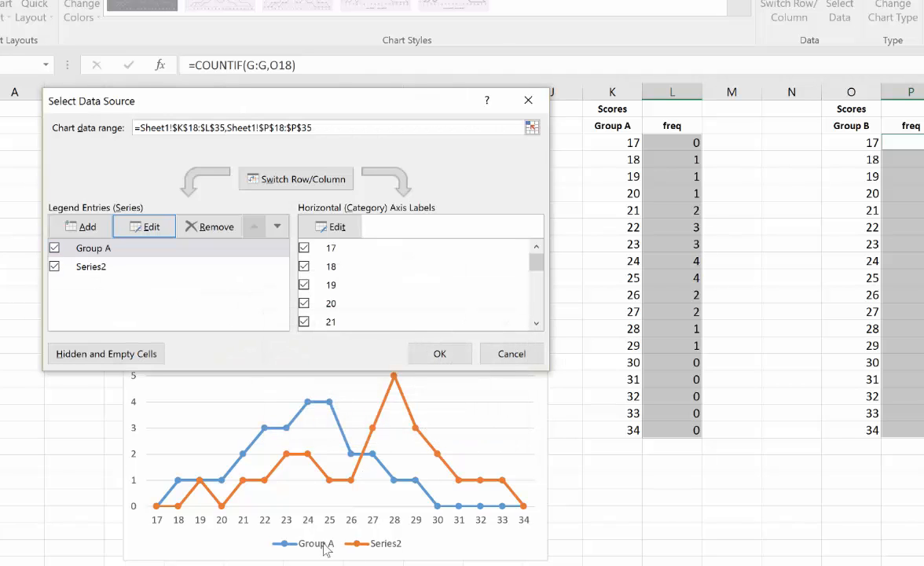
# - Rename the chart's Series2 as Group B and apply the data source changes
pyautogui.click(93, 268)
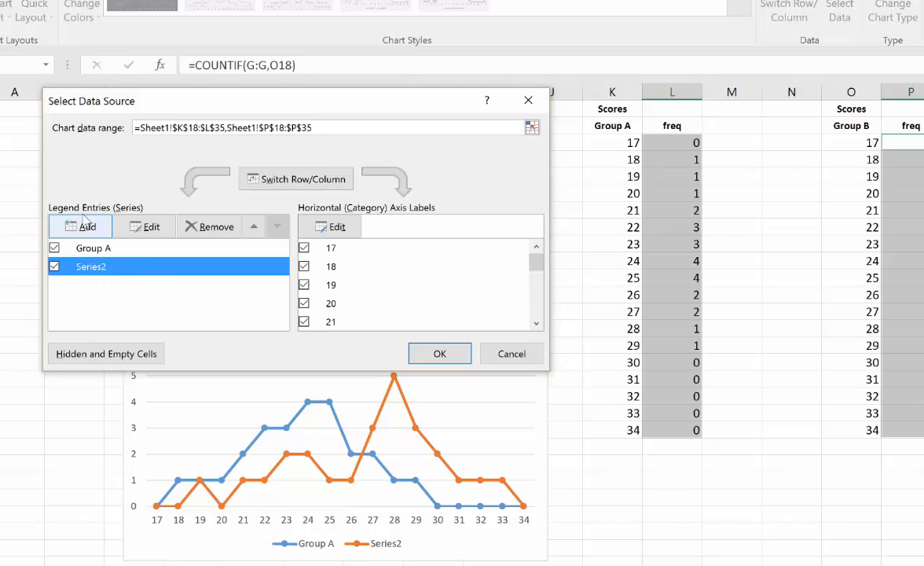
pyautogui.click(148, 228)
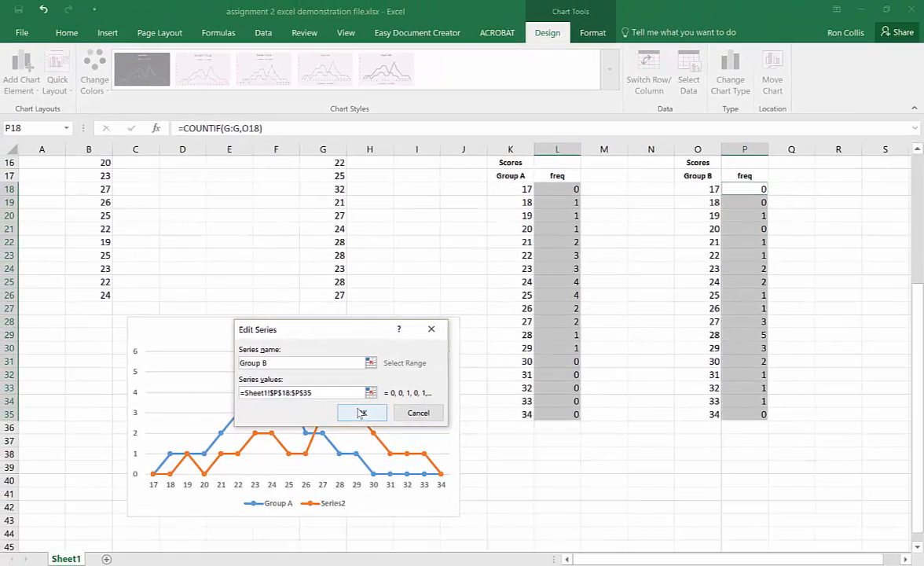
pyautogui.click(423, 427)
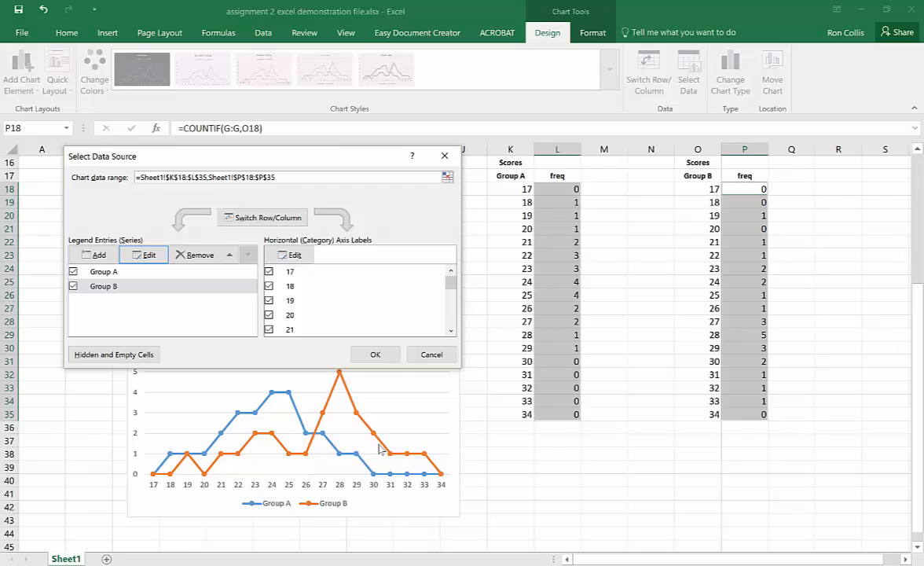
pyautogui.click(375, 355)
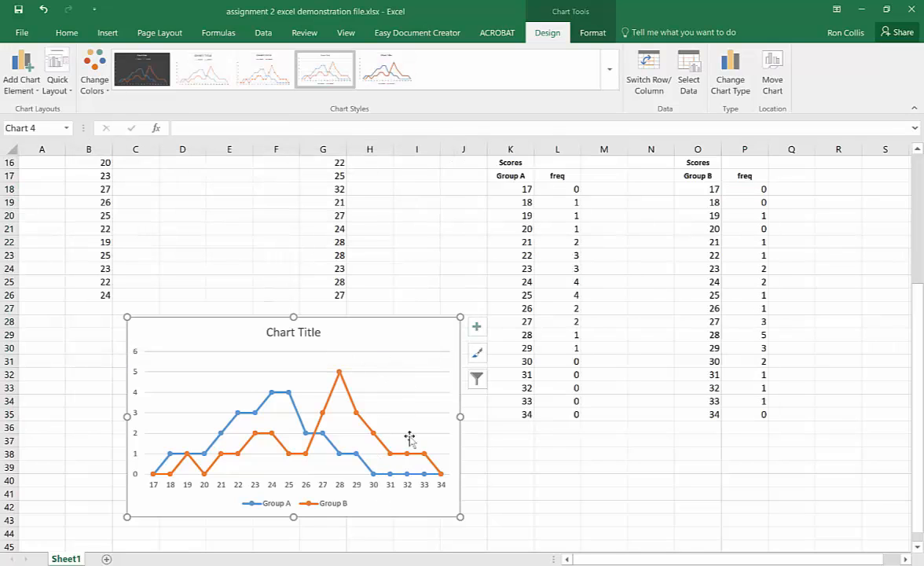
# - Title the chart "Frequency Distribution of Scores Group A vs B"
pyautogui.click(307, 335)
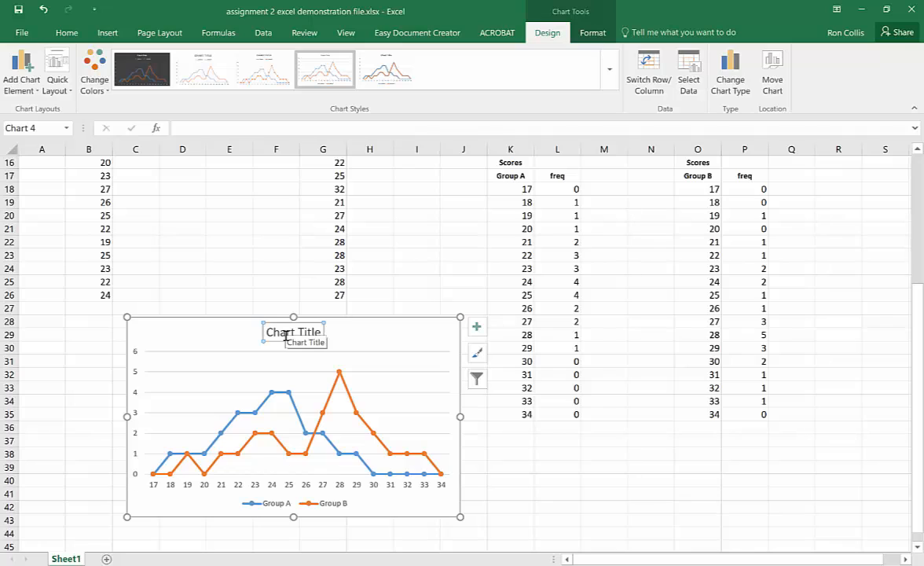
pyautogui.write('Frequency Di')
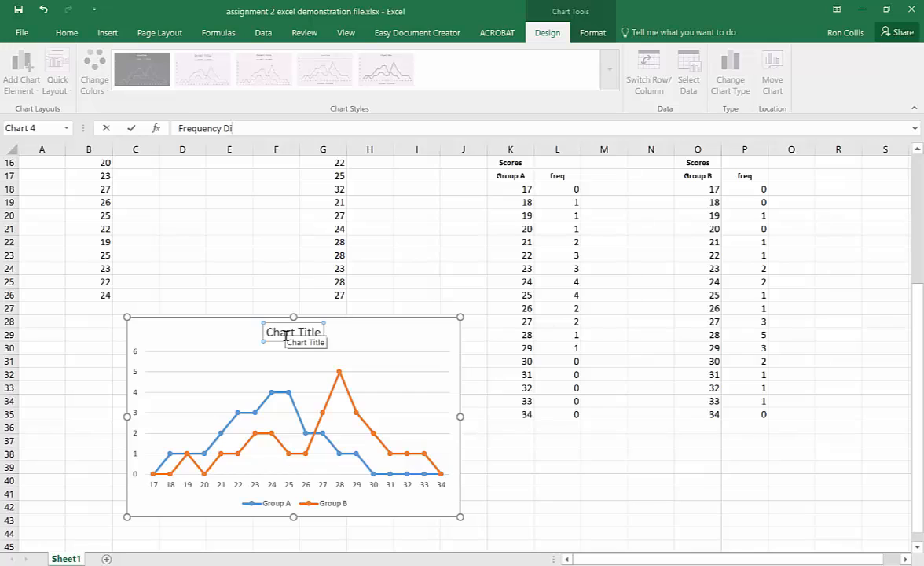
pyautogui.write('tion of Scores Group A vs B')
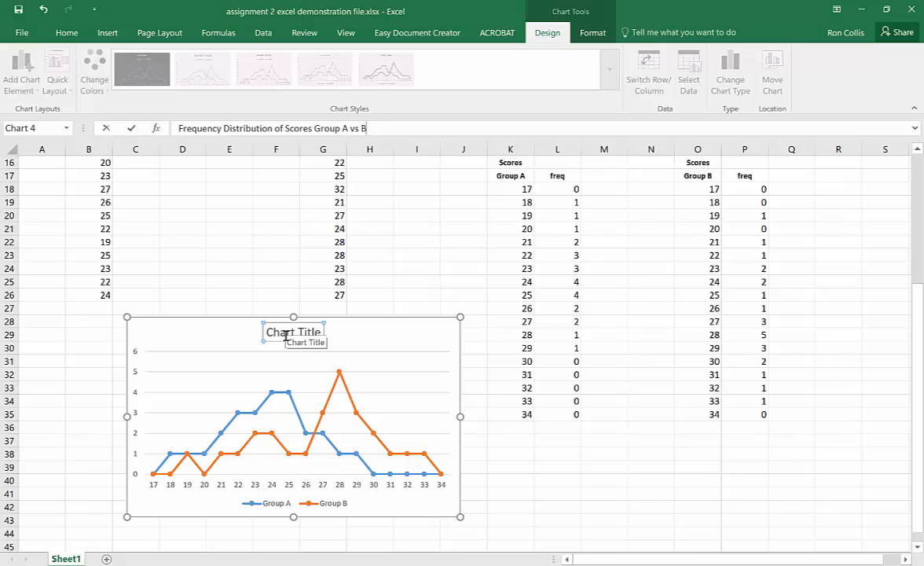
pyautogui.click(131, 128)
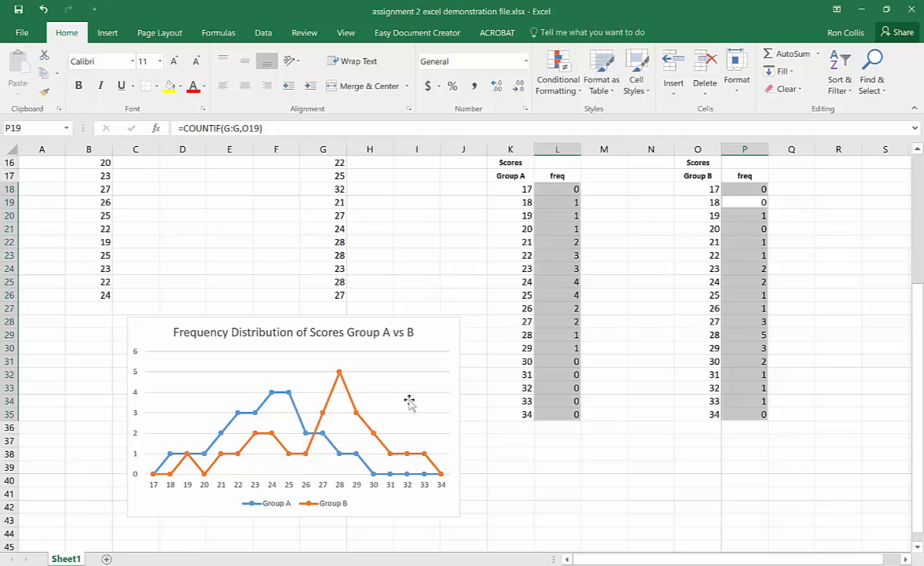
# - Add axis titles to the chart, naming the vertical axis Frequency and the horizontal axis Scores
pyautogui.click(448, 336)
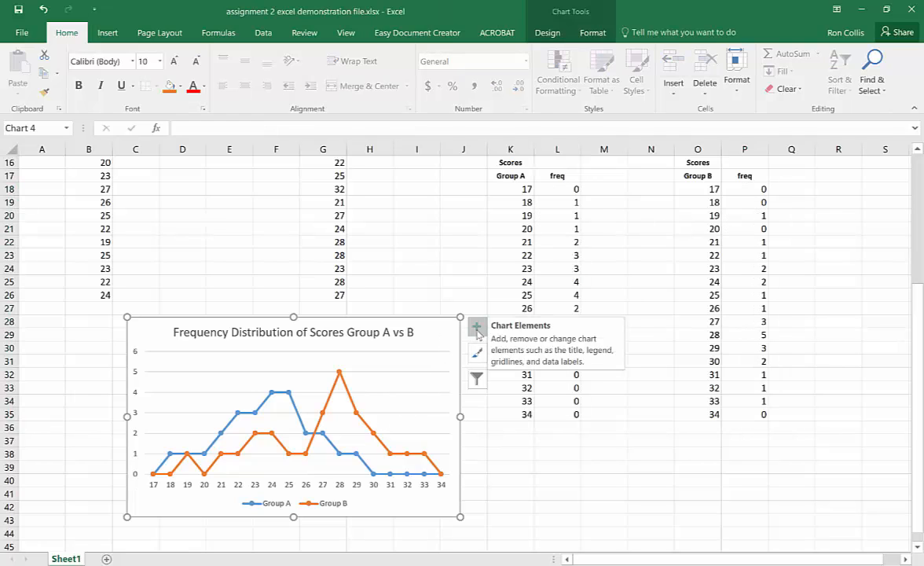
pyautogui.click(477, 328)
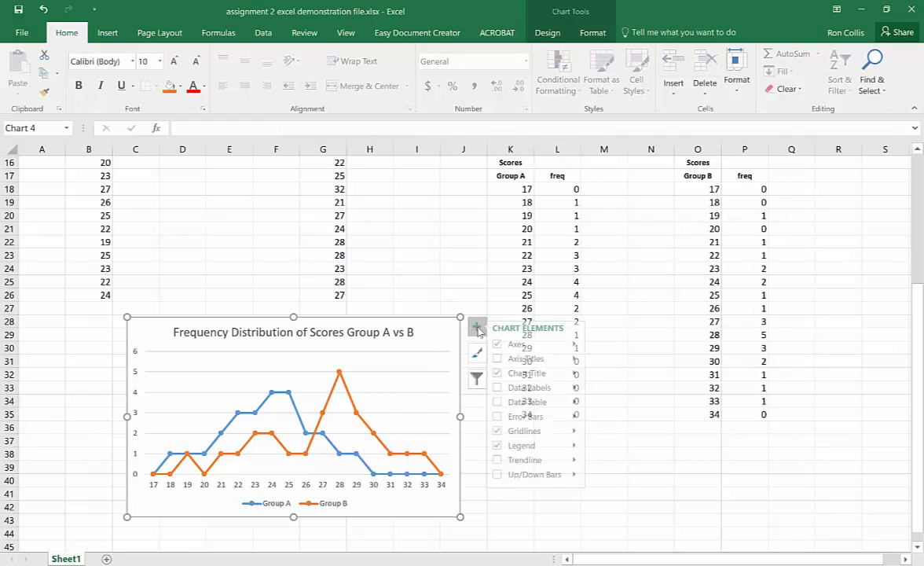
pyautogui.click(504, 359)
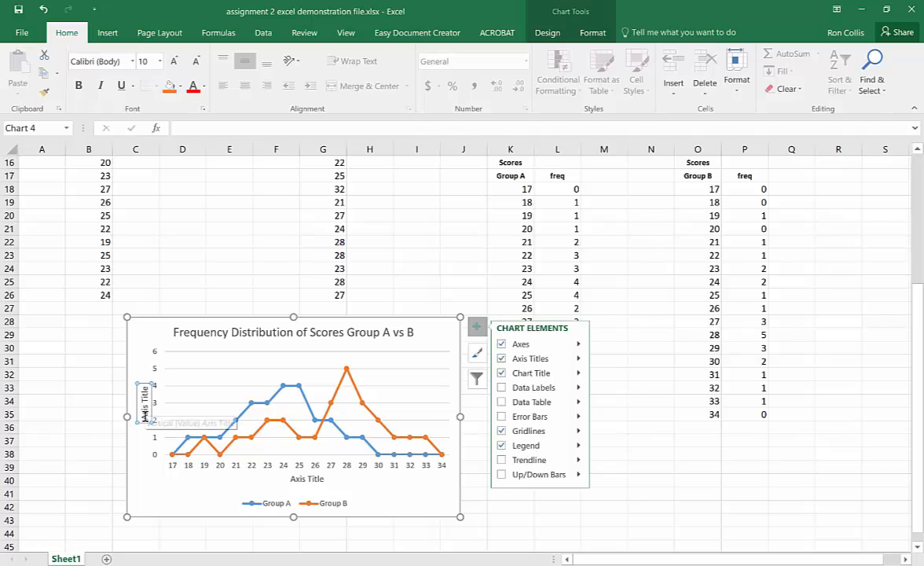
pyautogui.click(144, 391)
pyautogui.write('Freu')
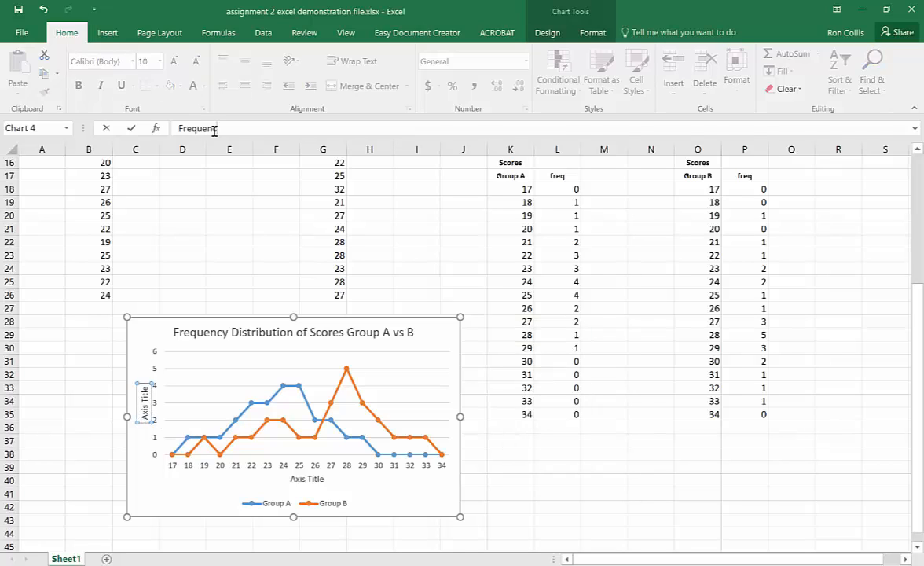
pyautogui.click(312, 479)
pyautogui.write('S')
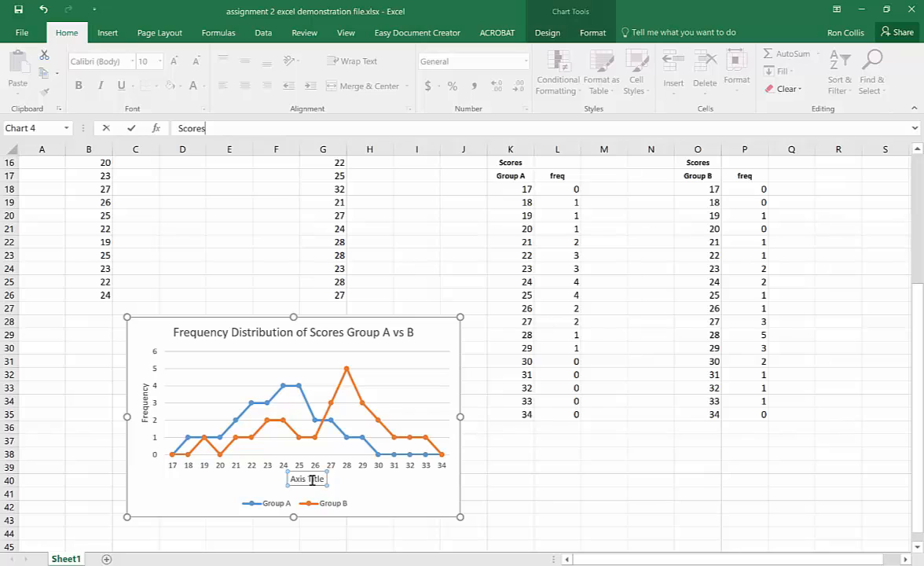
pyautogui.write('cores')
pyautogui.press('Return')
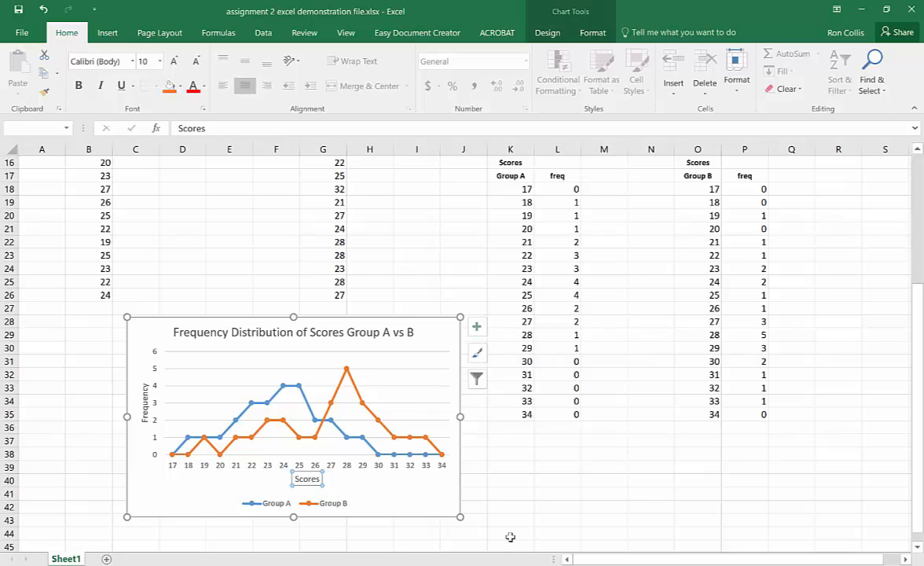
pyautogui.click(520, 493)
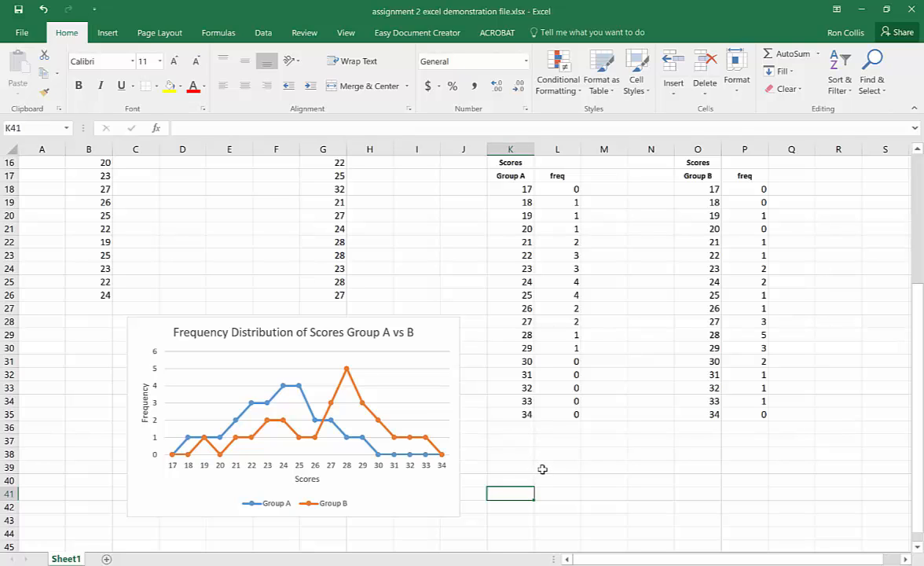
# - Move the chart farther down the sheet so its upper edge sits at about row 34
pyautogui.scroll(2, 542, 469)
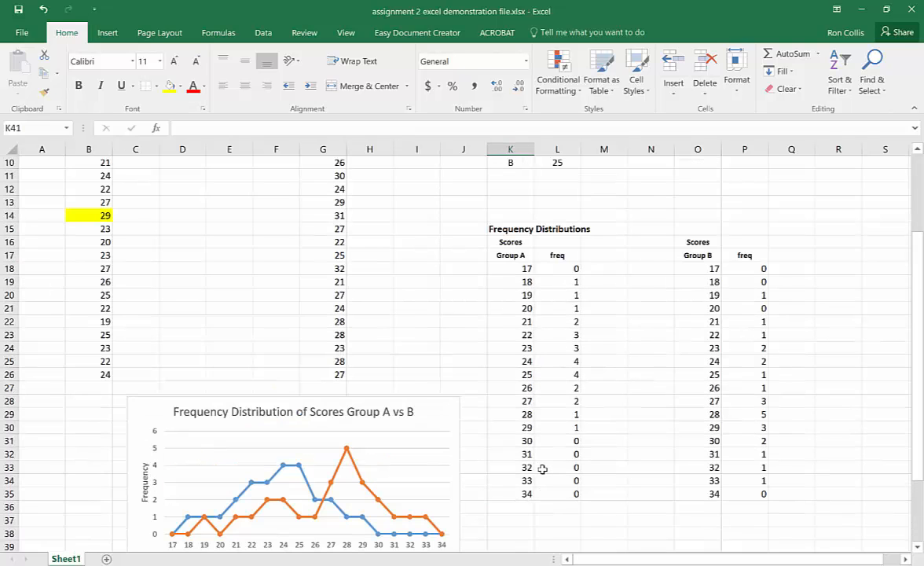
pyautogui.moveTo(363, 408)
pyautogui.mouseDown()
pyautogui.moveTo(356, 454)
pyautogui.moveTo(392, 454)
pyautogui.moveTo(350, 405)
pyautogui.mouseUp()
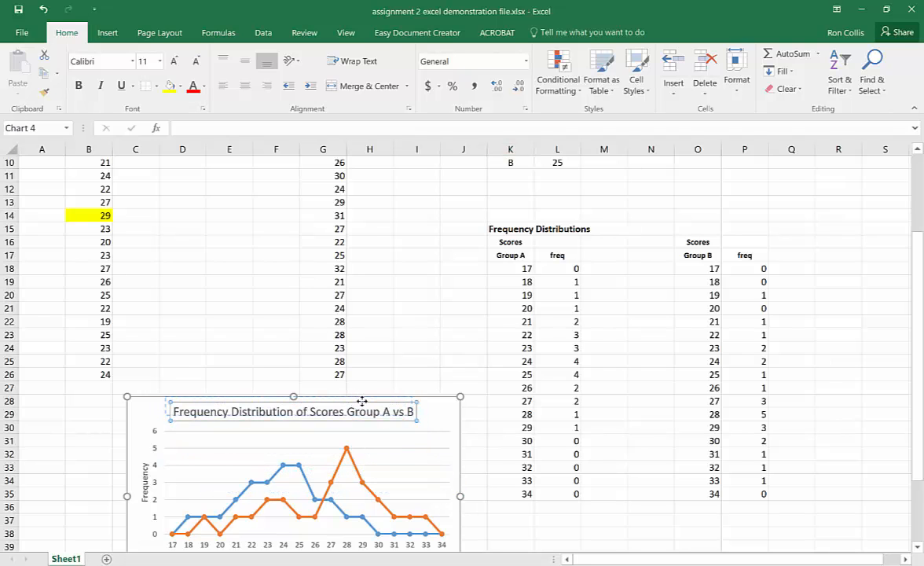
pyautogui.moveTo(433, 400); pyautogui.dragTo(472, 500)
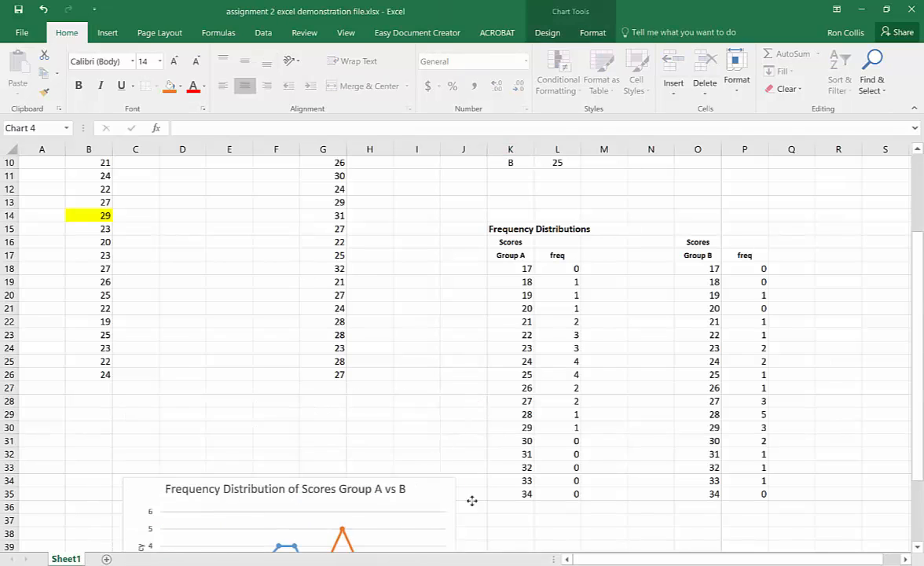
# - Calculate Group A's ΣX in M9 with =SUM(B:B)
pyautogui.scroll(3, 488, 394)
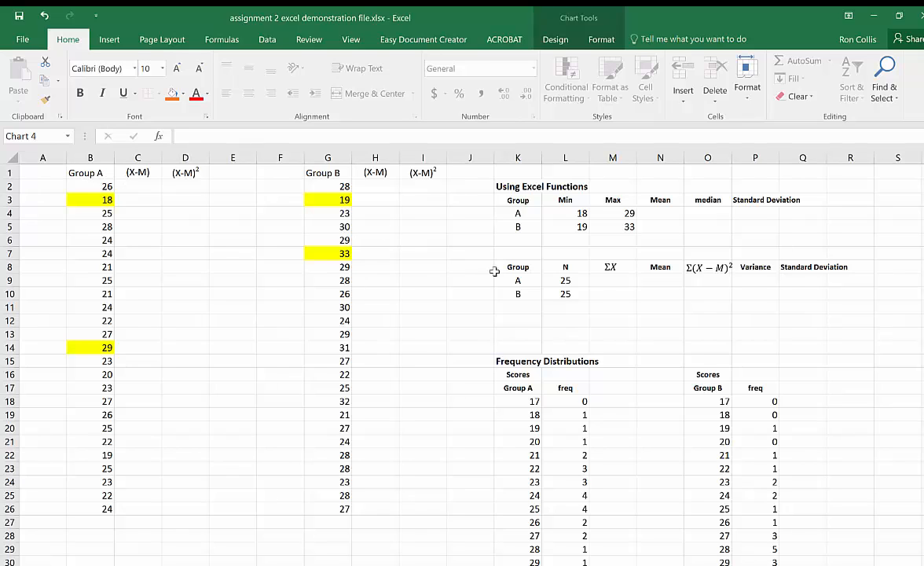
pyautogui.click(606, 280)
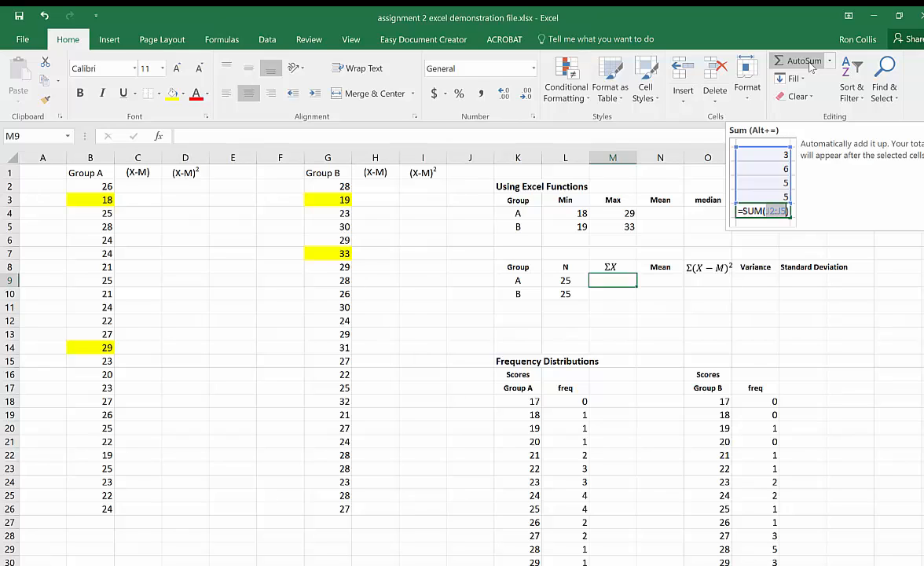
pyautogui.click(613, 278)
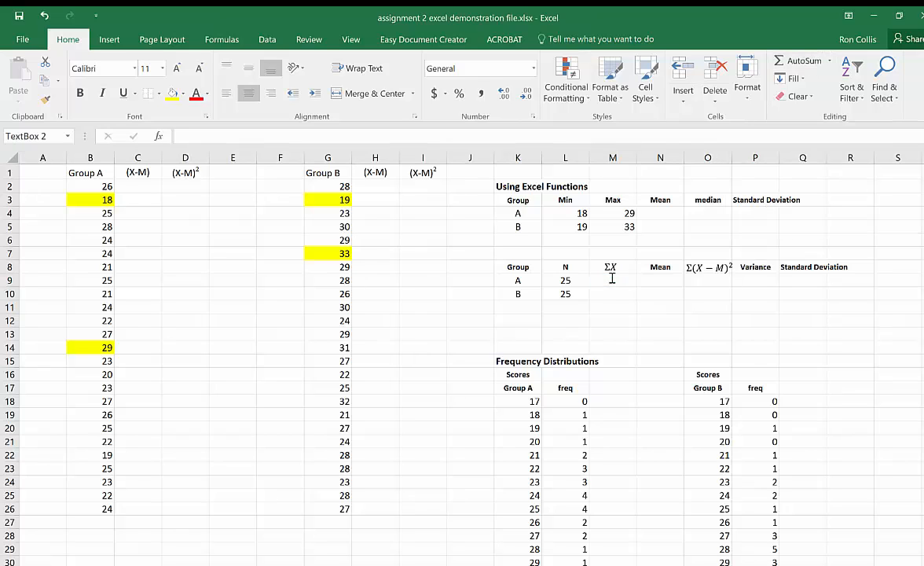
pyautogui.click(610, 282)
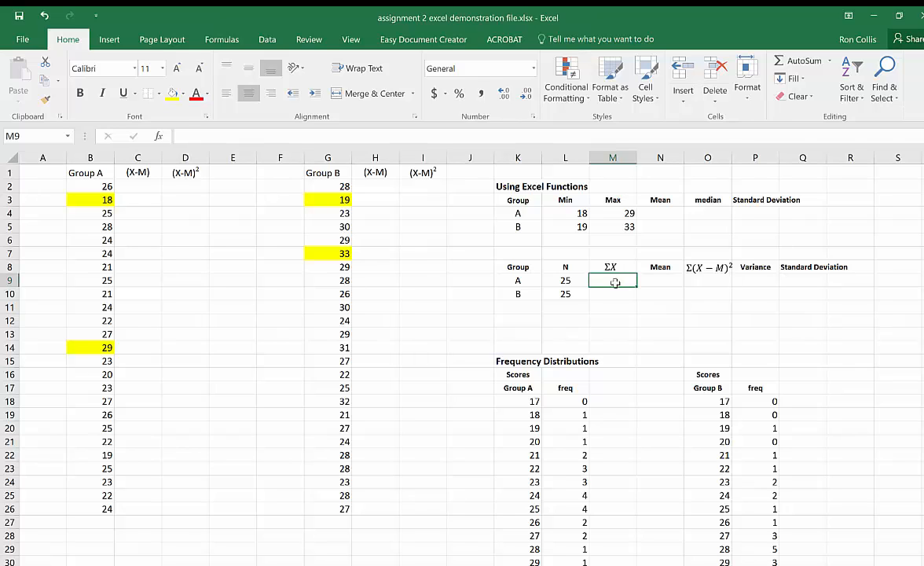
pyautogui.click(802, 60)
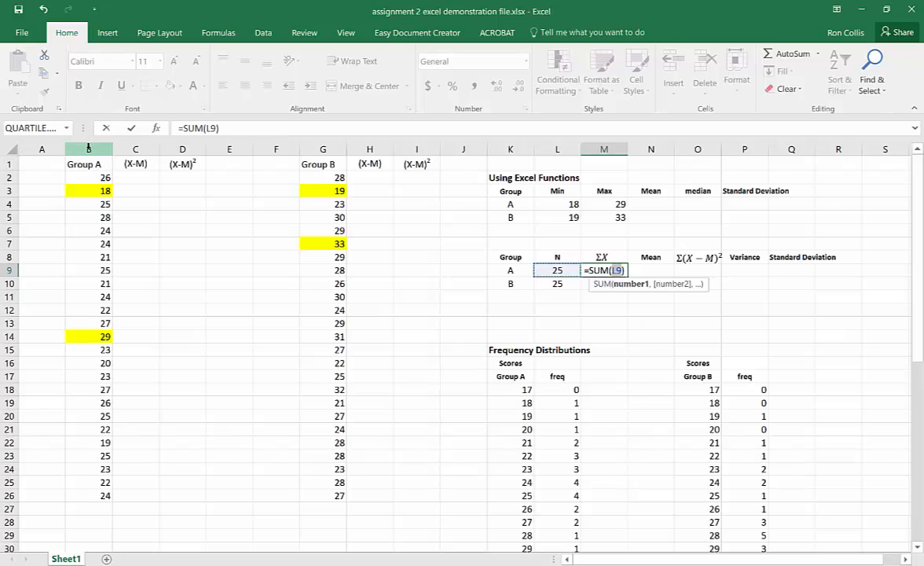
pyautogui.click(88, 148)
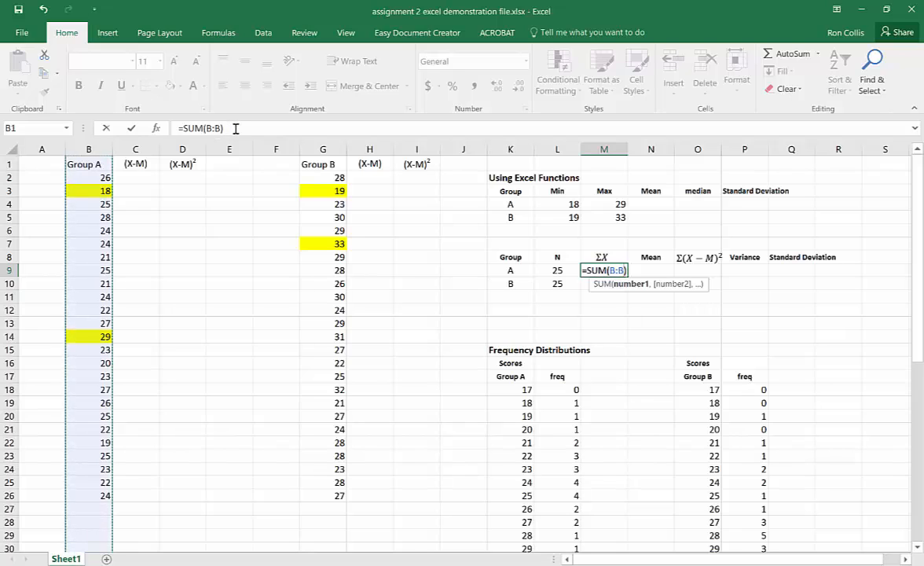
pyautogui.press('Return')
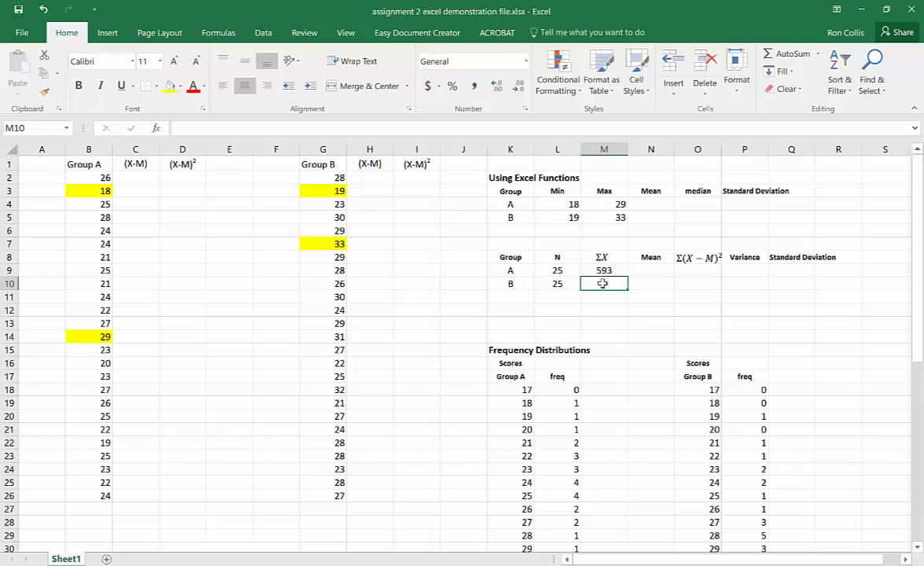
# - Calculate Group B's ΣX in M10 with =SUM(G:G)
pyautogui.click(786, 54)
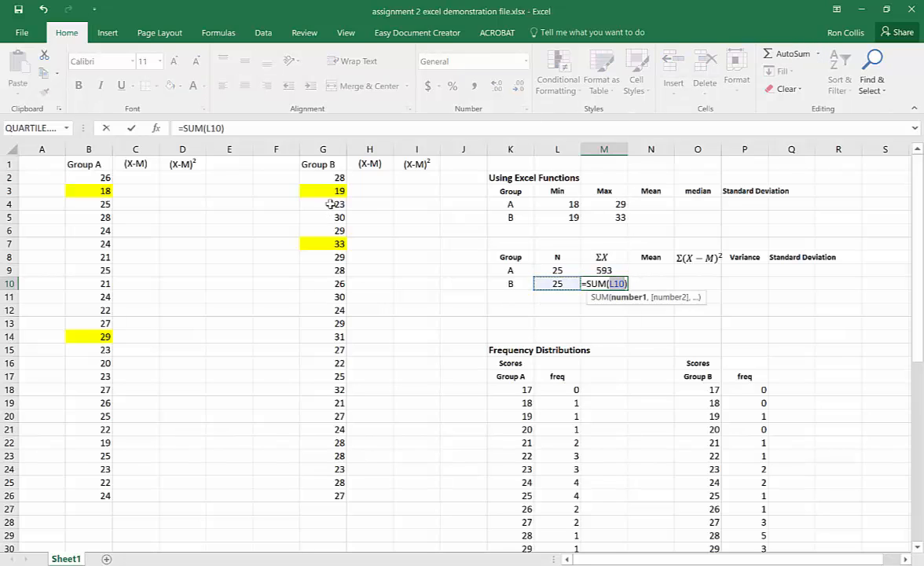
pyautogui.click(330, 148)
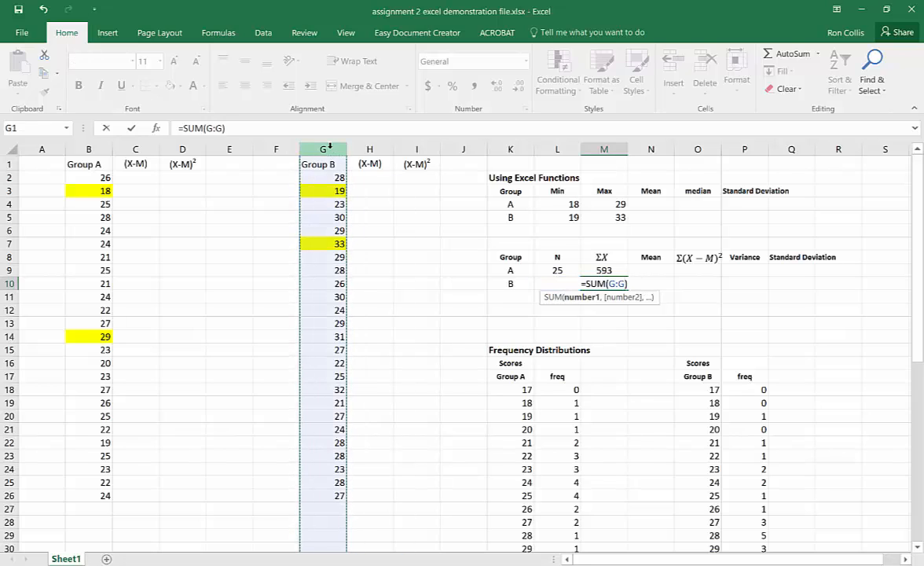
pyautogui.hotkey('ctrl', 'Return')
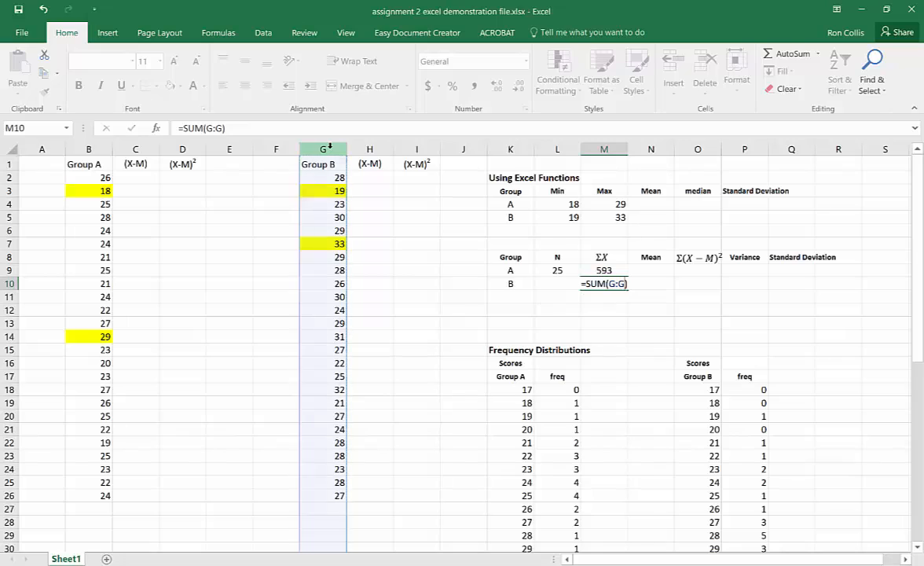
pyautogui.press('Return')
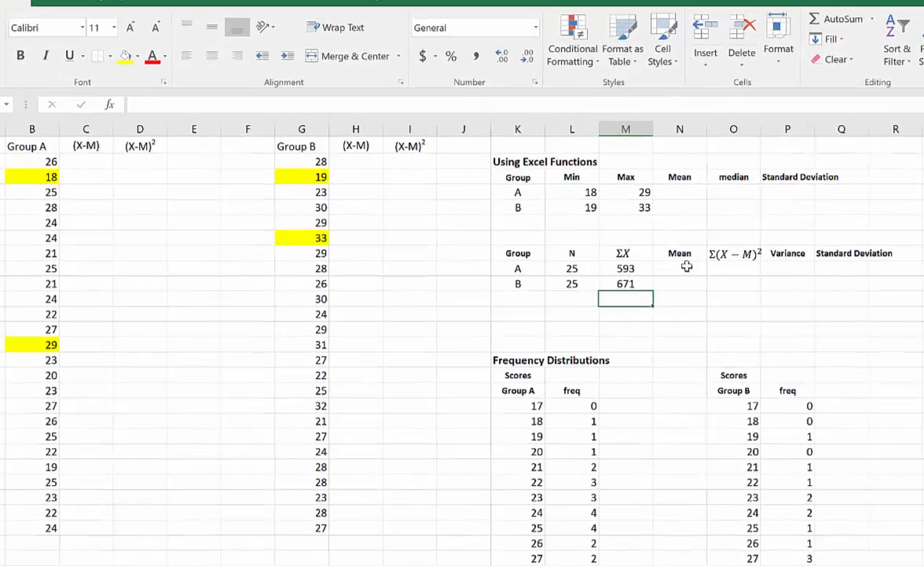
# - Calculate Group A's mean in N9 by dividing ΣX by N with =M9/L9
pyautogui.click(686, 267)
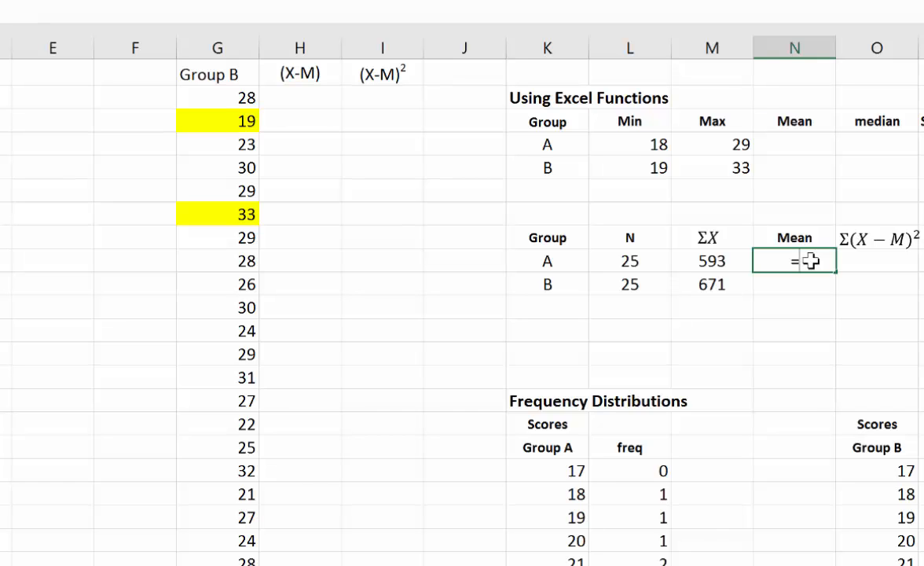
pyautogui.write('=')
pyautogui.click(715, 262)
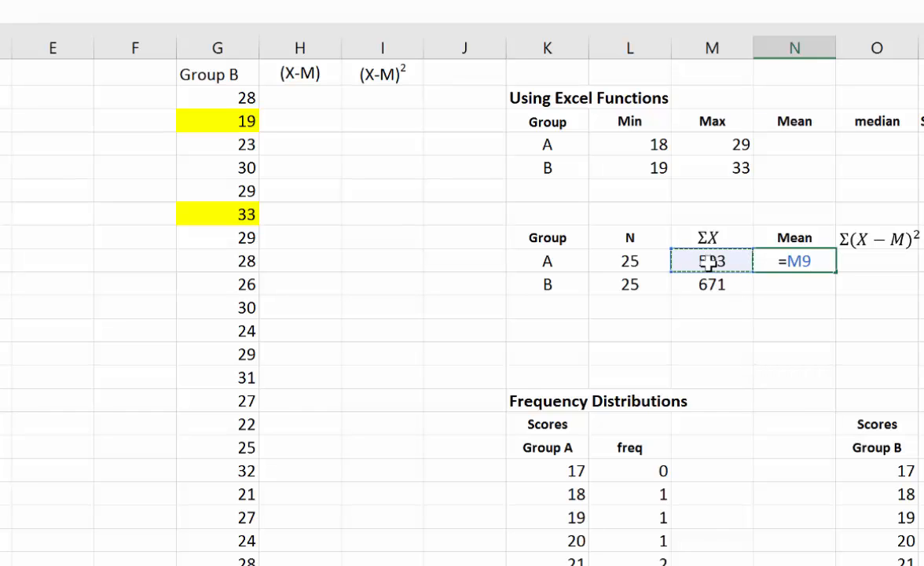
pyautogui.write('/')
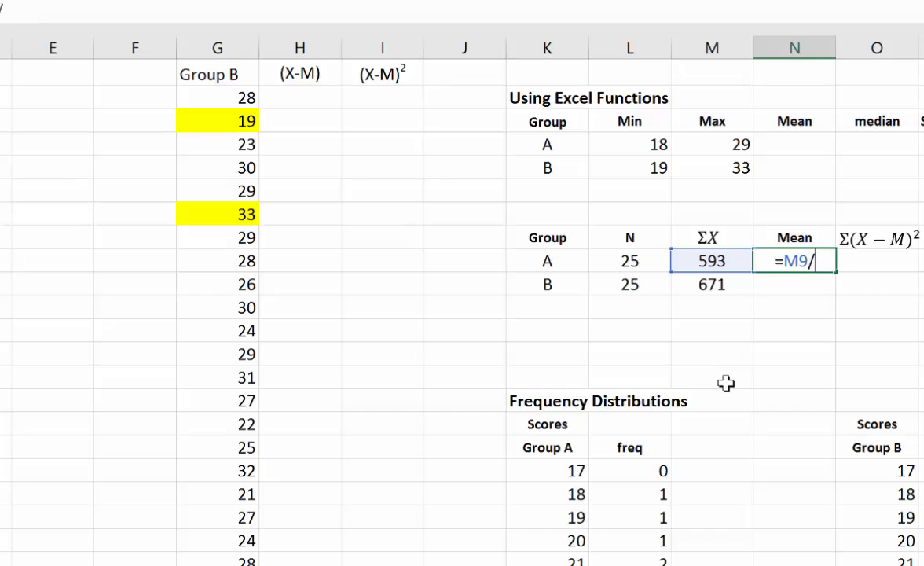
pyautogui.click(631, 262)
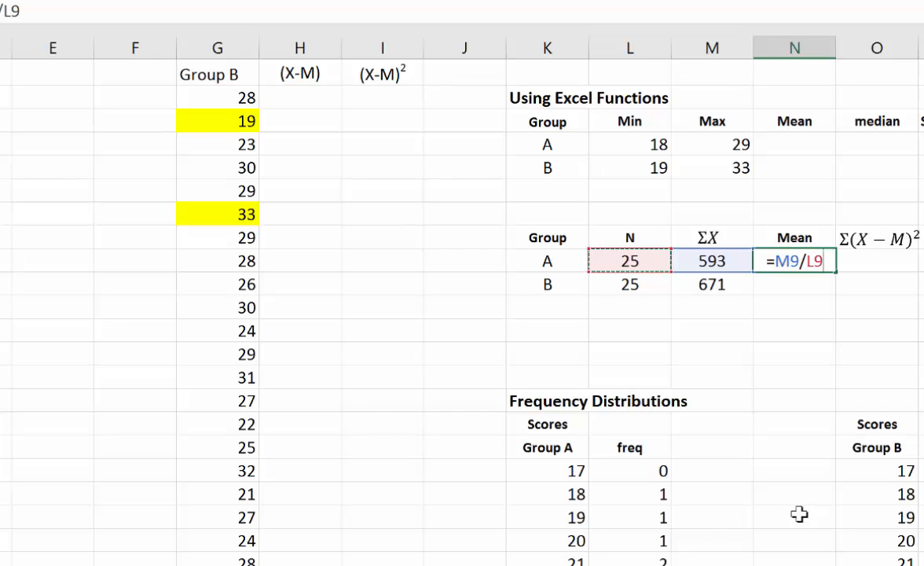
pyautogui.press('Return')
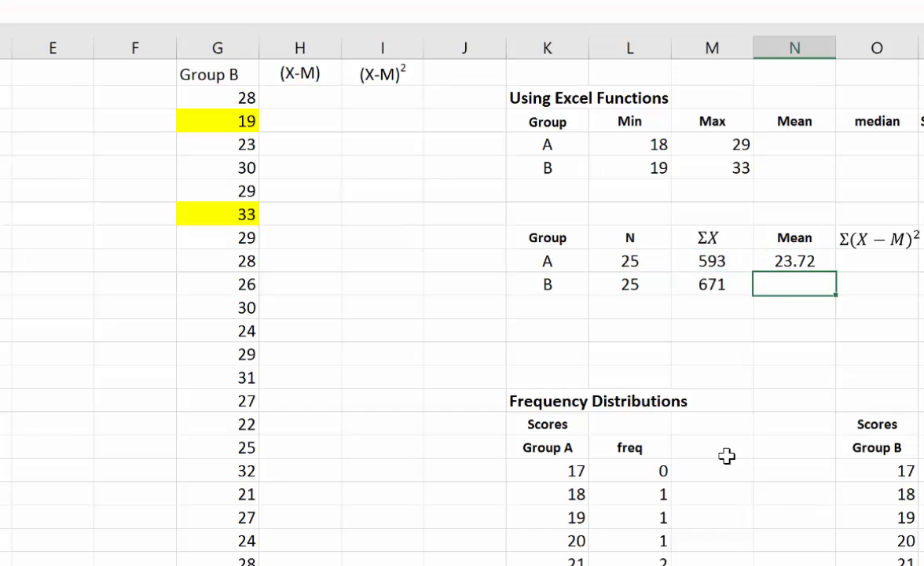
# - Copy Group A's mean formula from N9 down to N10 to calculate Group B's mean
pyautogui.click(811, 265)
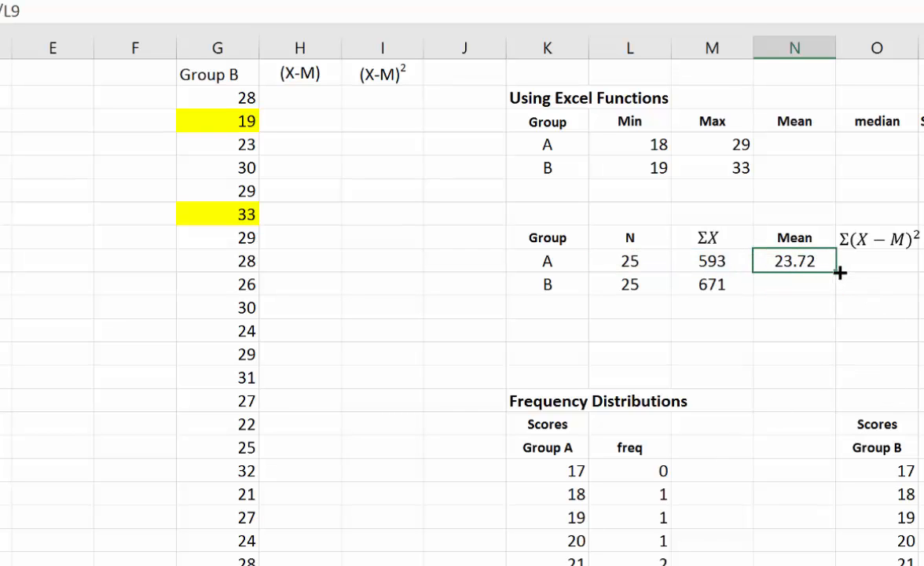
pyautogui.moveTo(840, 272); pyautogui.dragTo(836, 292)
pyautogui.click(775, 306)
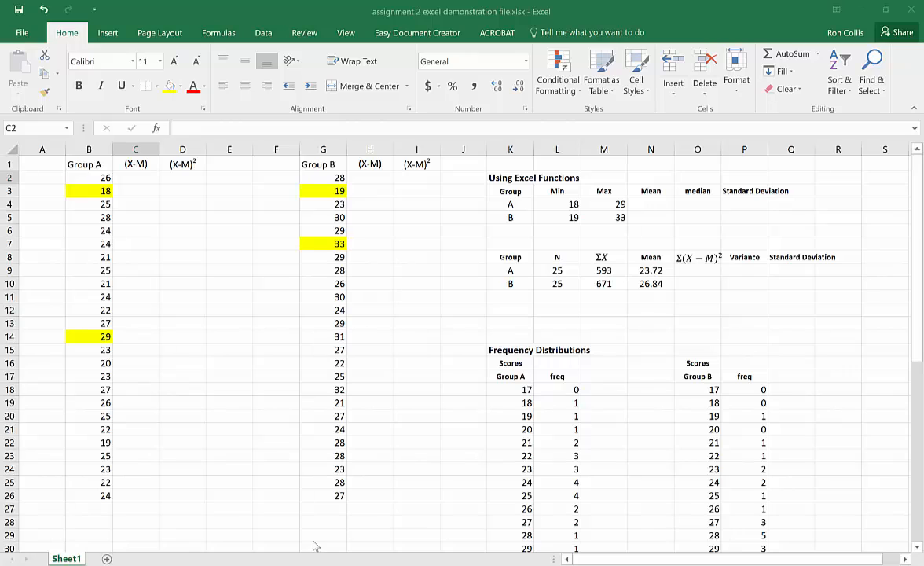
# - Calculate Group A's (X-M) deviations with =B2-$N$9 in C2, locking the mean reference, and fill the formula down to C26
pyautogui.click(136, 181)
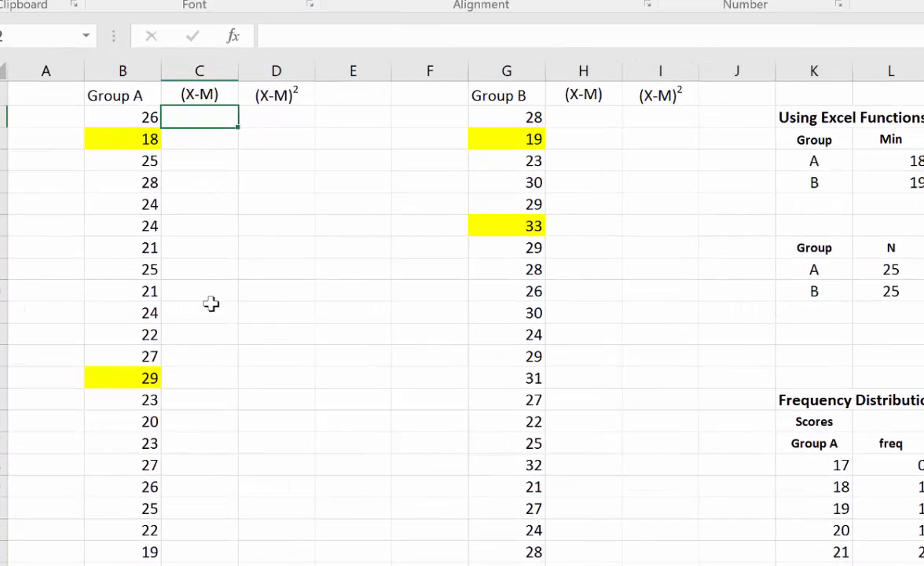
pyautogui.write('=')
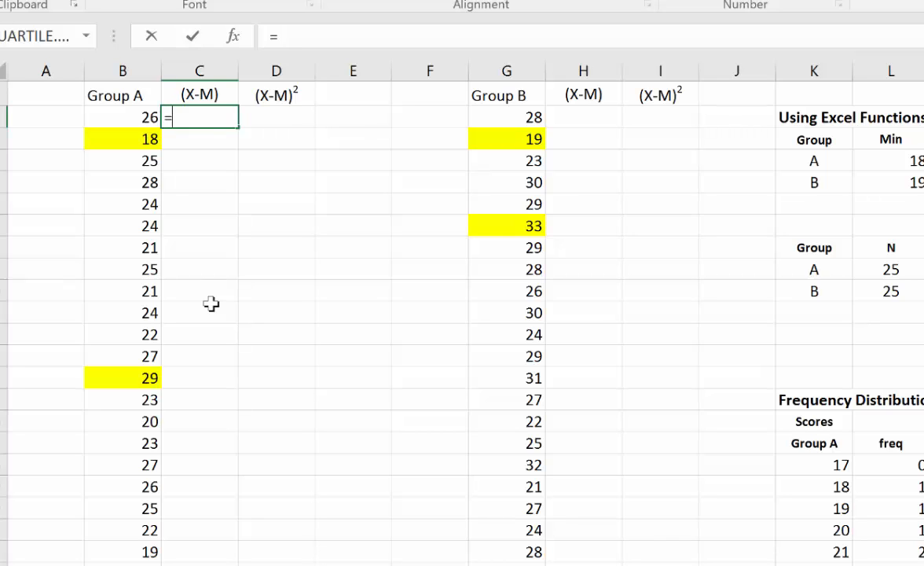
pyautogui.click(136, 118)
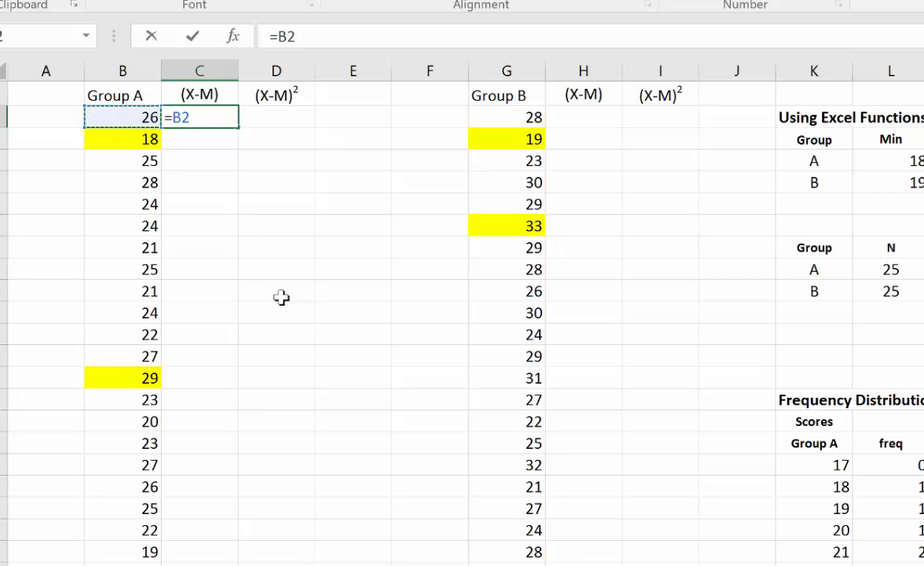
pyautogui.write('-')
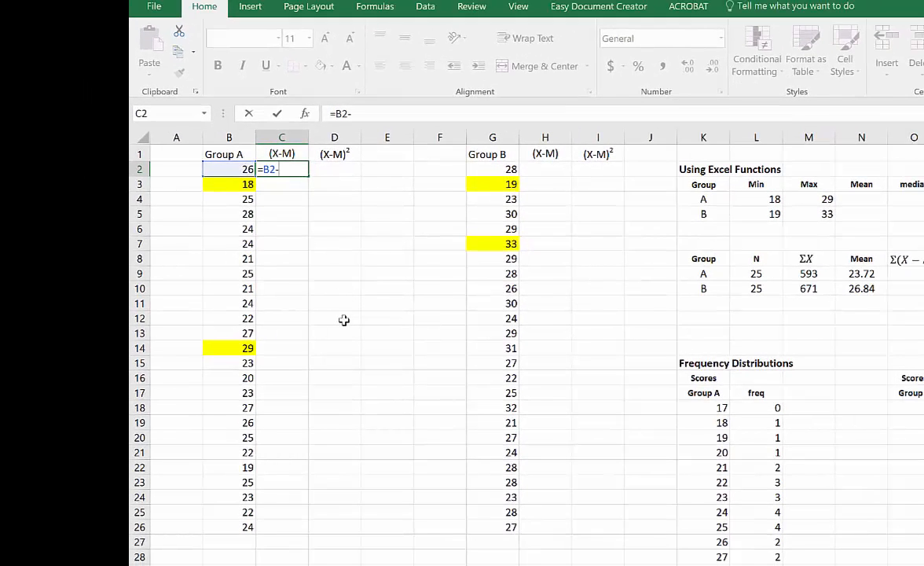
pyautogui.click(864, 273)
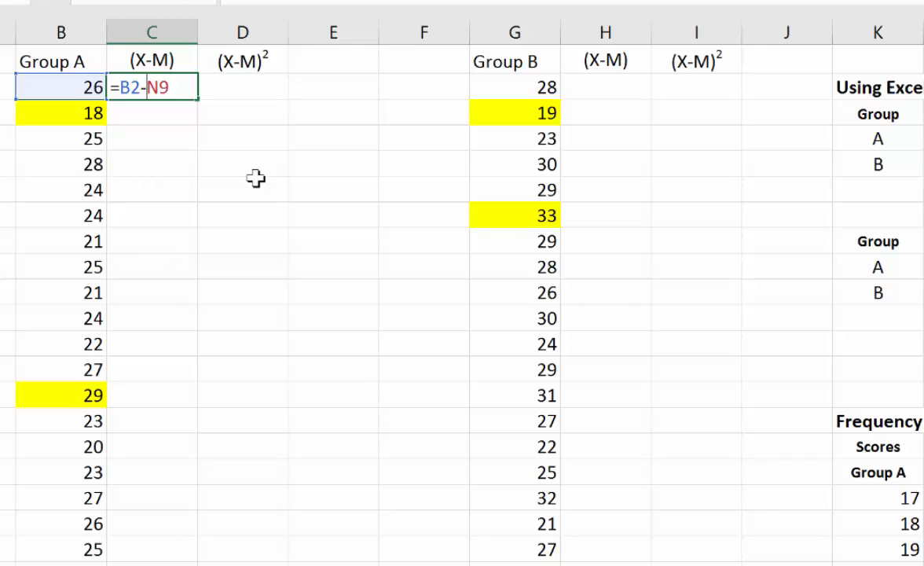
pyautogui.press('Left')
pyautogui.press('Left')
pyautogui.write('$N$')
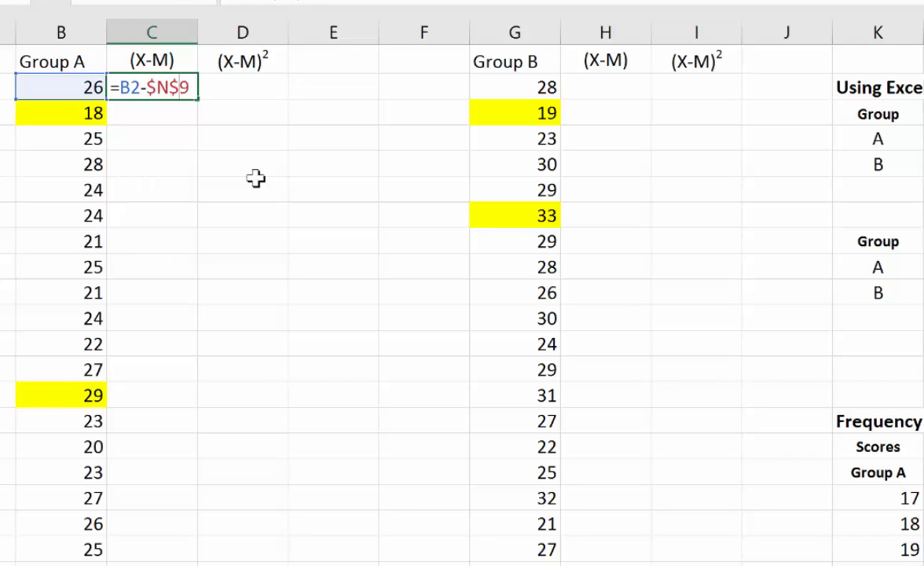
pyautogui.press('Return')
pyautogui.click(182, 86)
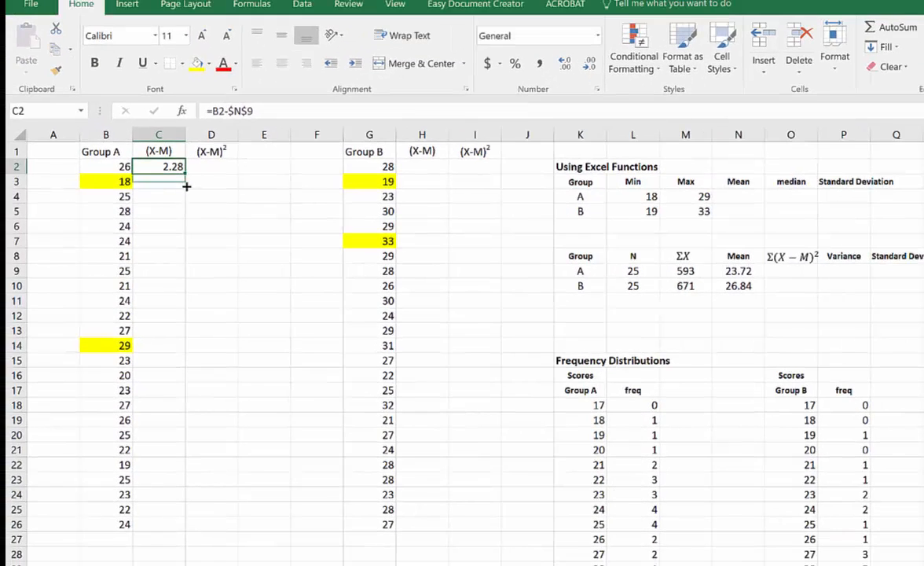
pyautogui.moveTo(186, 186); pyautogui.dragTo(189, 526)
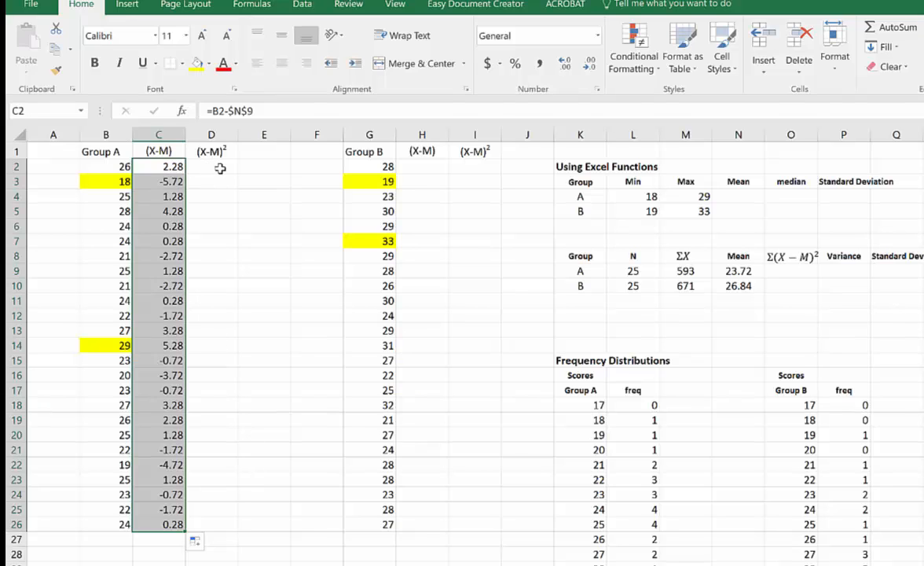
# - Enter =G2-$N$10 in H2 to calculate Group B's first (X-M) deviation with the mean reference locked
pyautogui.click(429, 167)
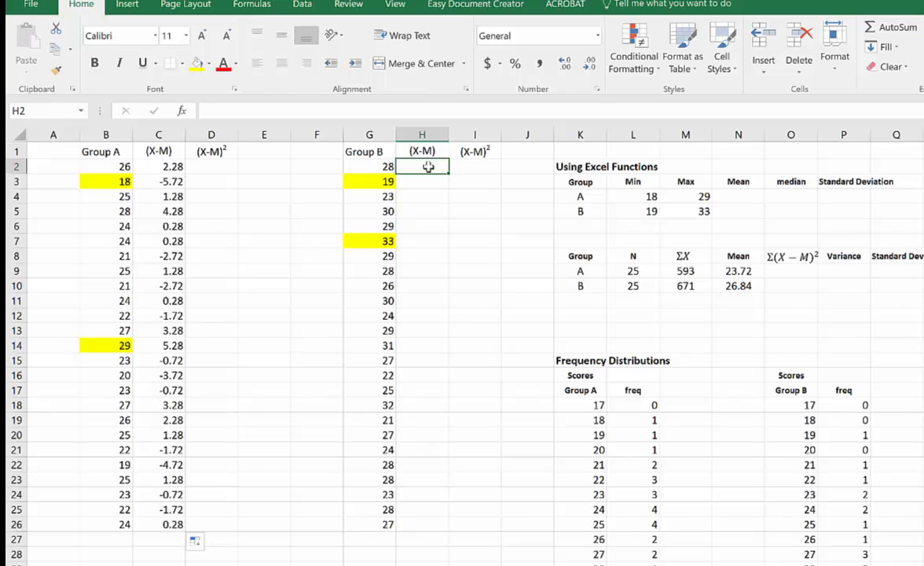
pyautogui.write('=')
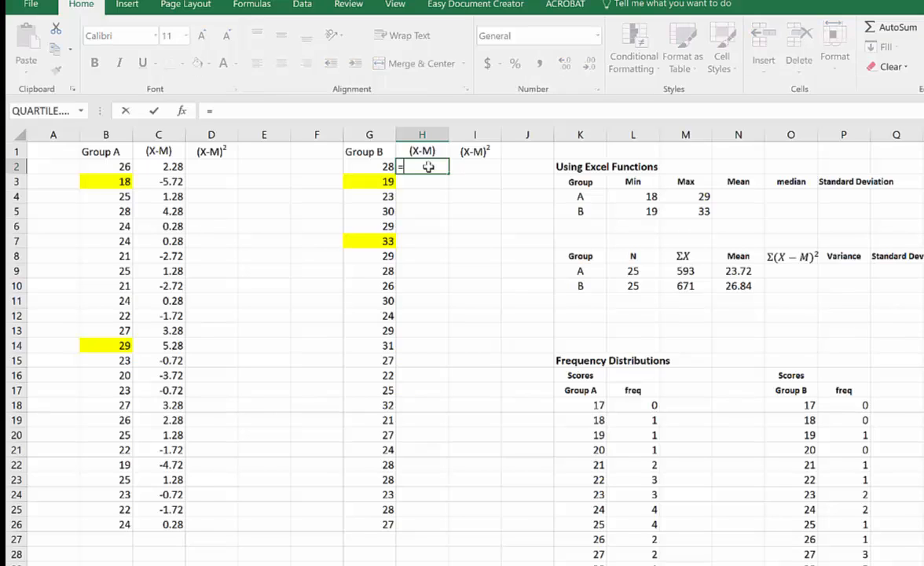
pyautogui.click(380, 166)
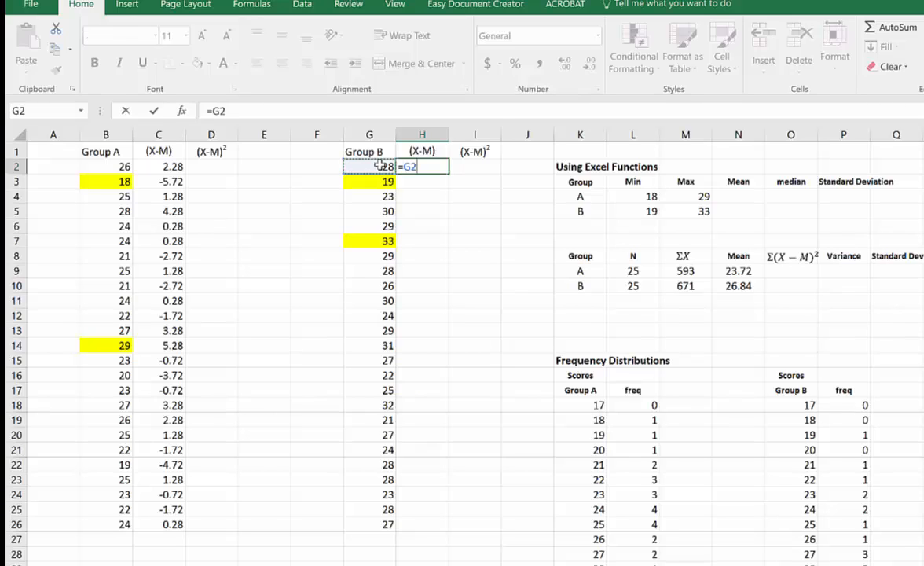
pyautogui.write('-')
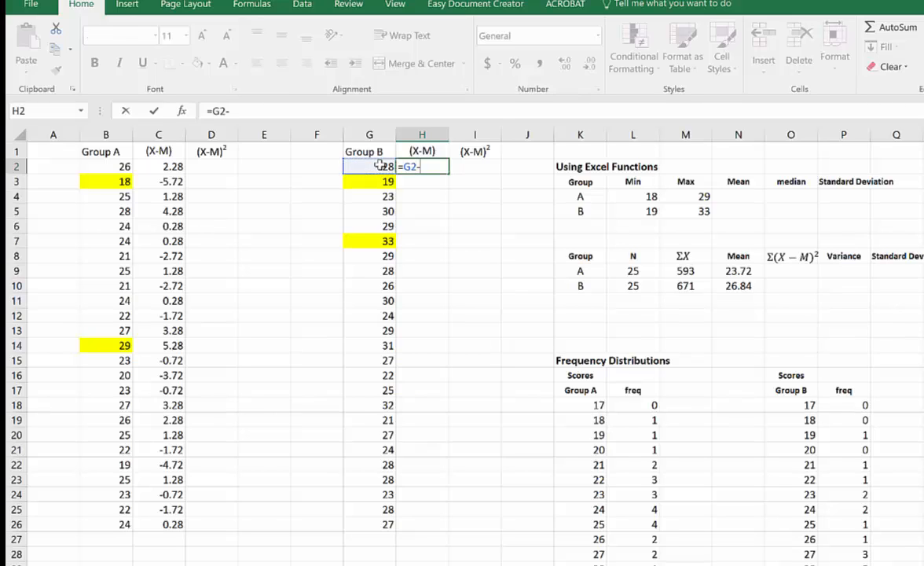
pyautogui.click(740, 287)
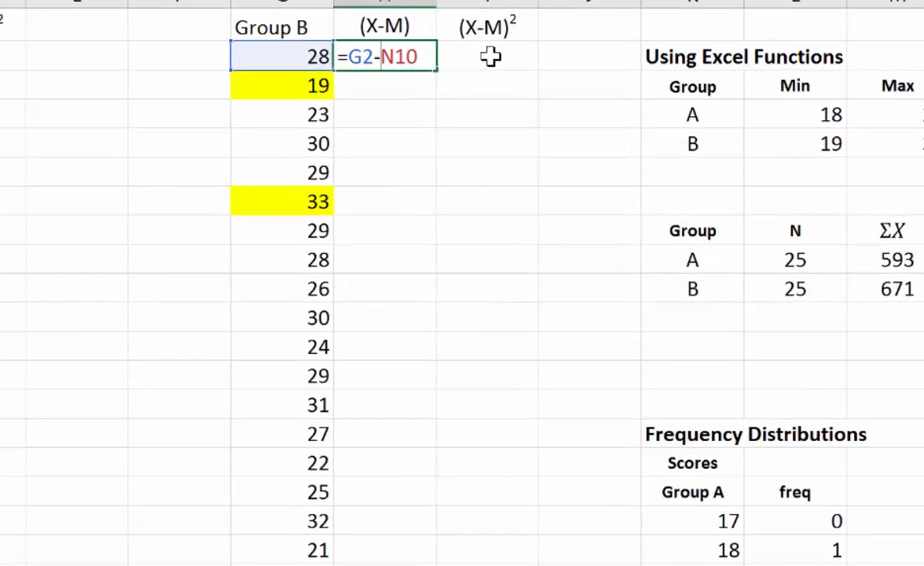
pyautogui.write('$')
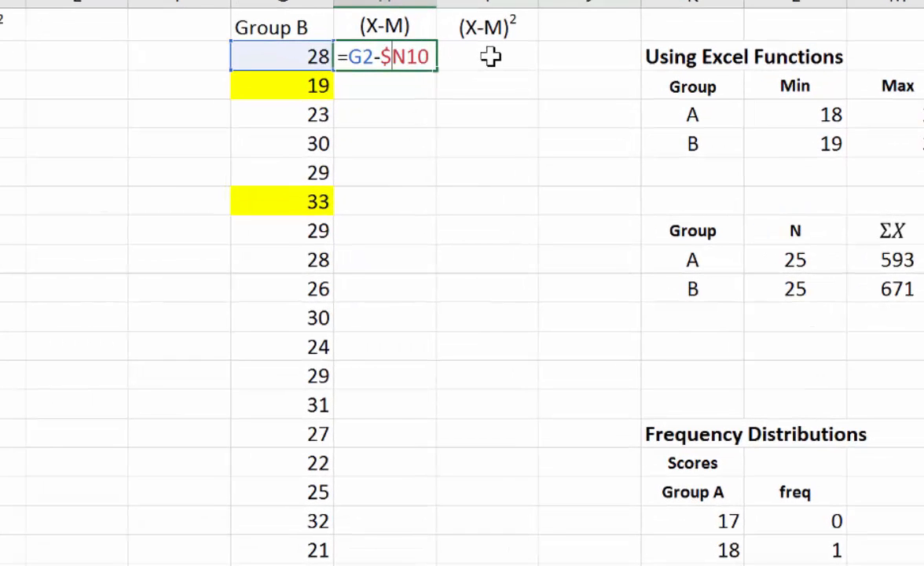
pyautogui.press('Right')
pyautogui.write('$')
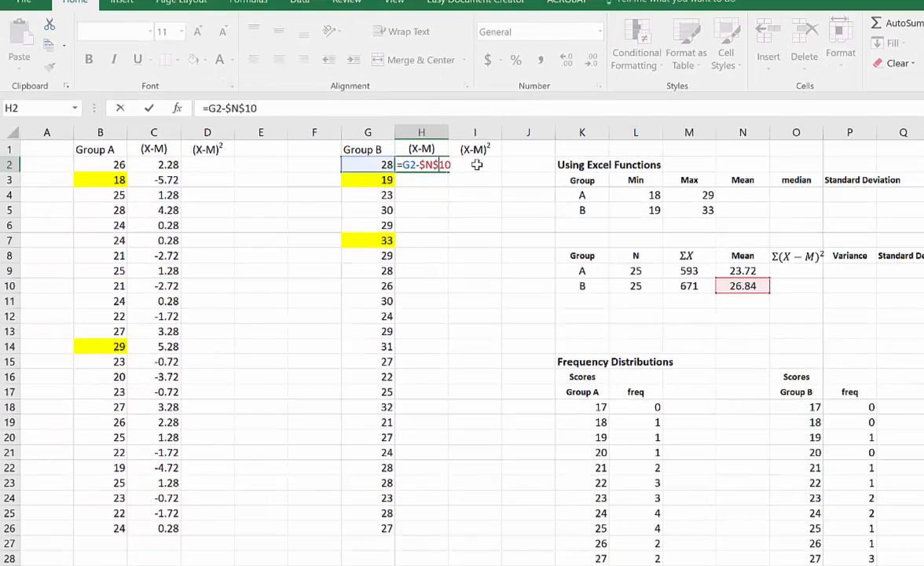
pyautogui.press('Return')
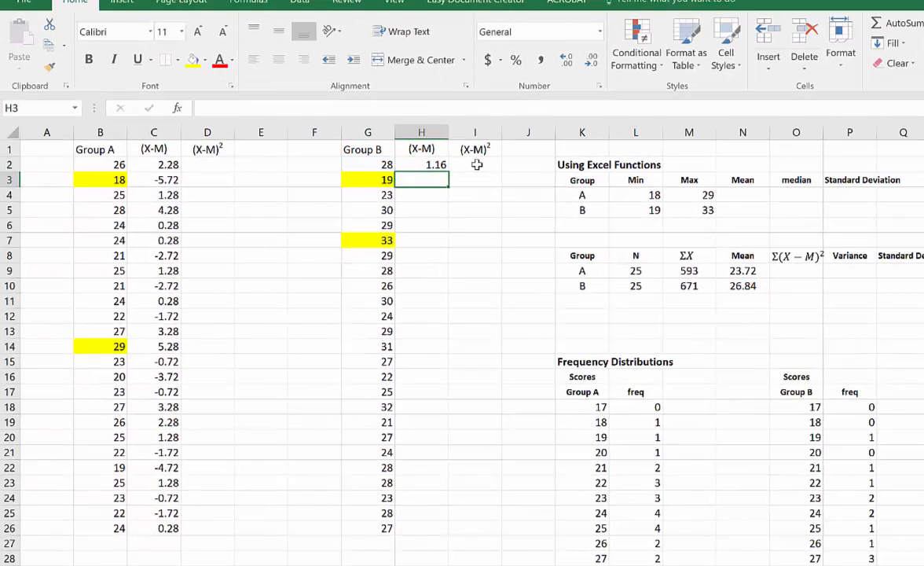
# - Fill Group B's deviation formula from H2 down to H26
pyautogui.press('Up')
pyautogui.press('Up')
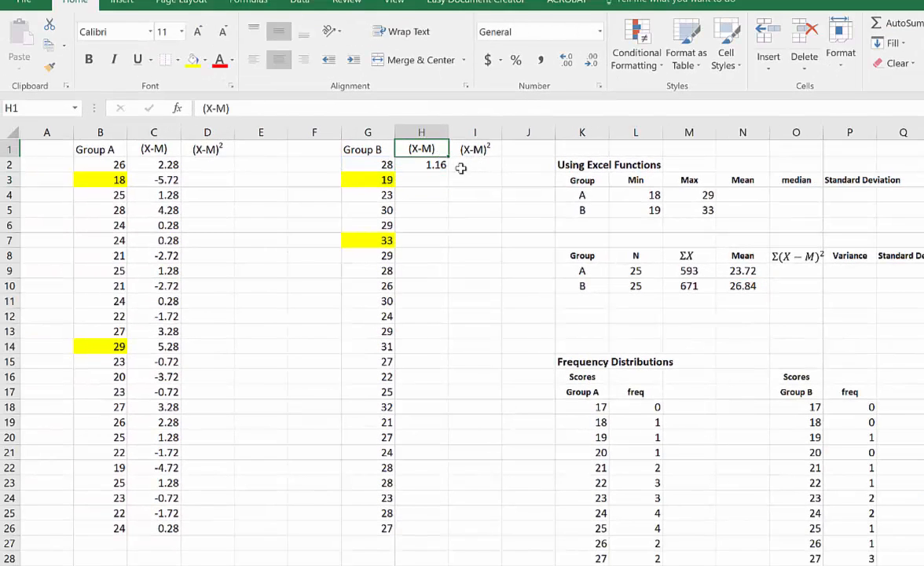
pyautogui.click(433, 165)
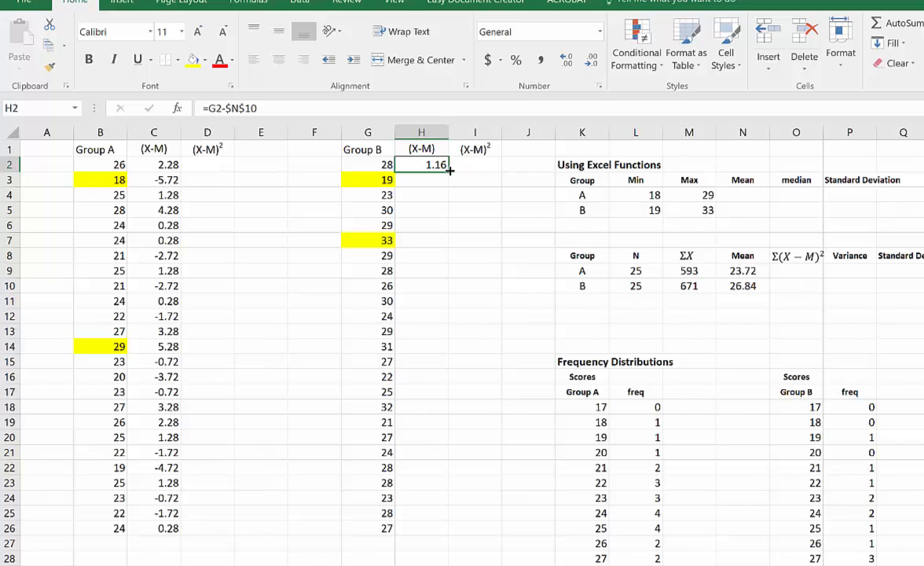
pyautogui.moveTo(450, 169); pyautogui.dragTo(465, 531)
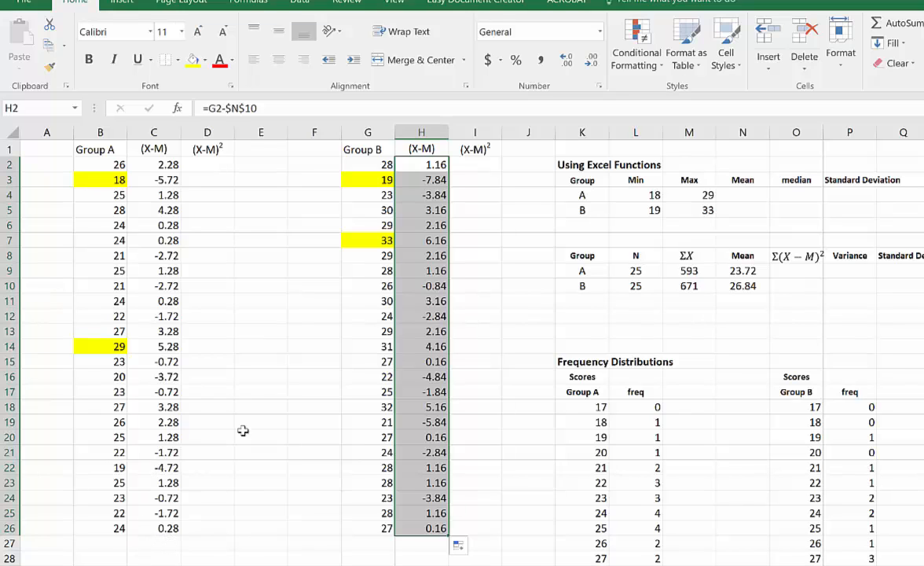
# - Square Group A's deviations with =C2^2 in D2 and fill the formula down to D26
pyautogui.click(211, 163)
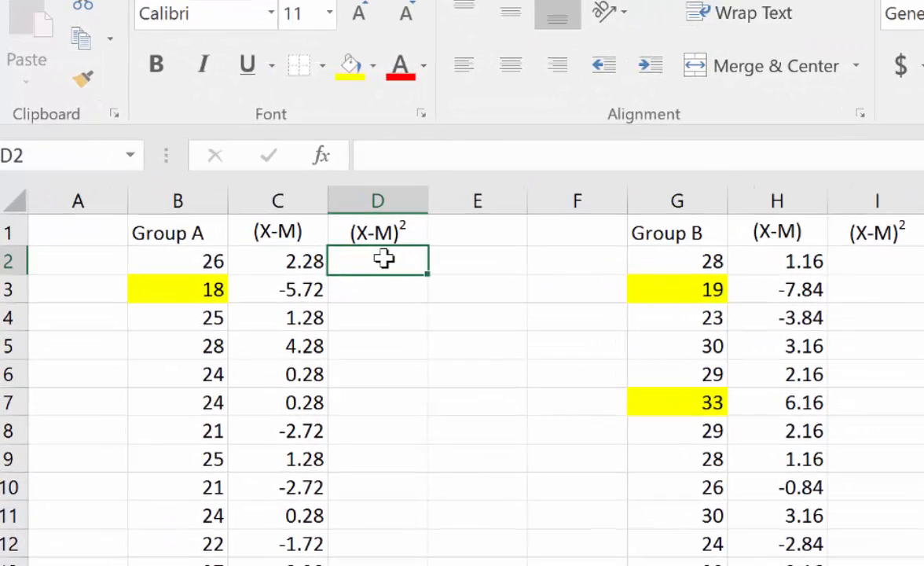
pyautogui.write('=')
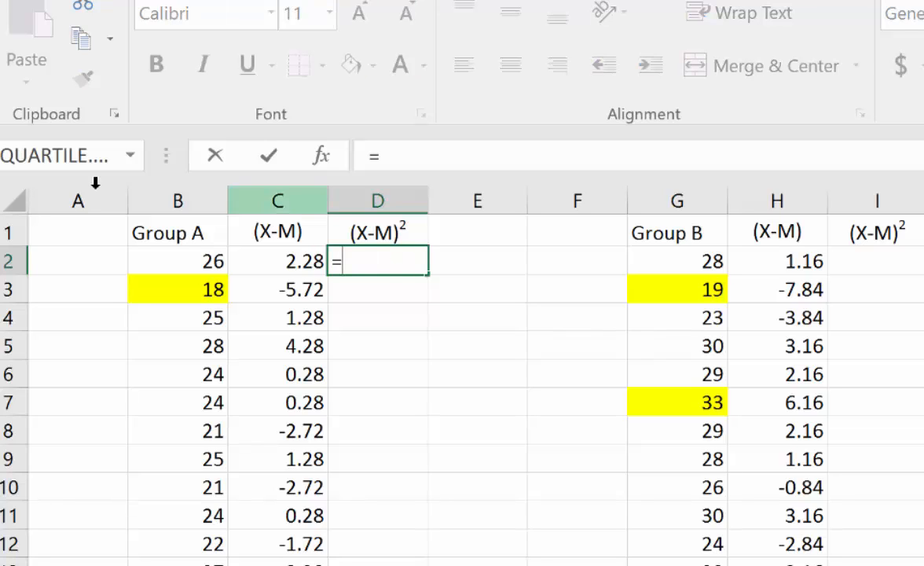
pyautogui.click(295, 262)
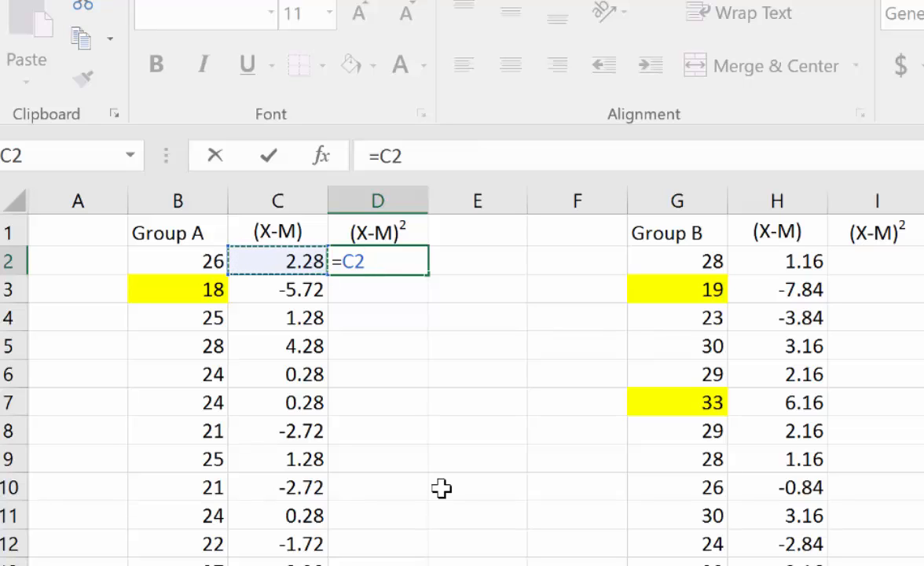
pyautogui.write('^')
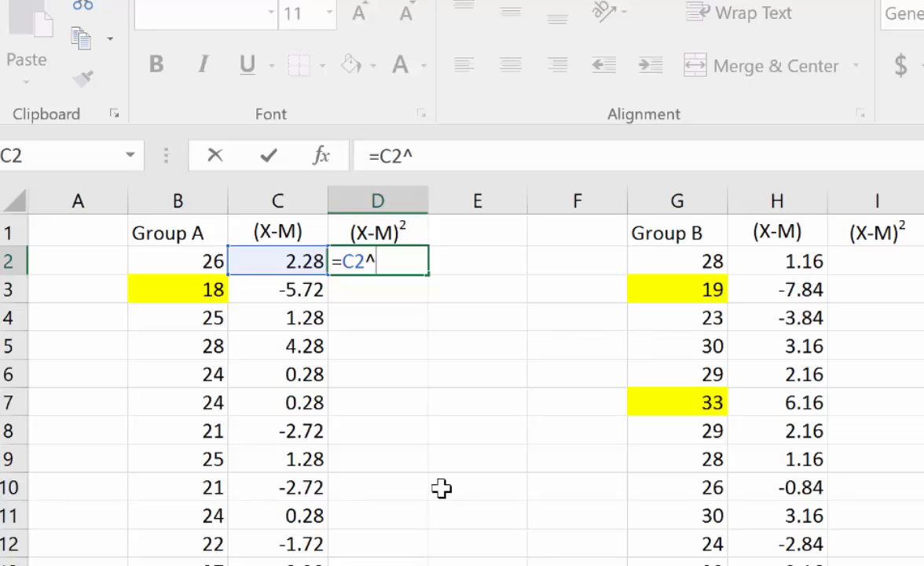
pyautogui.write('2')
pyautogui.press('Return')
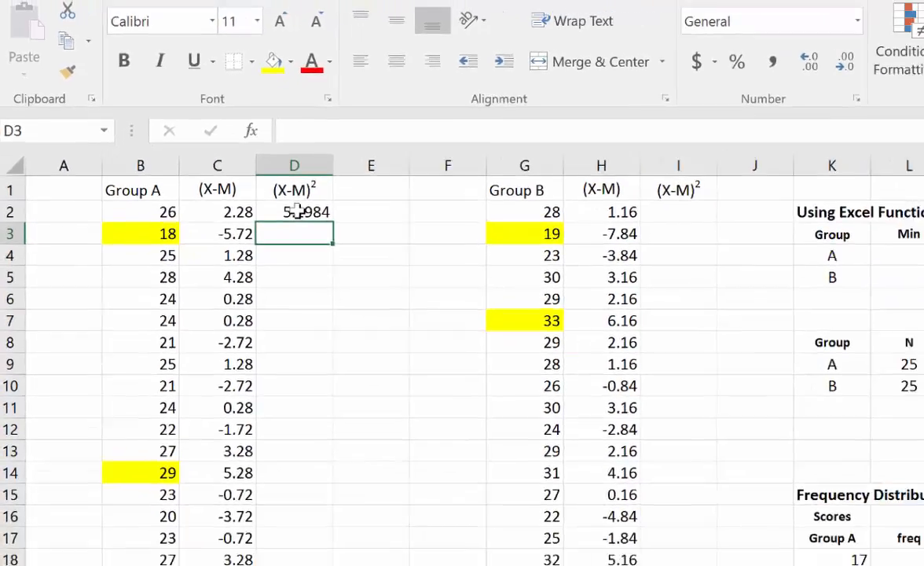
pyautogui.click(294, 211)
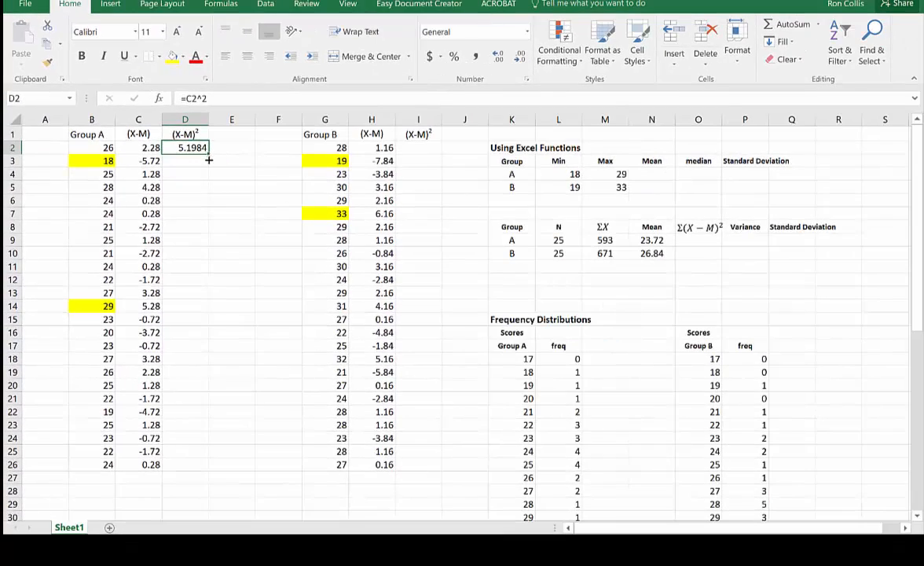
pyautogui.moveTo(209, 157); pyautogui.dragTo(216, 479)
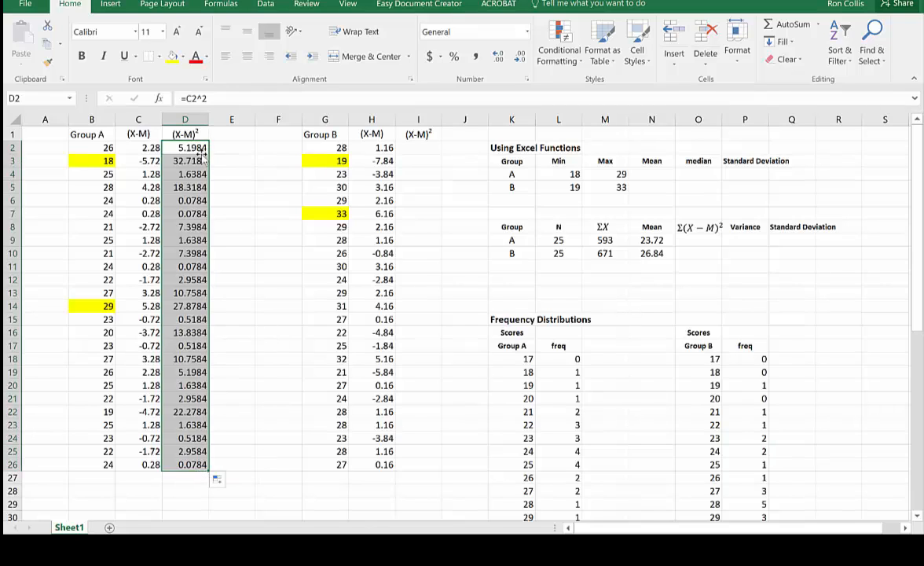
# - Square Group B's deviations with =H2^2 in I2 and fill the formula down to I26
pyautogui.click(418, 148)
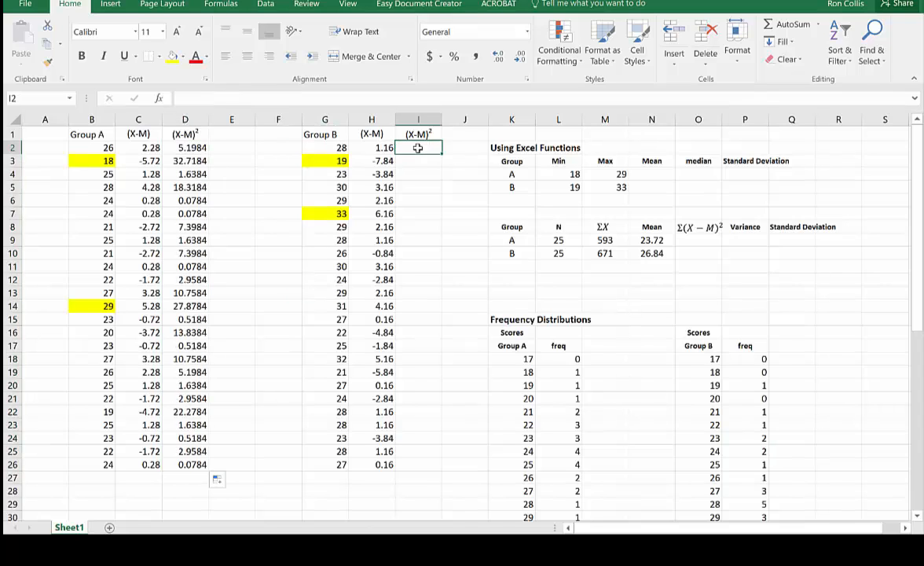
pyautogui.write('=')
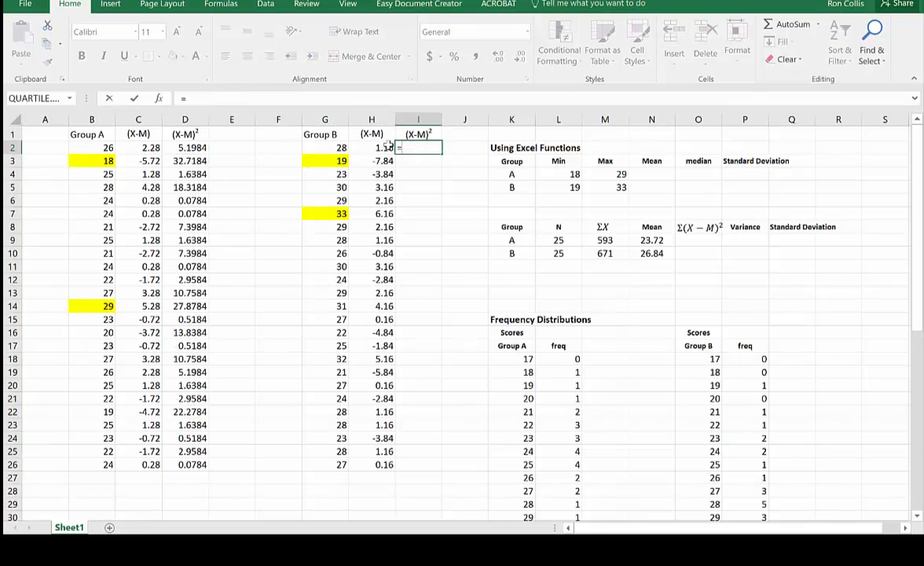
pyautogui.click(388, 143)
pyautogui.write('^')
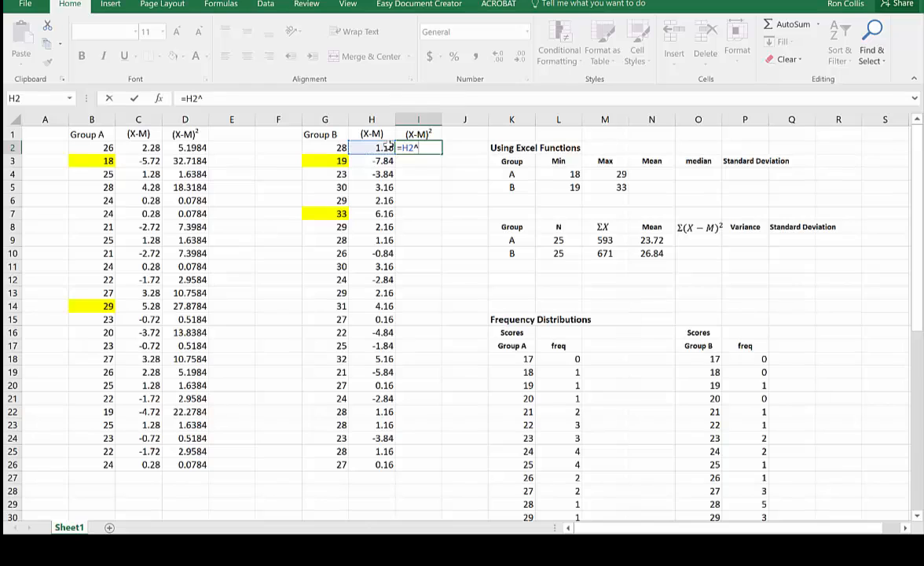
pyautogui.write('2')
pyautogui.press('Return')
pyautogui.click(423, 149)
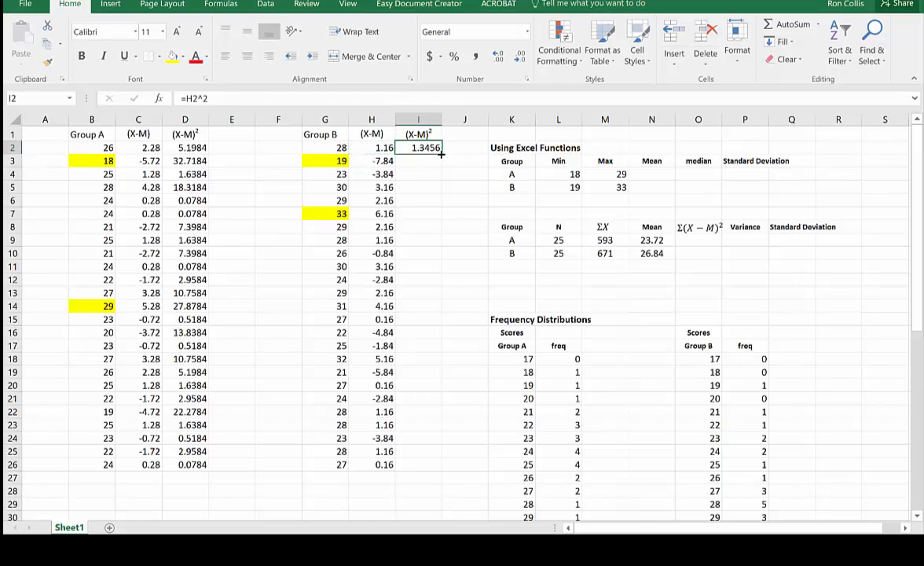
pyautogui.moveTo(442, 155); pyautogui.dragTo(448, 477)
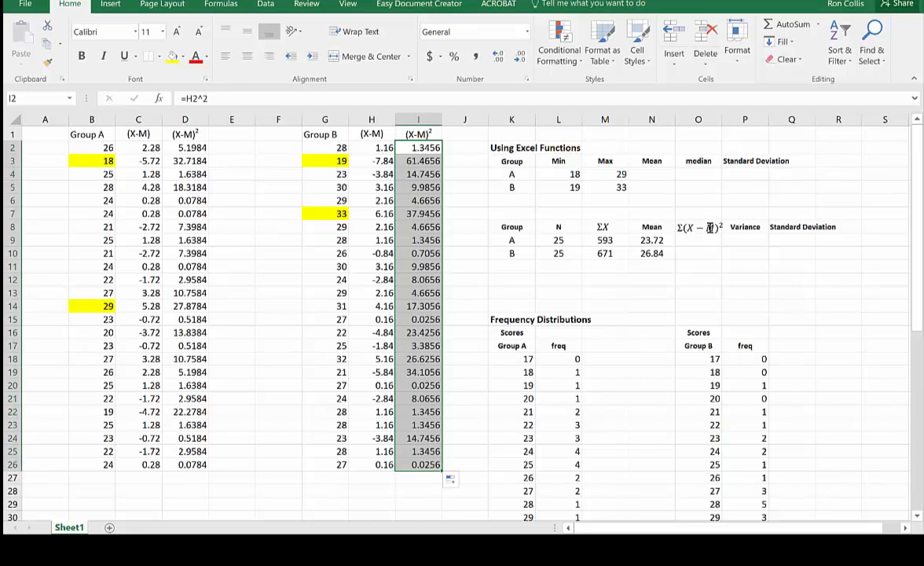
# - Total the squared deviations with =SUM(D:D) in O9 for Group A and =SUM(I:I) in O10 for Group B
pyautogui.click(707, 241)
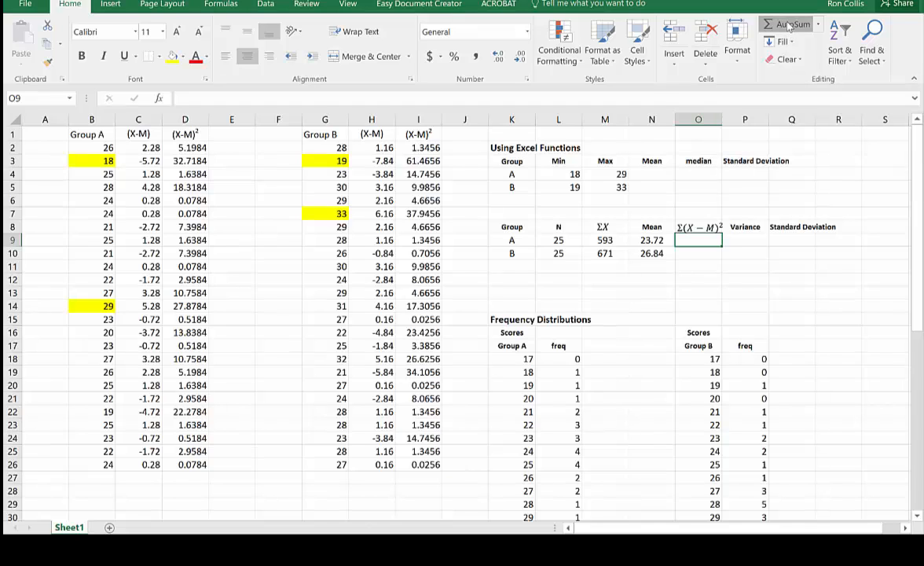
pyautogui.click(789, 26)
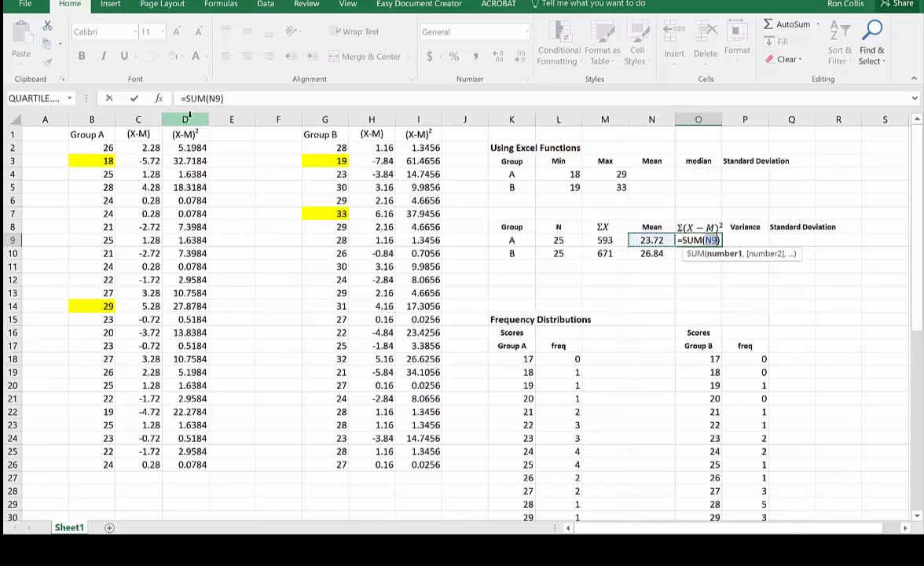
pyautogui.click(189, 119)
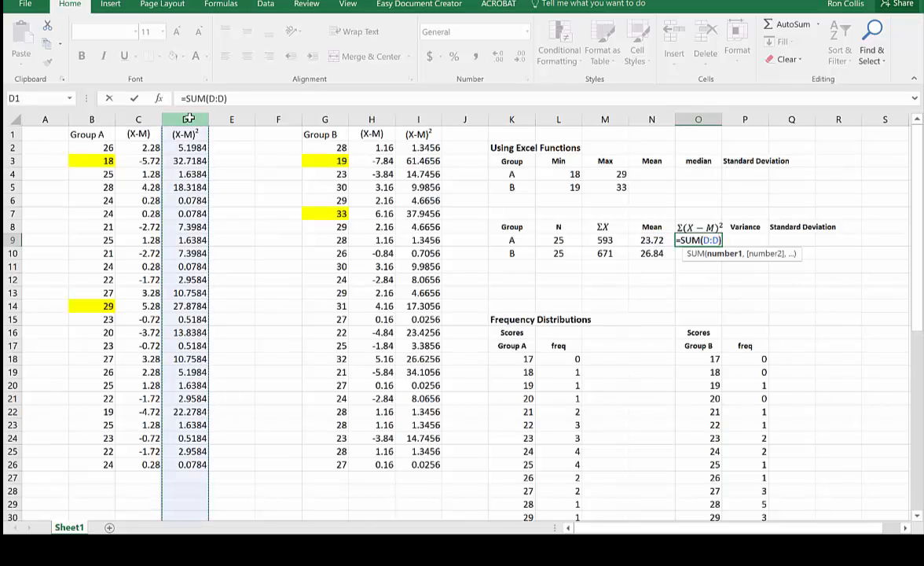
pyautogui.press('Return')
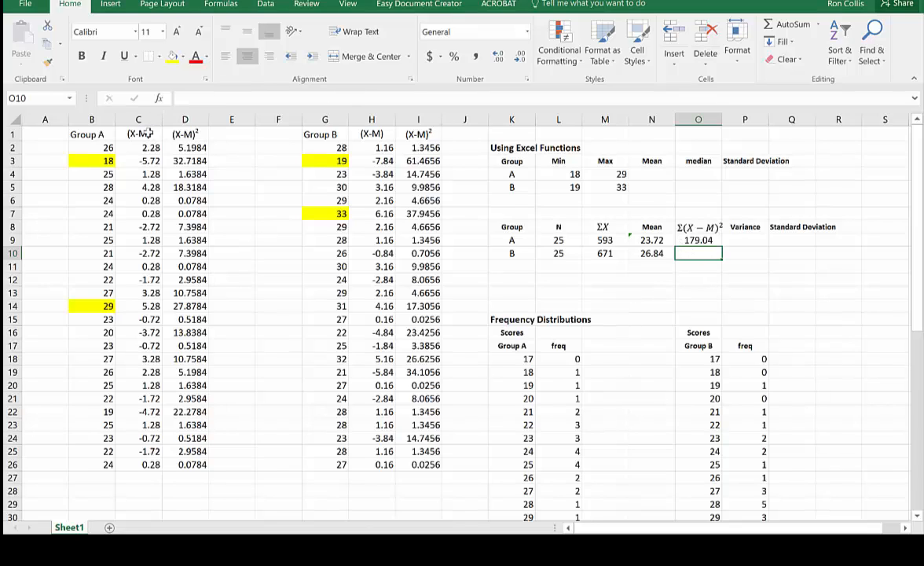
pyautogui.click(785, 25)
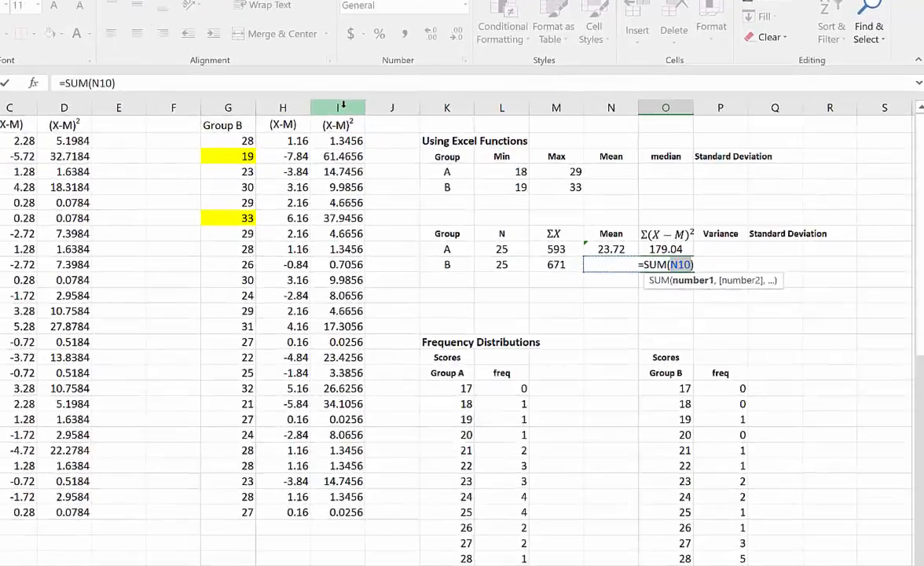
pyautogui.click(422, 117)
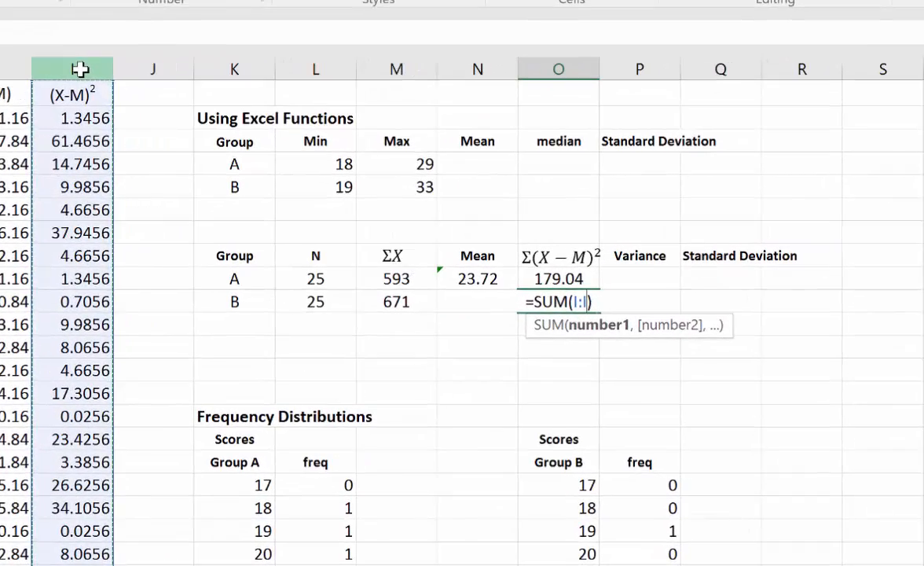
pyautogui.press('Return')
# - Calculate Group A's variance in P9 with the formula =O9/(L9-1)
pyautogui.click(649, 293)
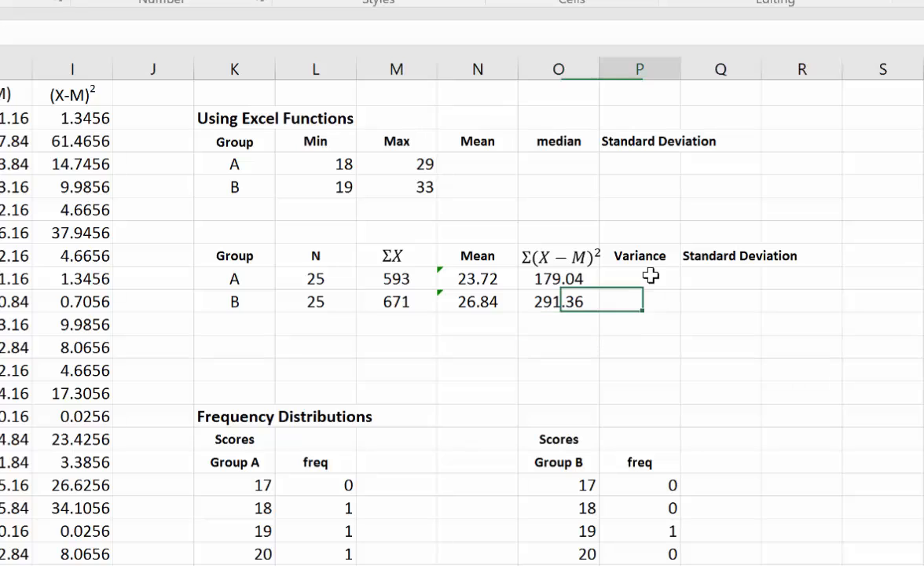
pyautogui.click(650, 277)
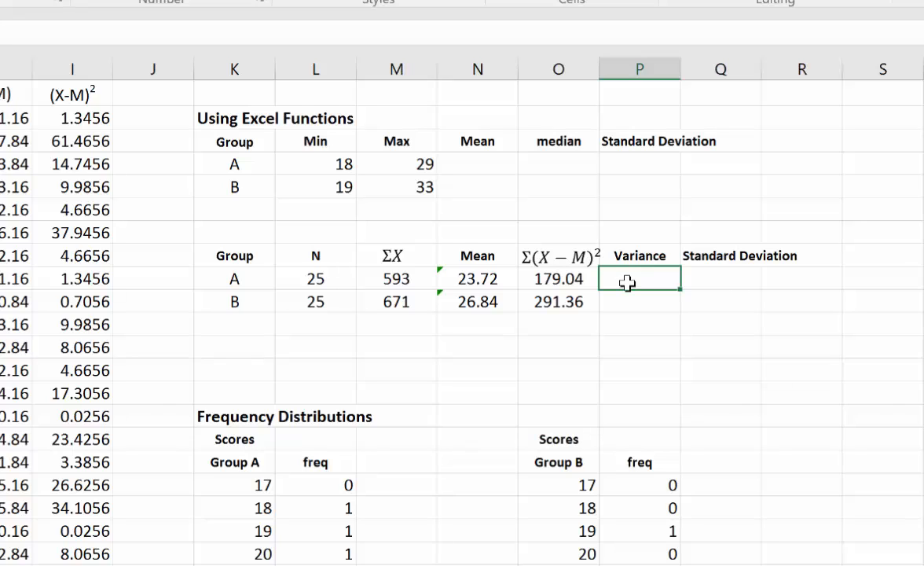
pyautogui.write('=')
pyautogui.click(557, 279)
pyautogui.click(550, 278)
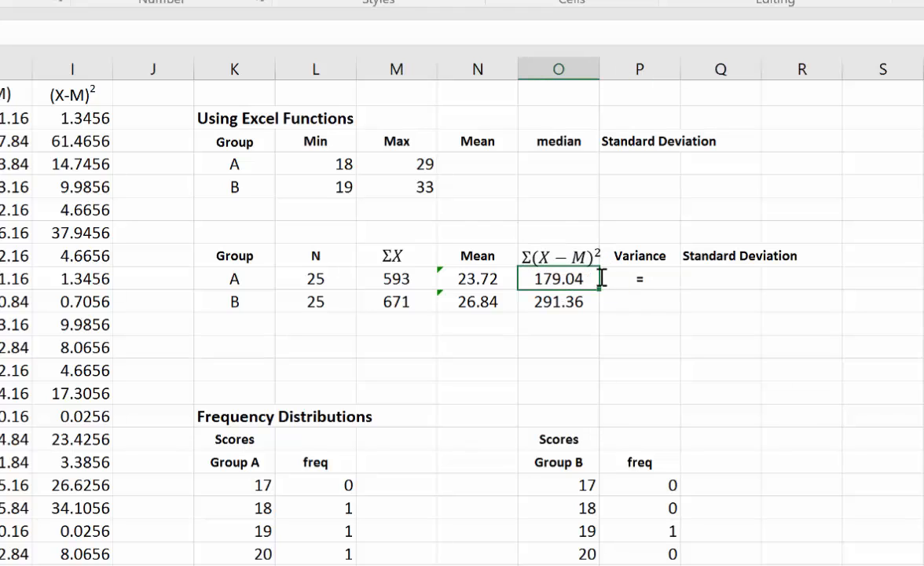
pyautogui.click(629, 281)
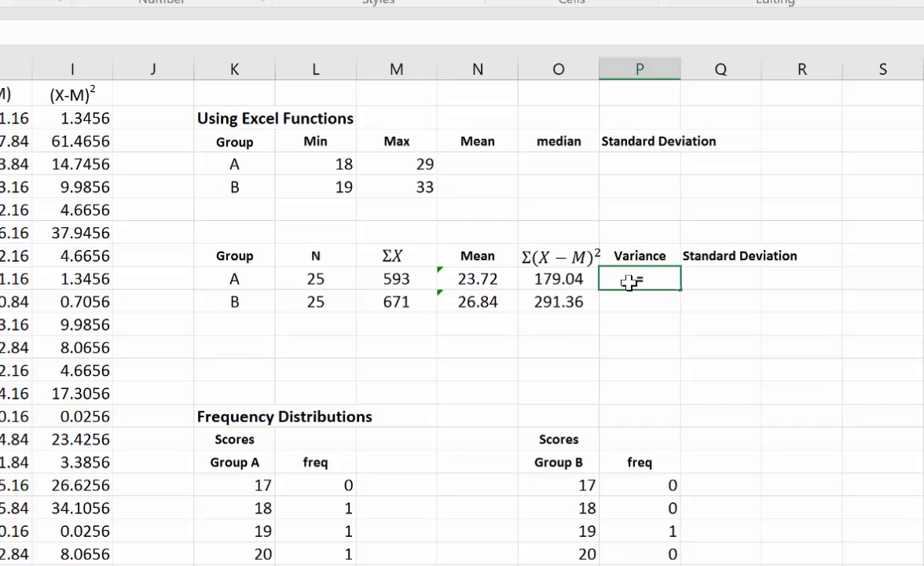
pyautogui.click(566, 279)
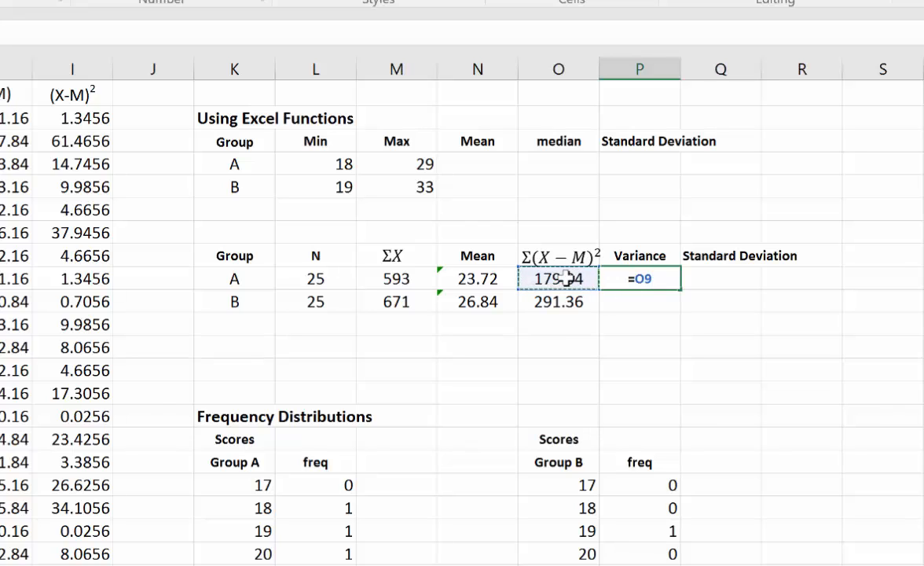
pyautogui.write('/')
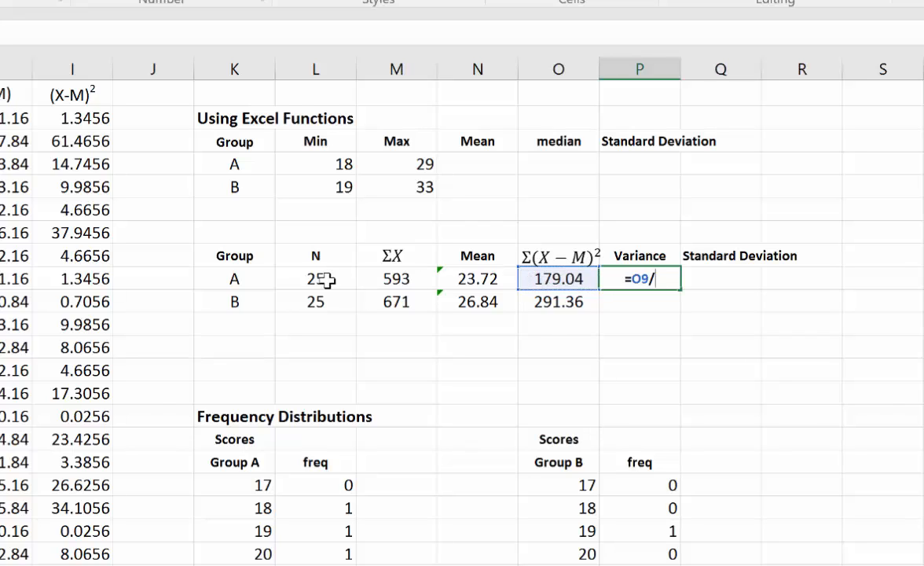
pyautogui.write('(')
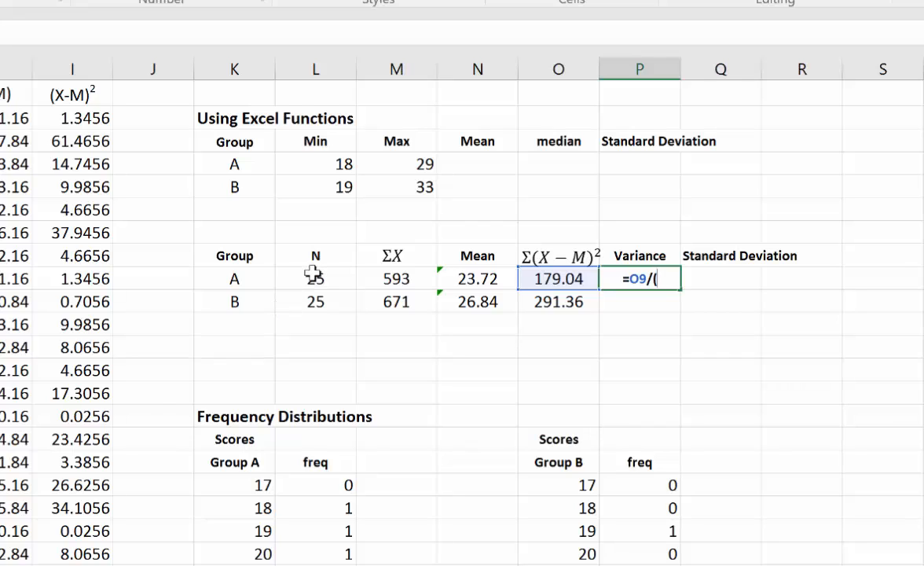
pyautogui.click(315, 277)
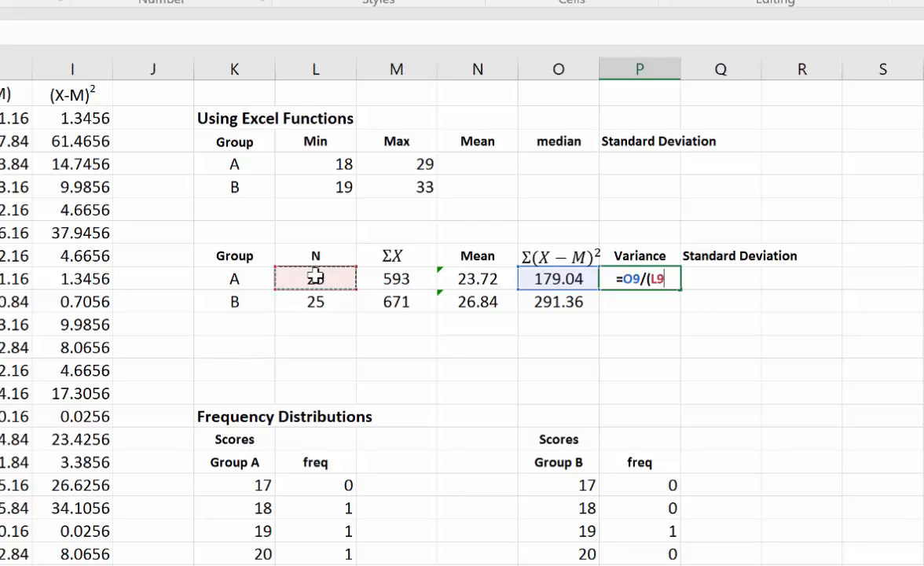
pyautogui.write('-')
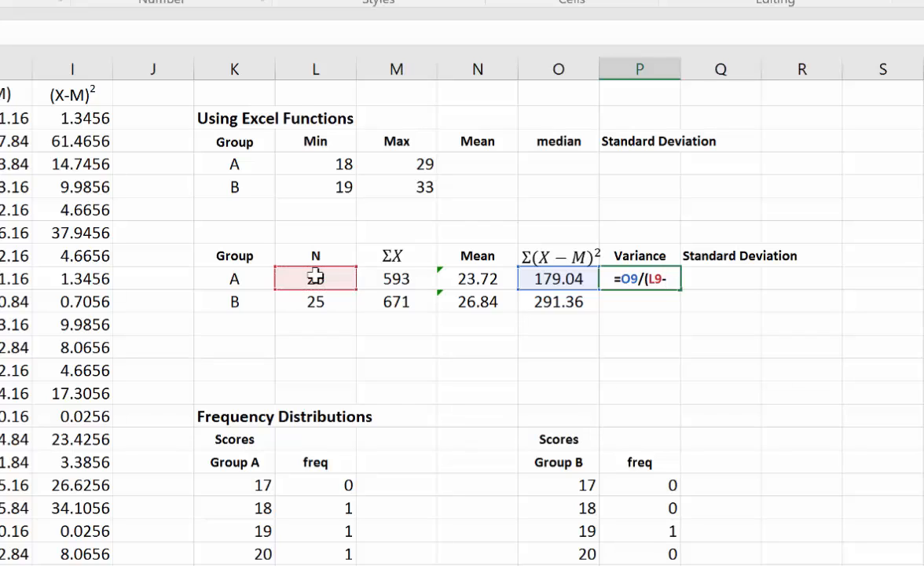
pyautogui.write('1)')
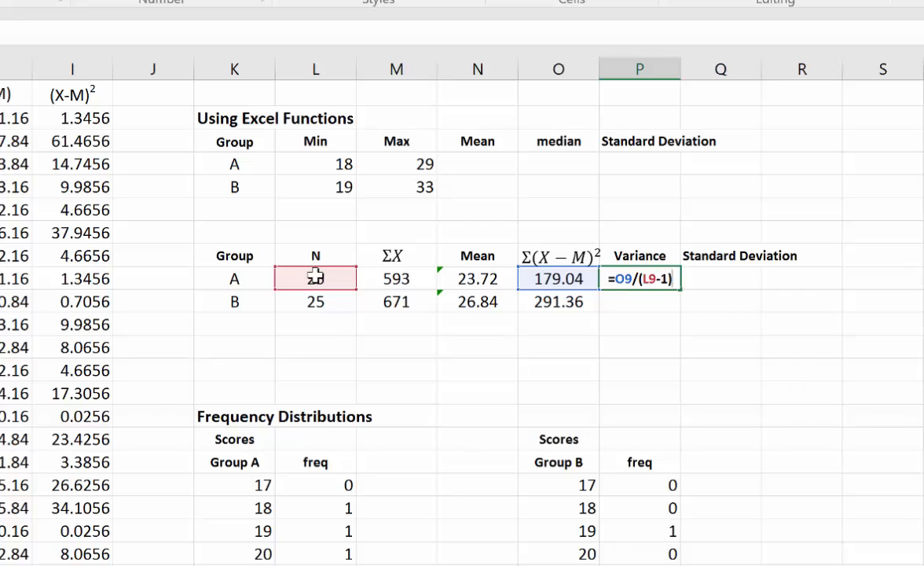
pyautogui.press('Return')
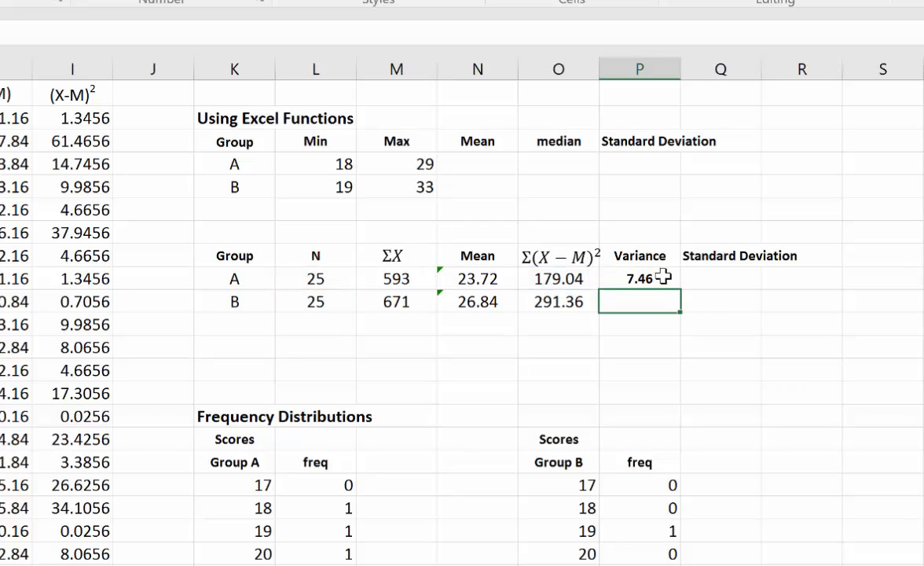
# - Fill the variance formula from P9 down to P10 for Group B
pyautogui.click(663, 278)
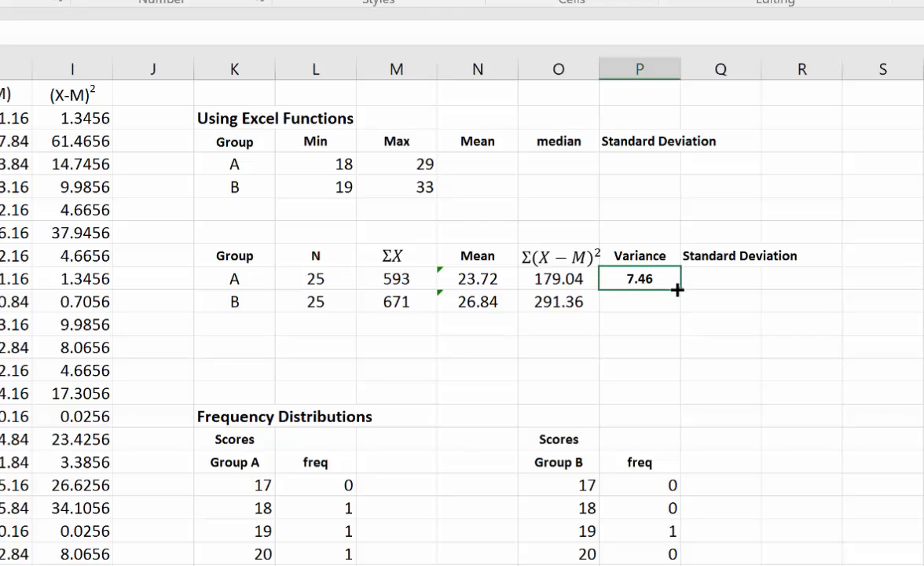
pyautogui.moveTo(677, 290); pyautogui.dragTo(683, 307)
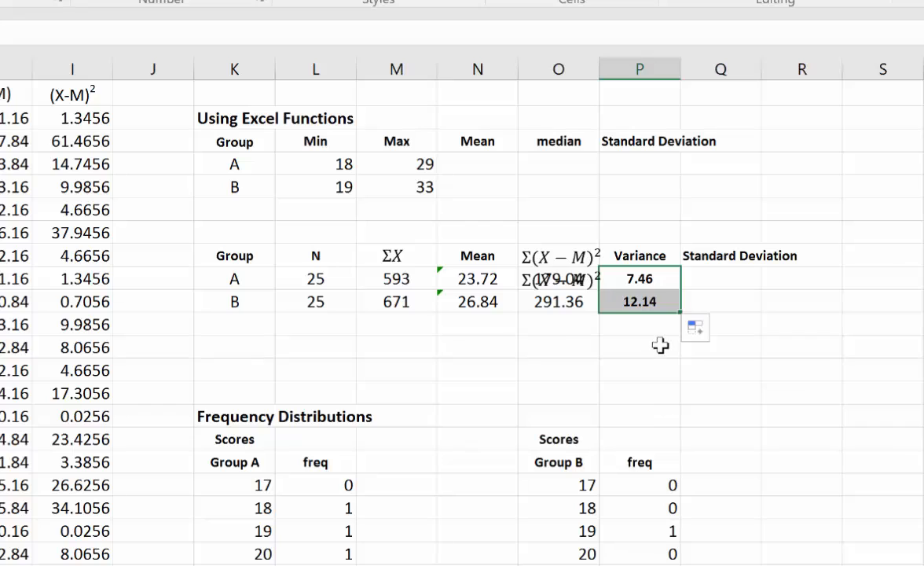
pyautogui.click(660, 346)
# - Calculate Group A's standard deviation in Q9 as the square root of its variance with =SQRT(P9)
pyautogui.click(721, 275)
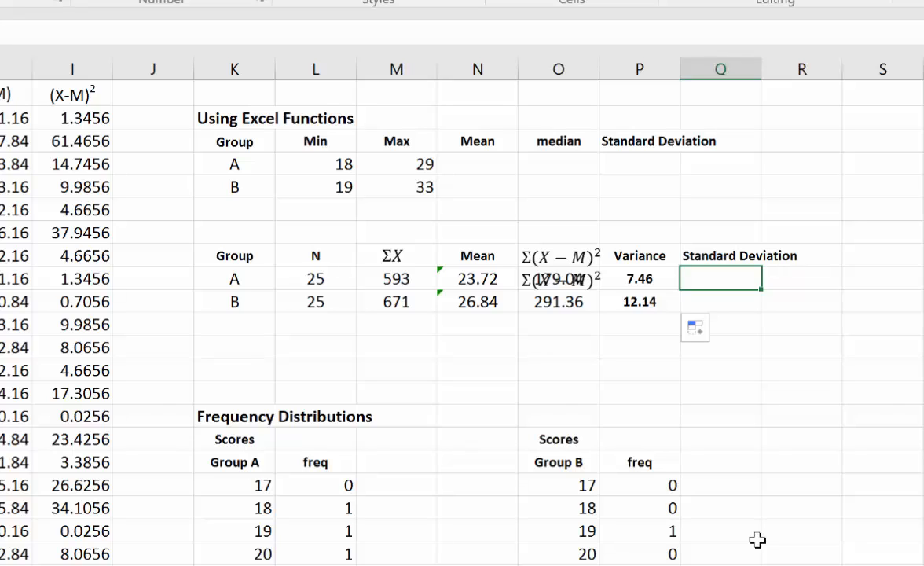
pyautogui.write('=')
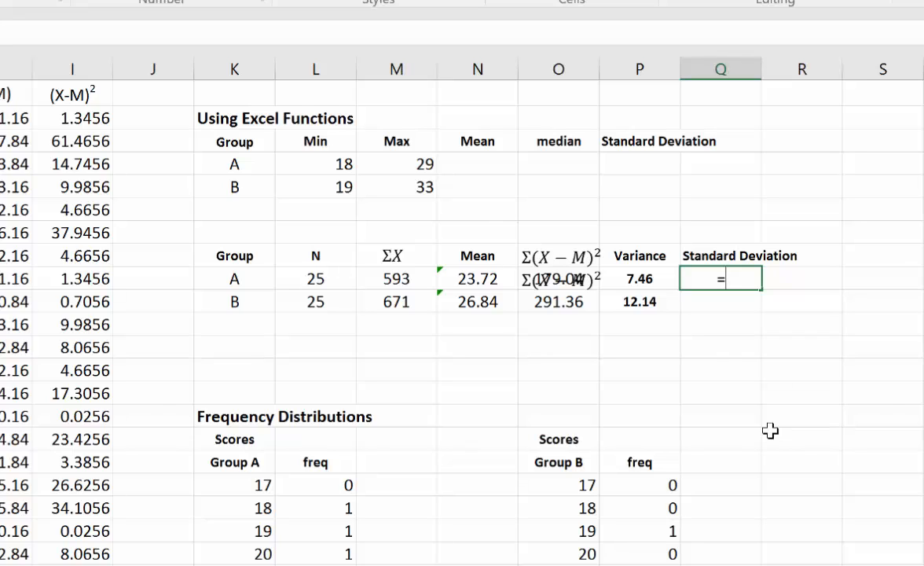
pyautogui.write('sqrt')
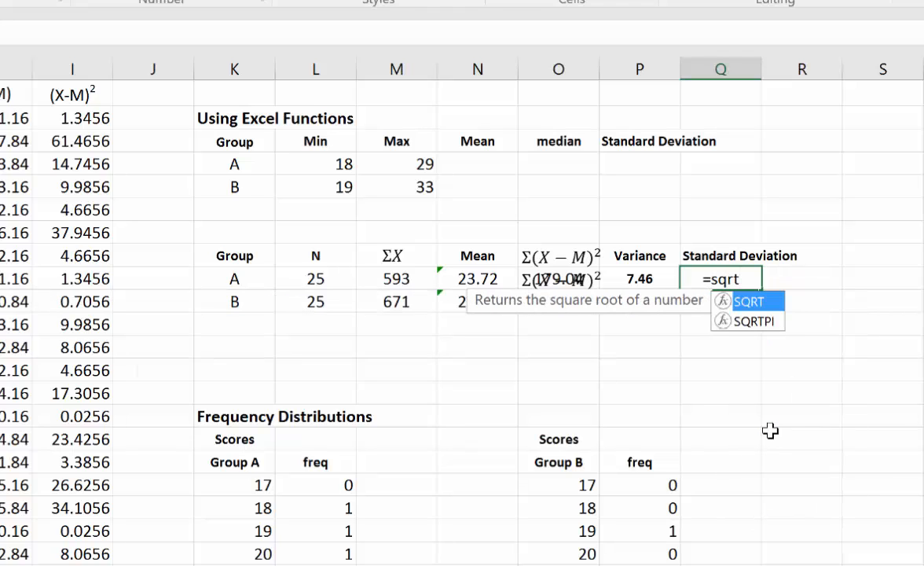
pyautogui.write('(')
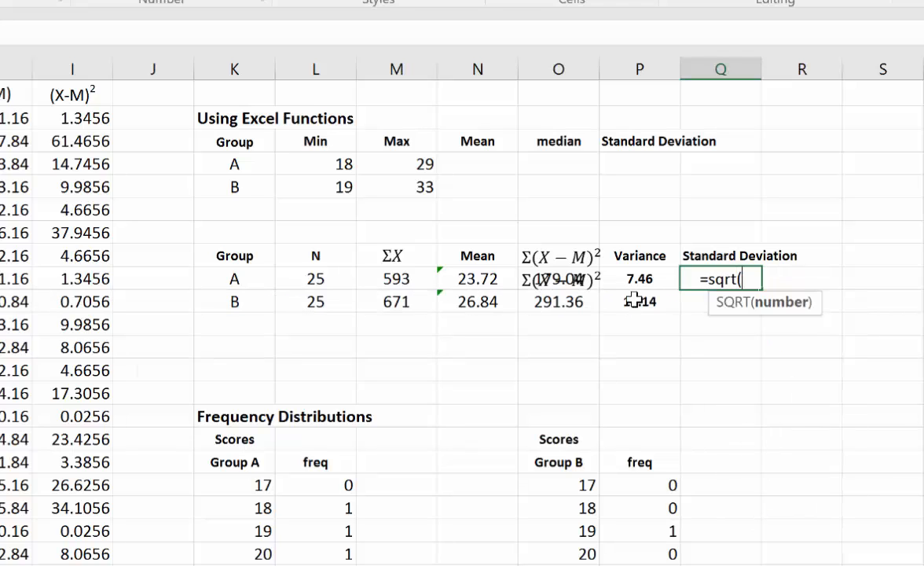
pyautogui.click(639, 278)
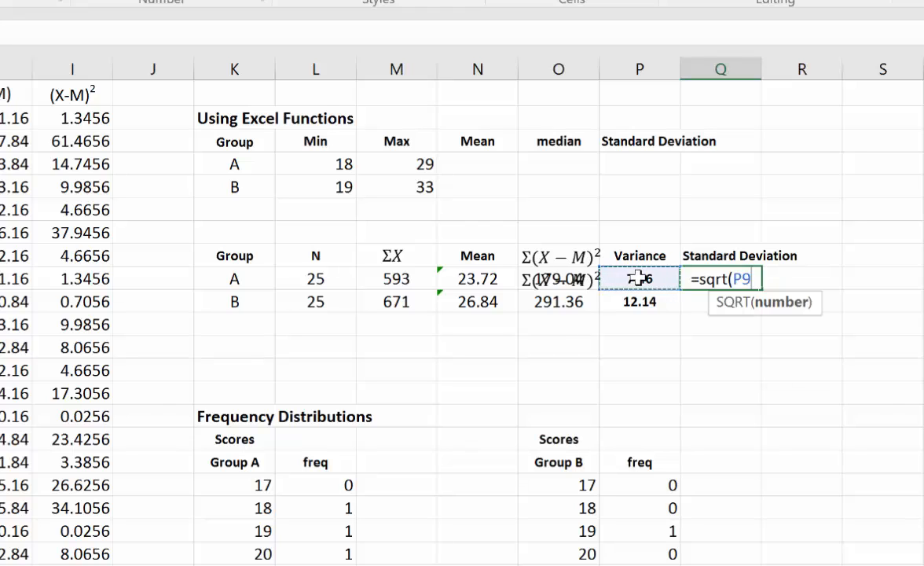
pyautogui.write(')')
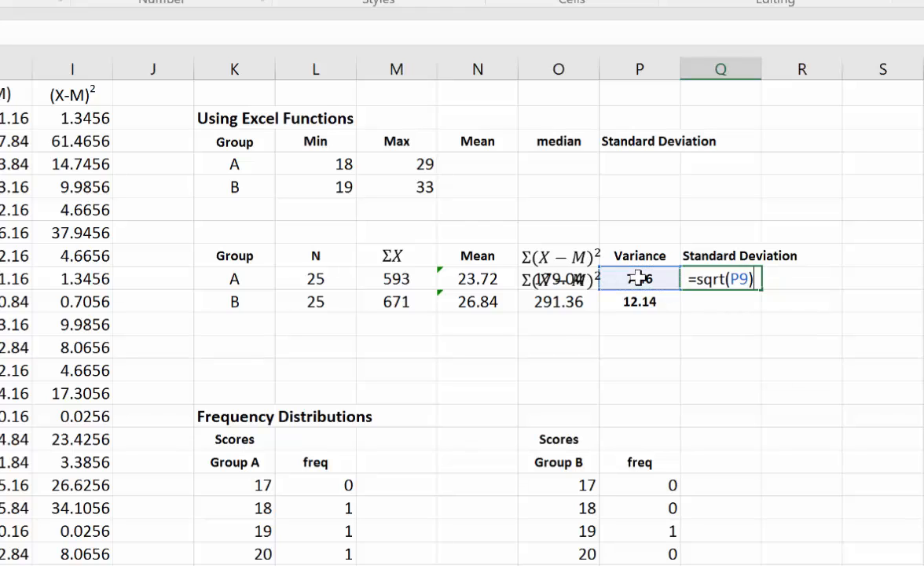
pyautogui.press('Return')
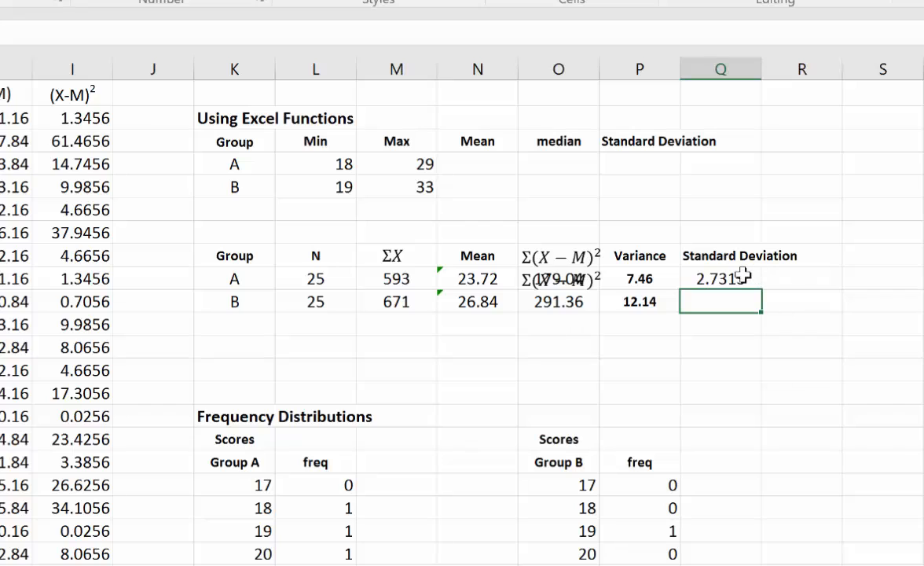
# - Fill the standard deviation formula from Q9 down to Q10 for Group B
pyautogui.click(742, 278)
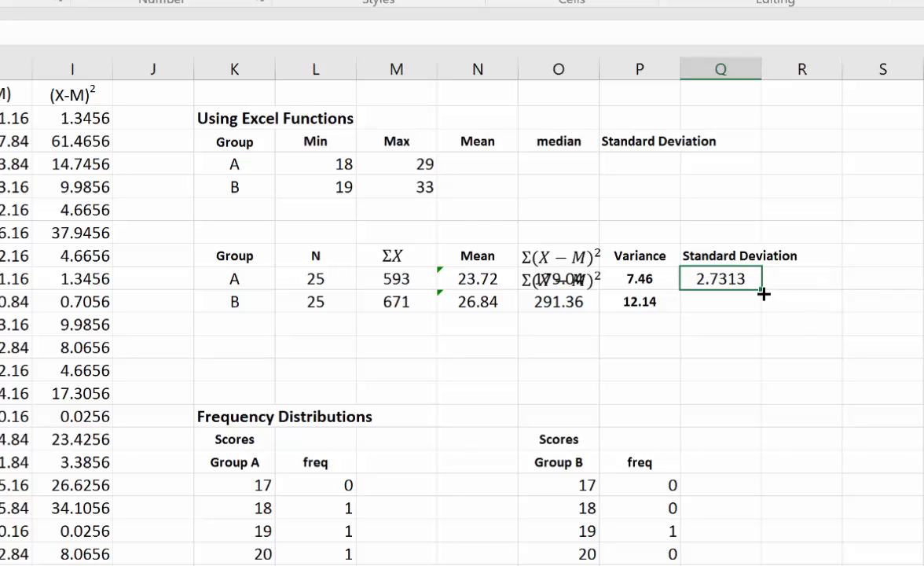
pyautogui.moveTo(763, 293); pyautogui.dragTo(766, 313)
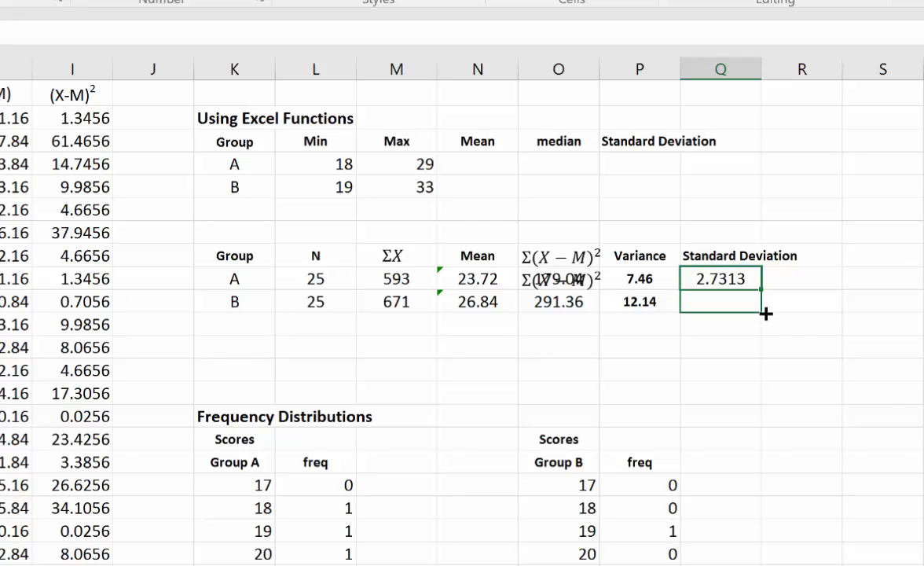
pyautogui.moveTo(765, 313); pyautogui.dragTo(766, 313)
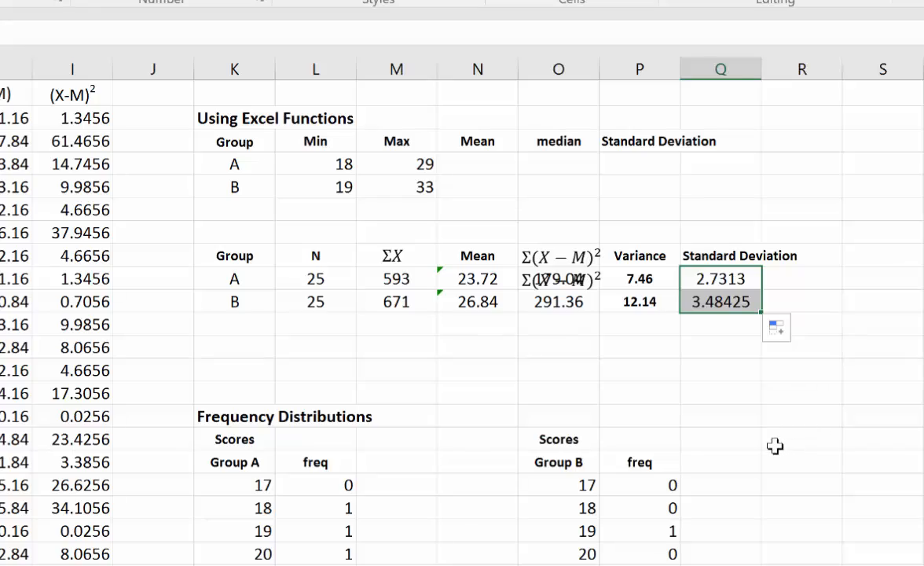
pyautogui.click(771, 439)
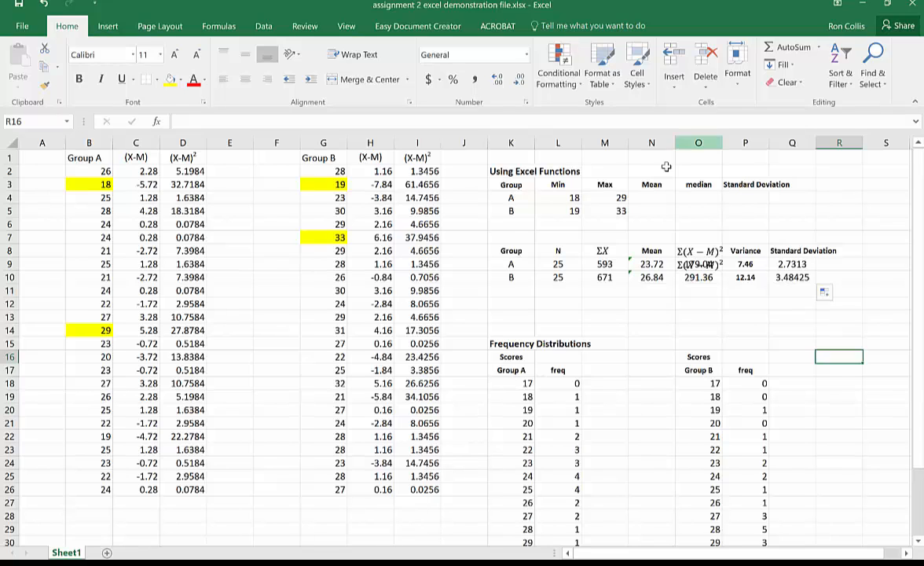
# - Calculate Group A's mean in N4 of the Using Excel Functions table with =AVERAGE(B:B)
pyautogui.click(651, 197)
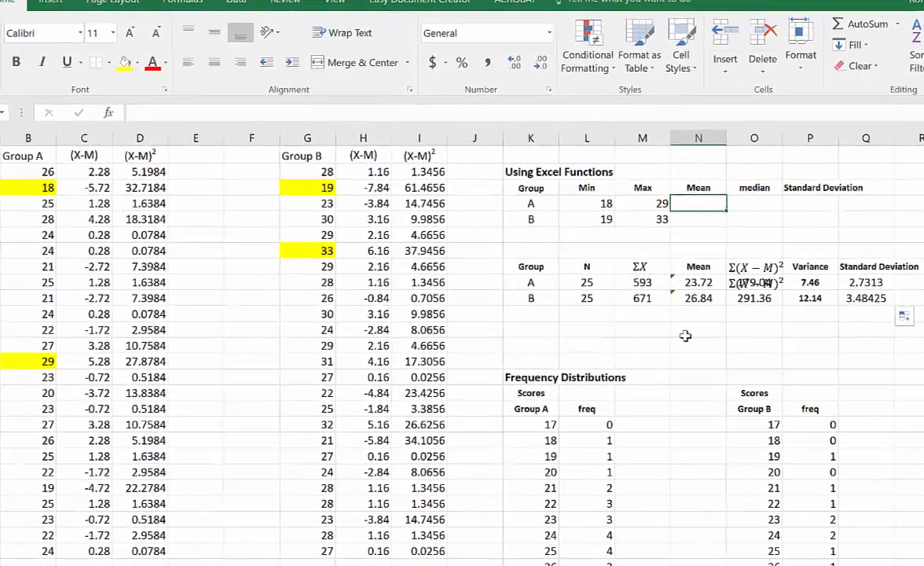
pyautogui.write('=')
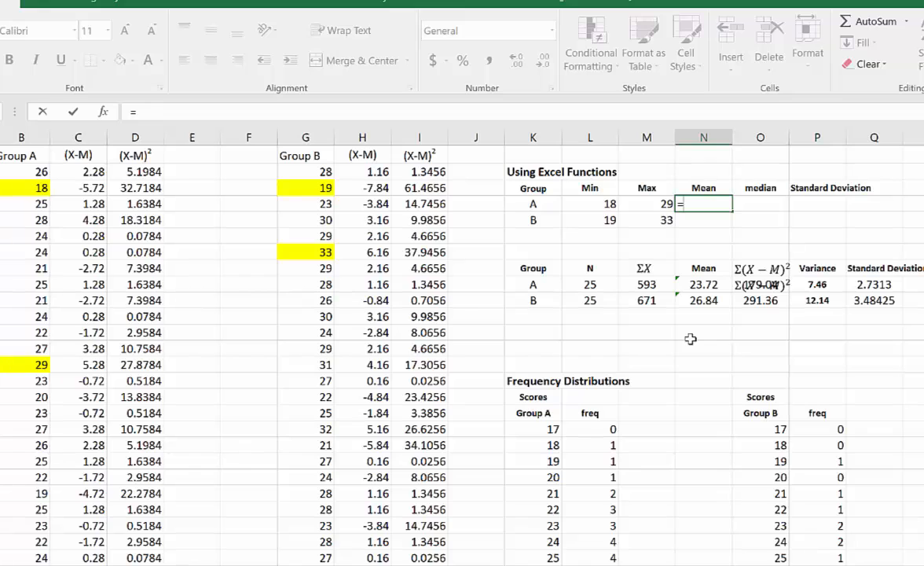
pyautogui.write('a')
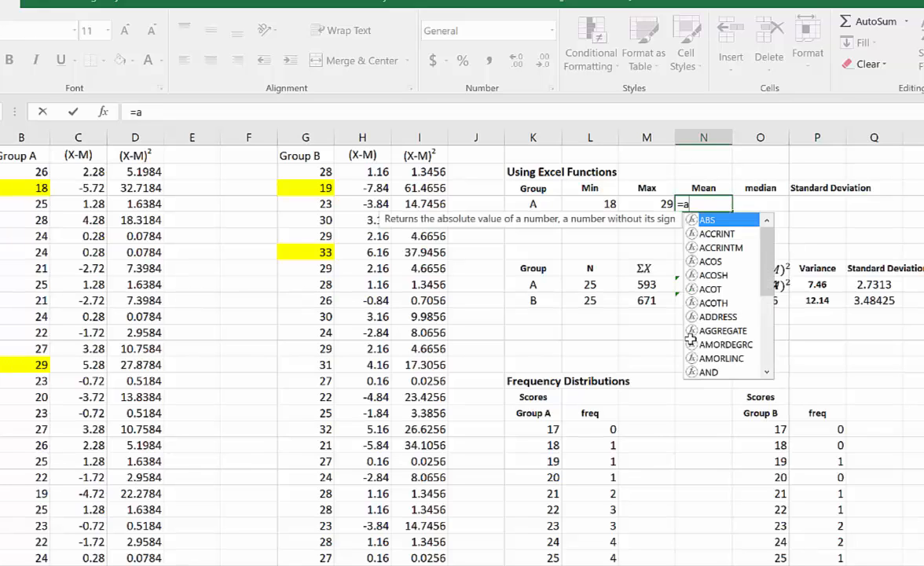
pyautogui.write('verage')
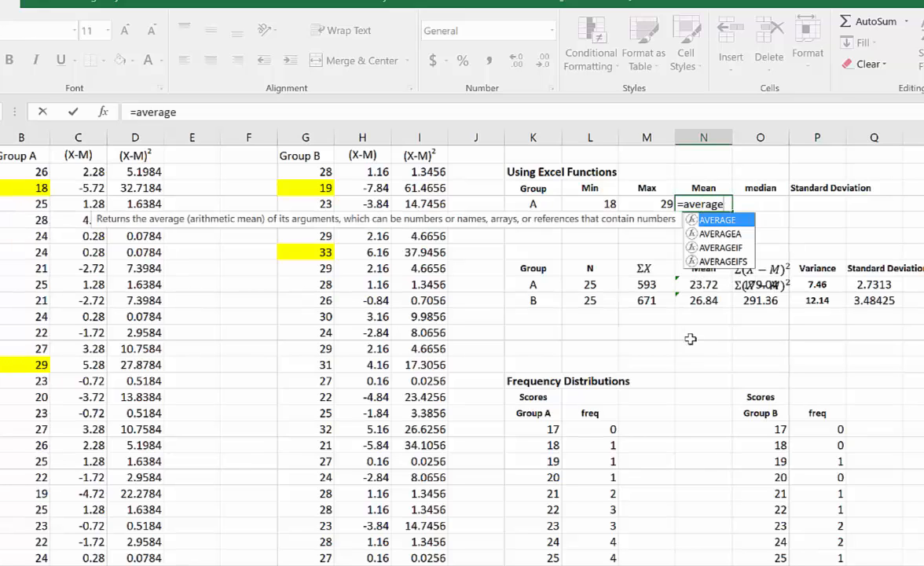
pyautogui.write('(')
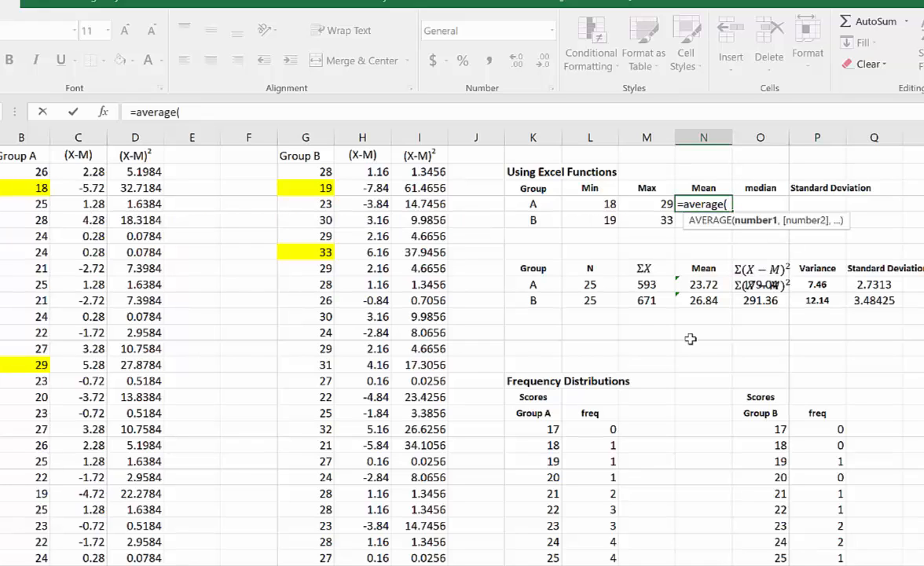
pyautogui.click(26, 133)
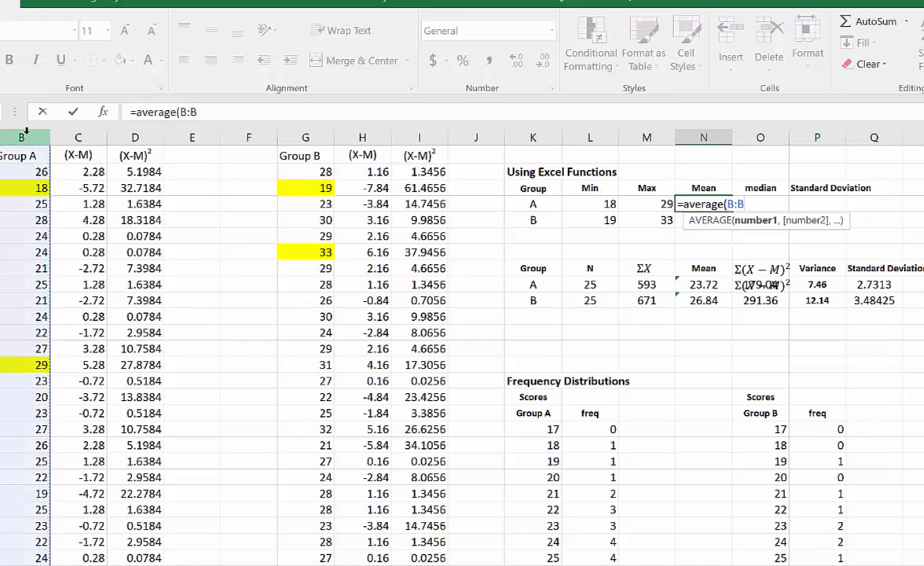
pyautogui.write(')')
pyautogui.press('Return')
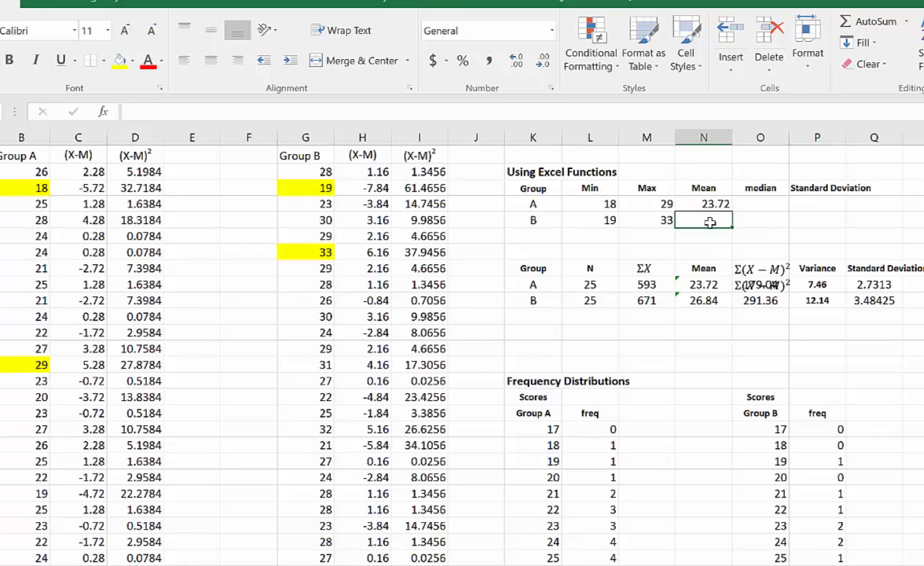
# - Calculate Group B's mean in N5 of the Using Excel Functions table with =AVERAGE(G:G)
pyautogui.write('=')
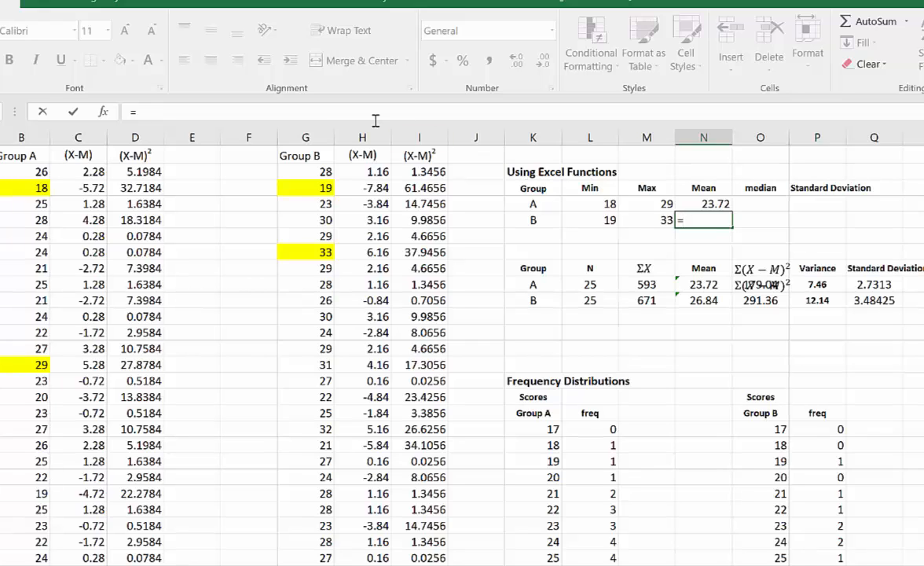
pyautogui.write('aver')
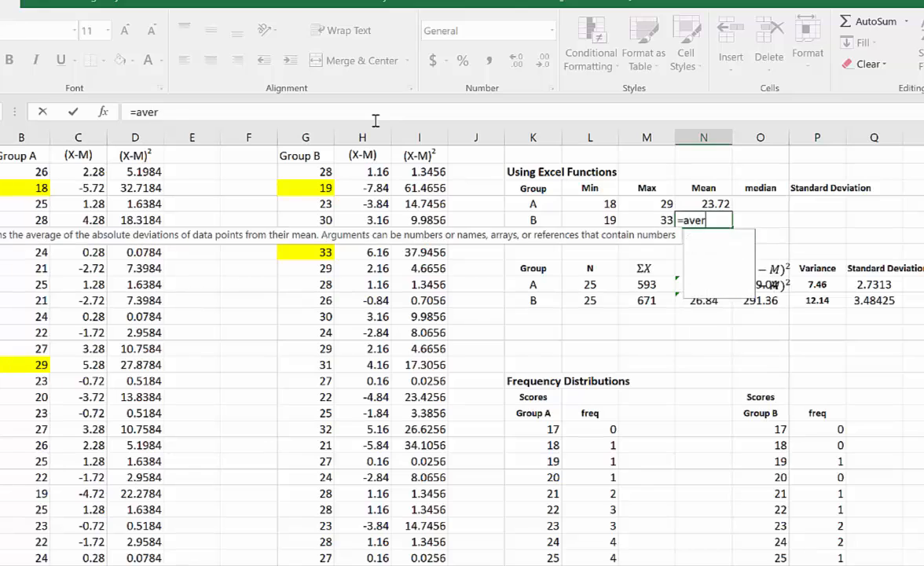
pyautogui.write('age(')
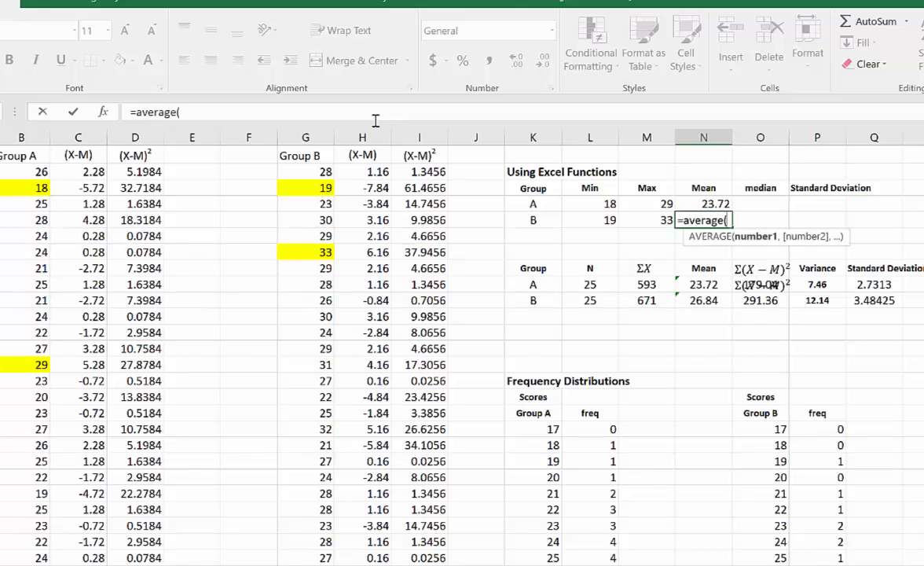
pyautogui.click(305, 134)
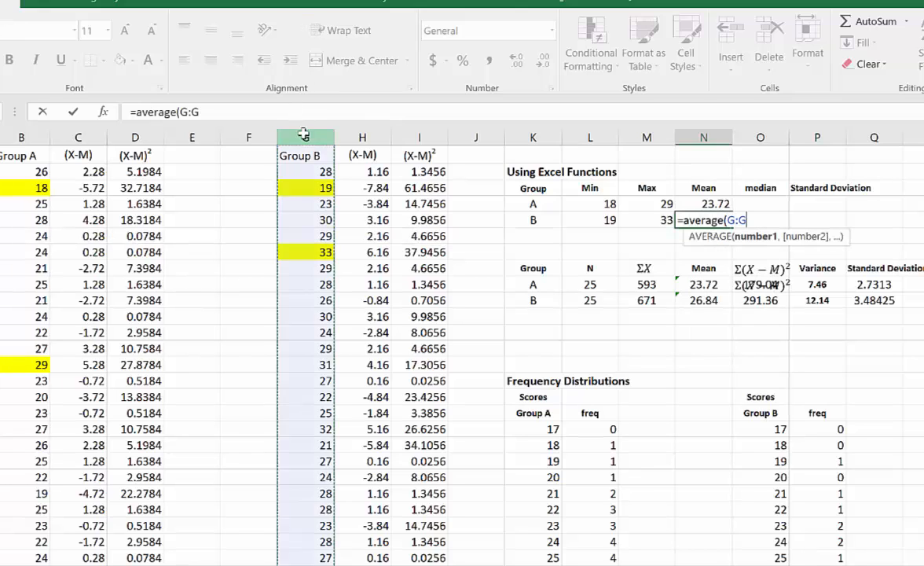
pyautogui.write(')')
pyautogui.press('Return')
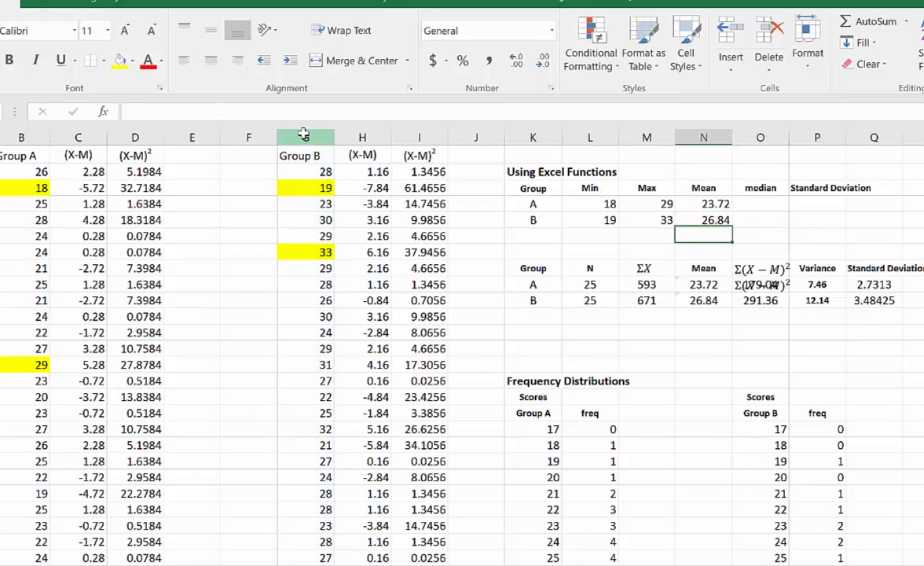
# - Calculate Group A's median in O4 with the formula =MEDIAN(B:B)
pyautogui.click(764, 205)
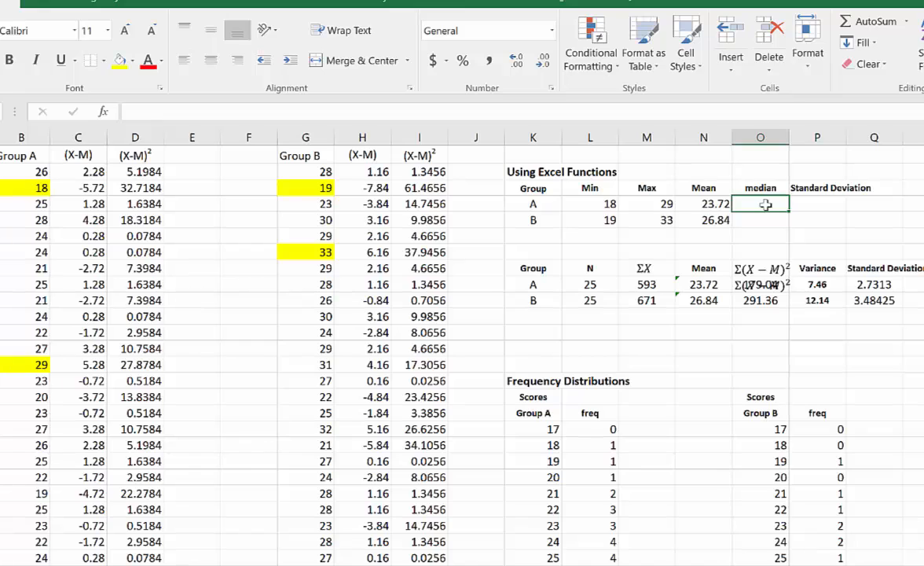
pyautogui.write('=')
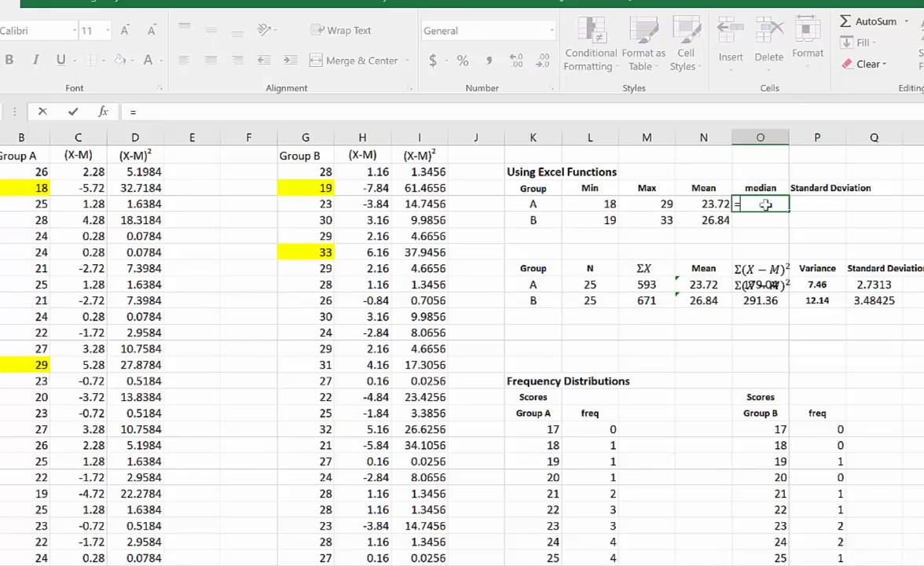
pyautogui.write('medi')
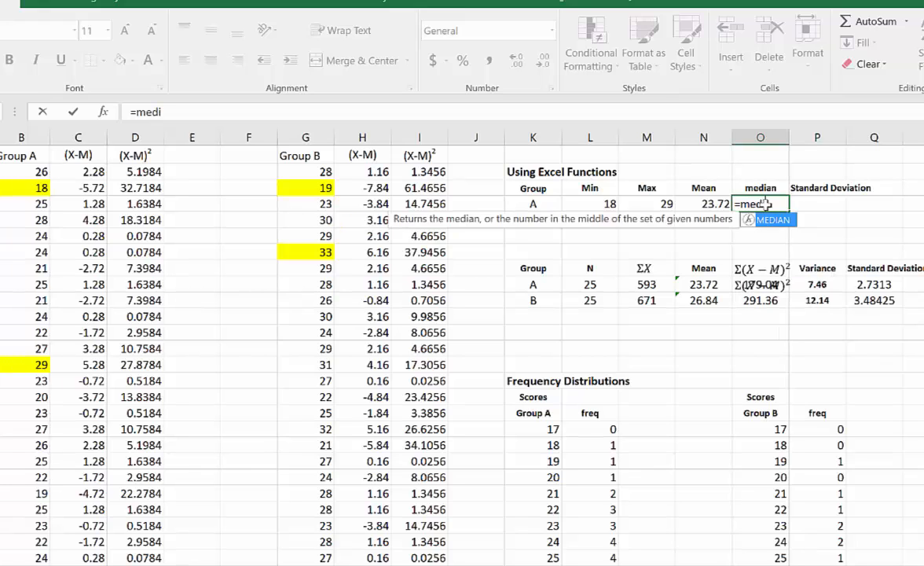
pyautogui.write('an(')
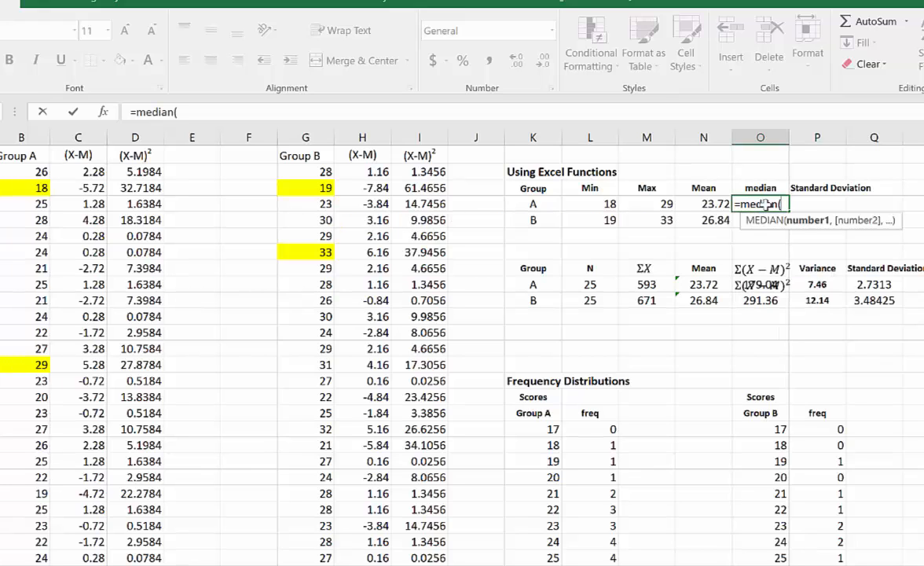
pyautogui.click(29, 137)
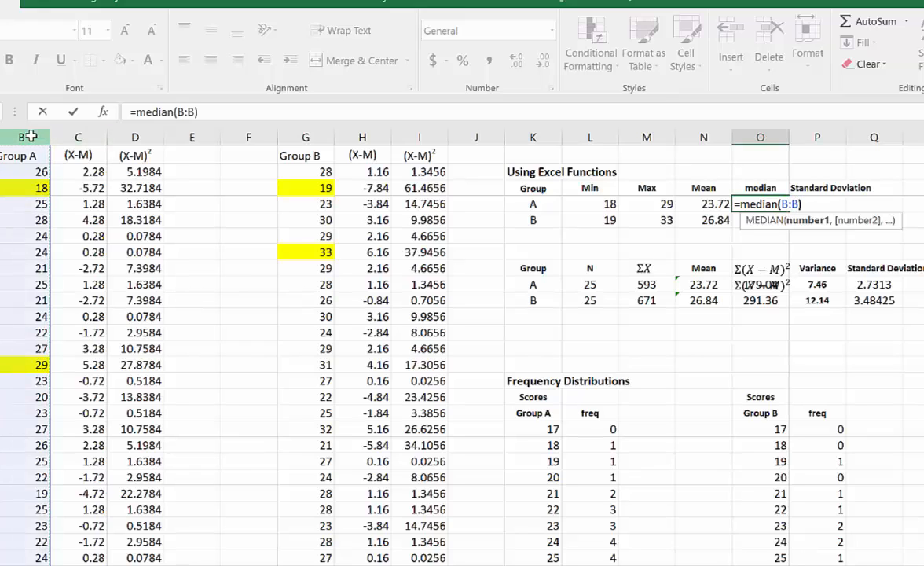
pyautogui.write(')')
pyautogui.press('Return')
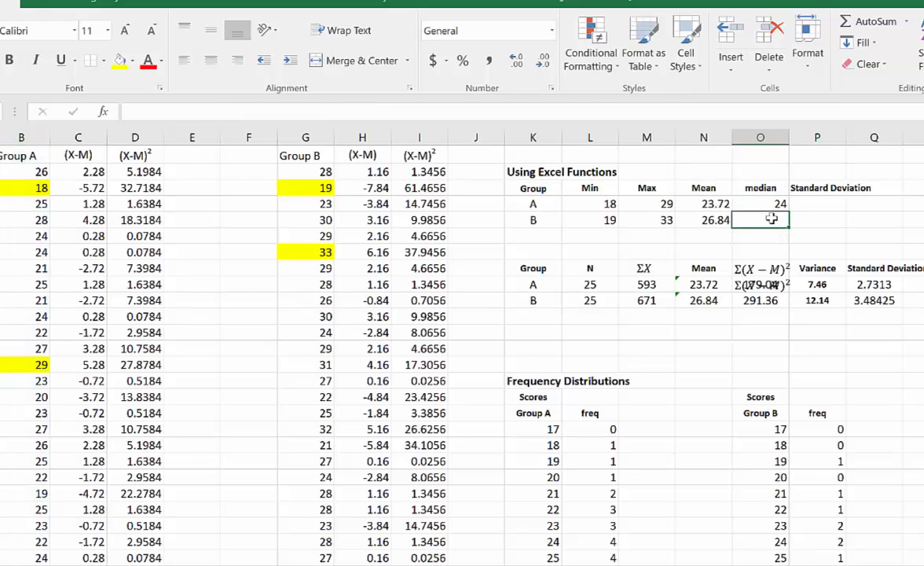
# - Calculate Group B's median in O5 with the formula =MEDIAN(G:G)
pyautogui.write('=')
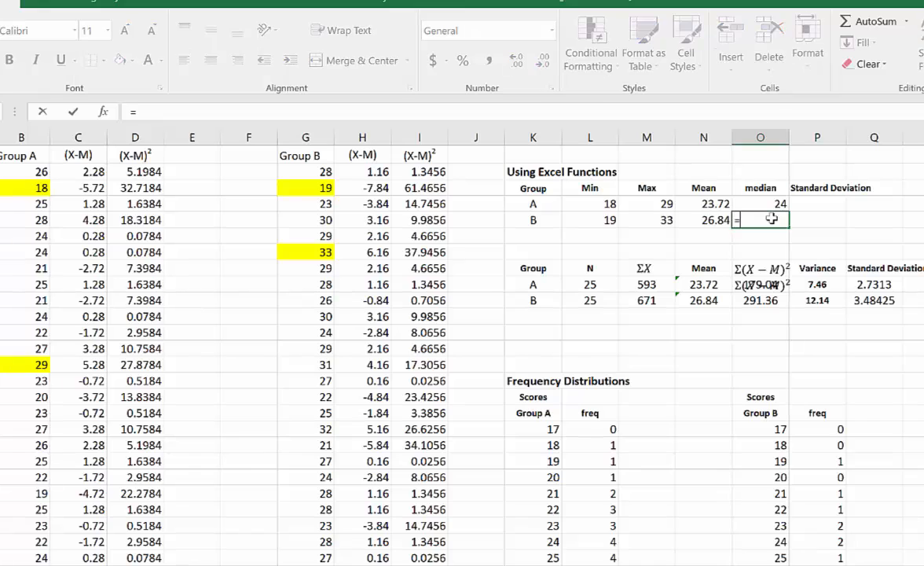
pyautogui.write('median(')
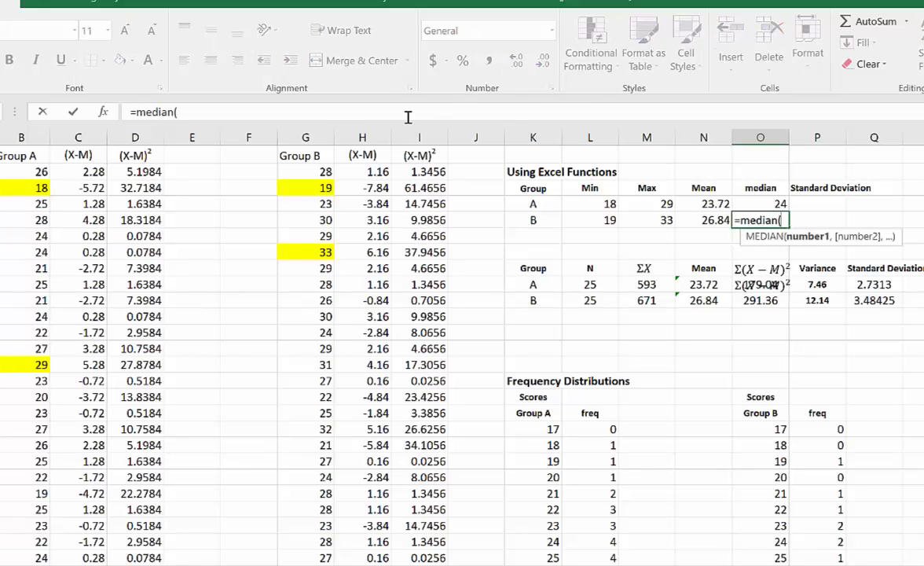
pyautogui.click(306, 137)
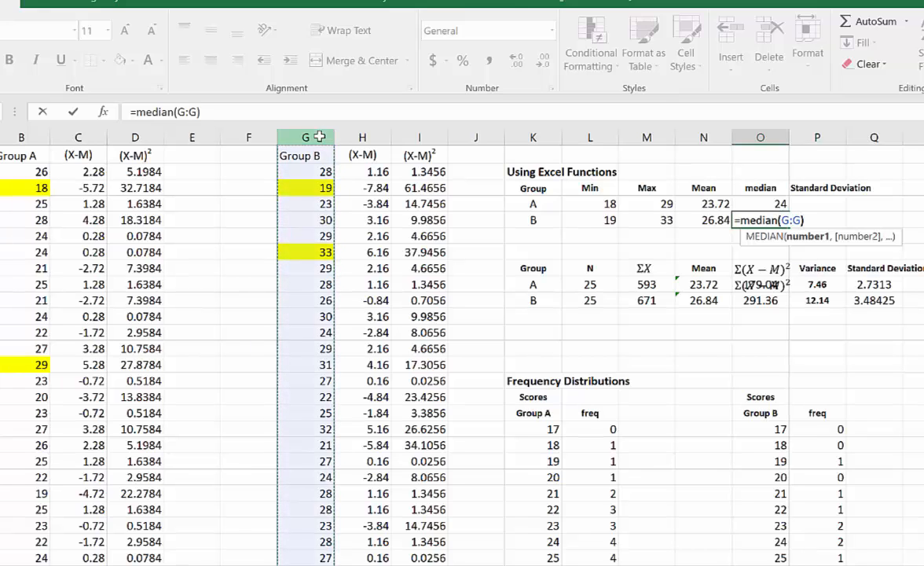
pyautogui.write(')')
pyautogui.press('Return')
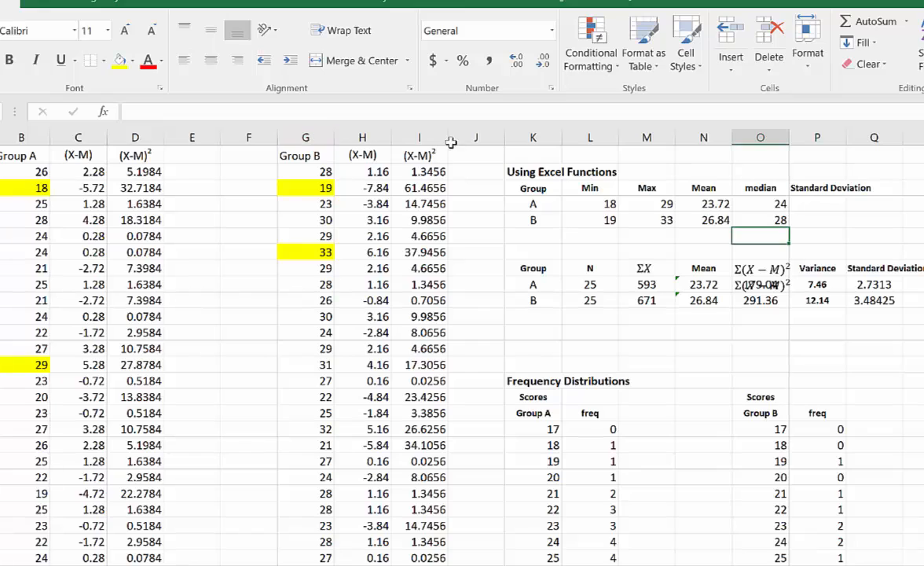
# - Calculate Group A's sample standard deviation in P4 with the formula =STDEV.S(B:B)
pyautogui.click(818, 202)
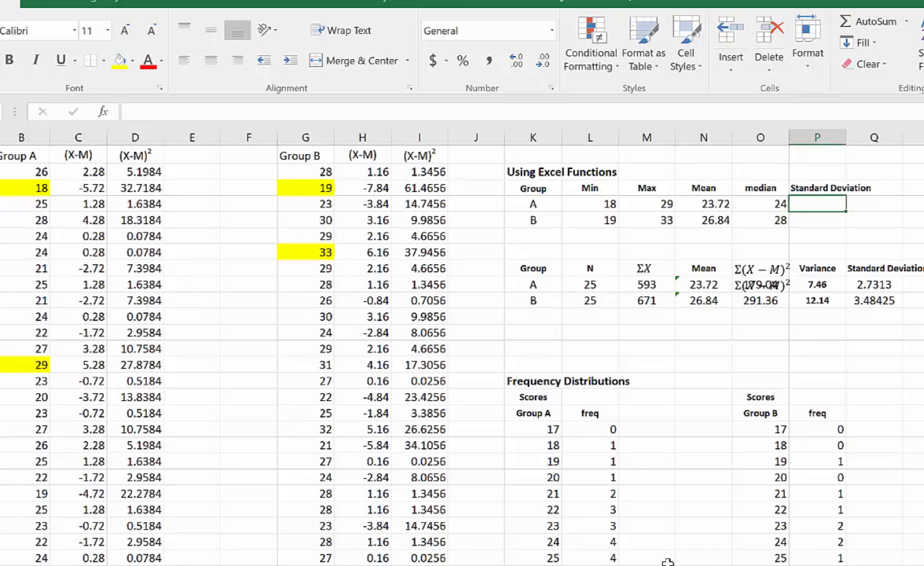
pyautogui.write('=')
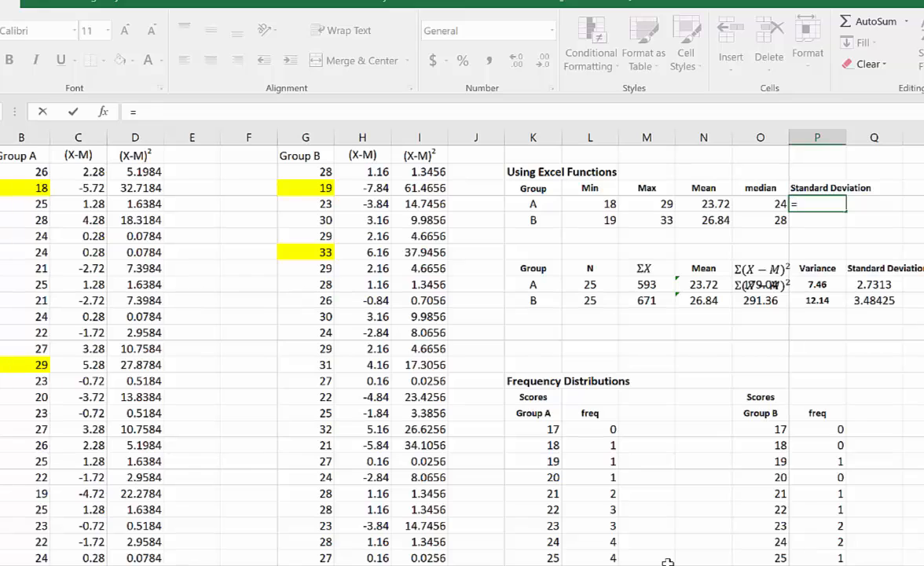
pyautogui.write('st')
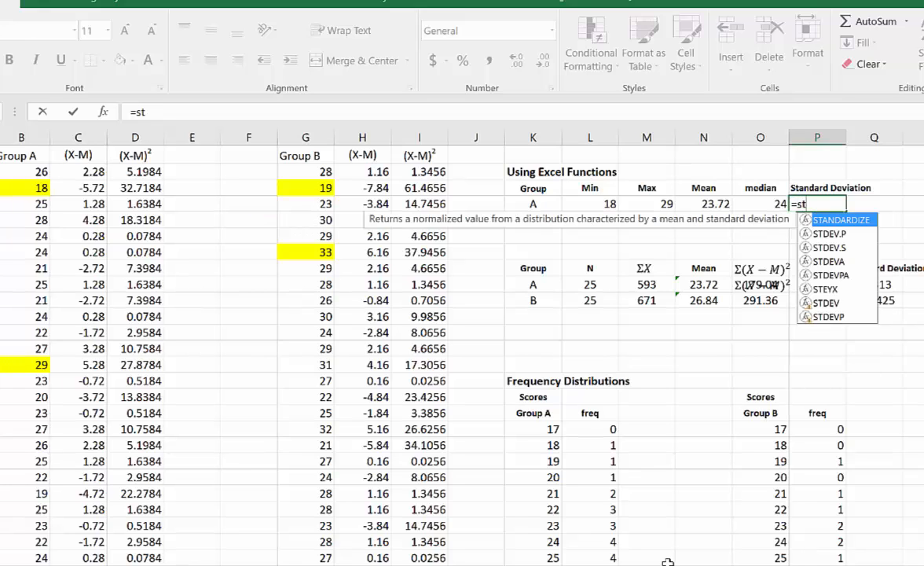
pyautogui.write('de')
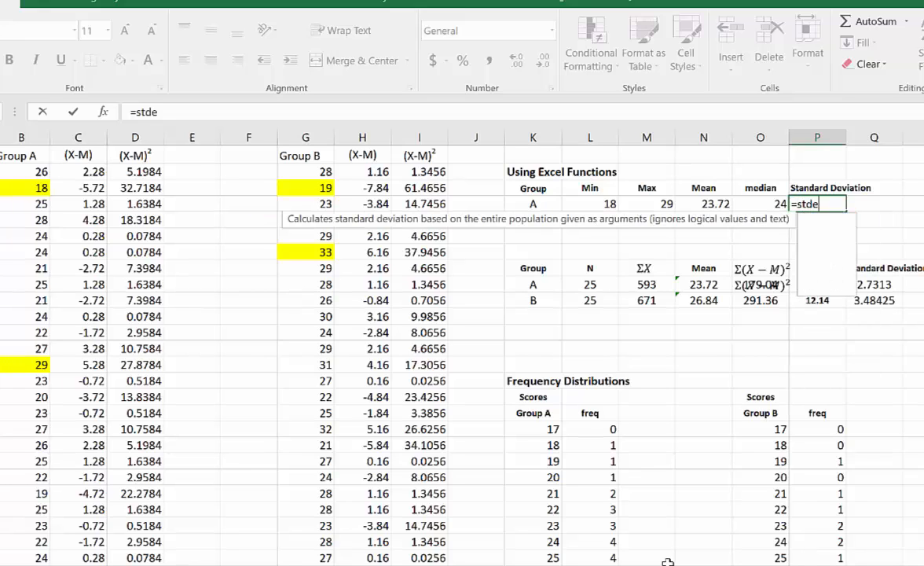
pyautogui.write('v.')
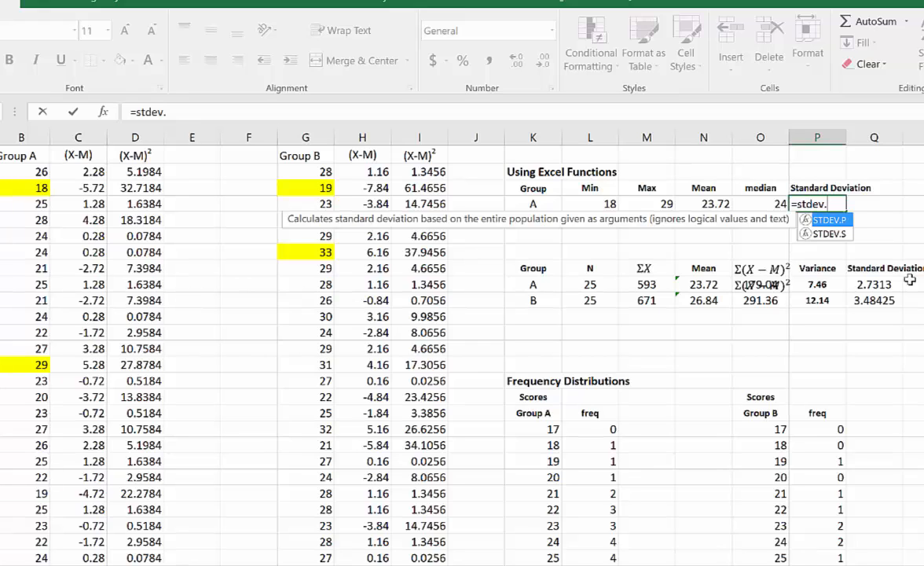
pyautogui.write('s')
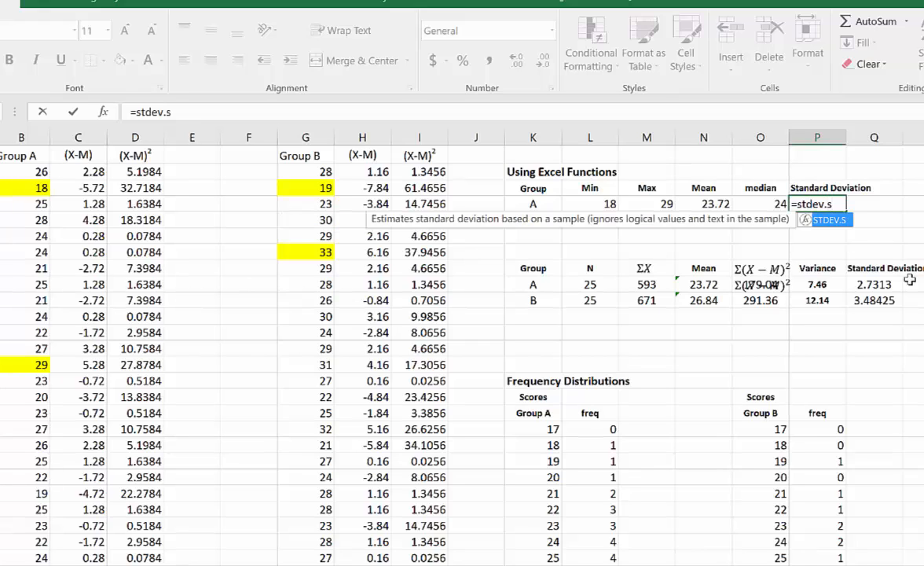
pyautogui.write('(')
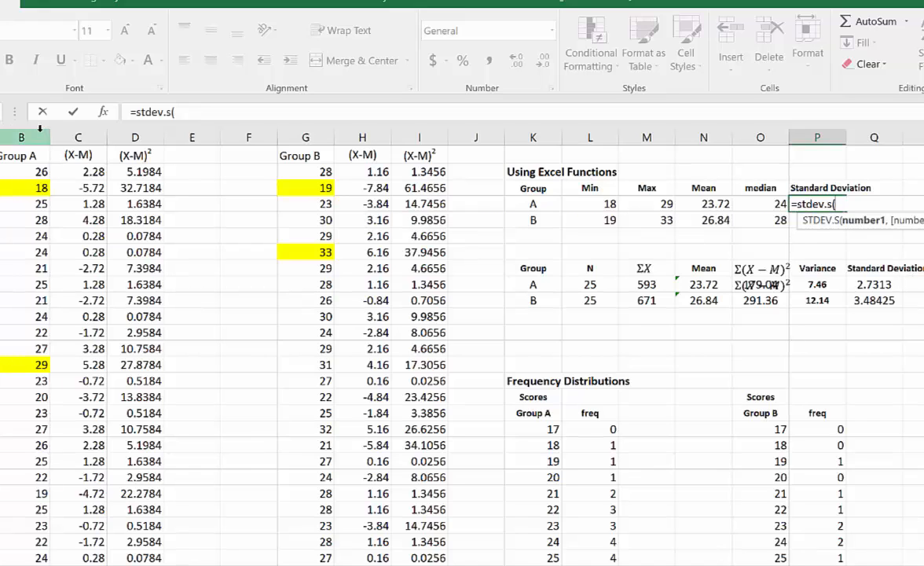
pyautogui.click(38, 136)
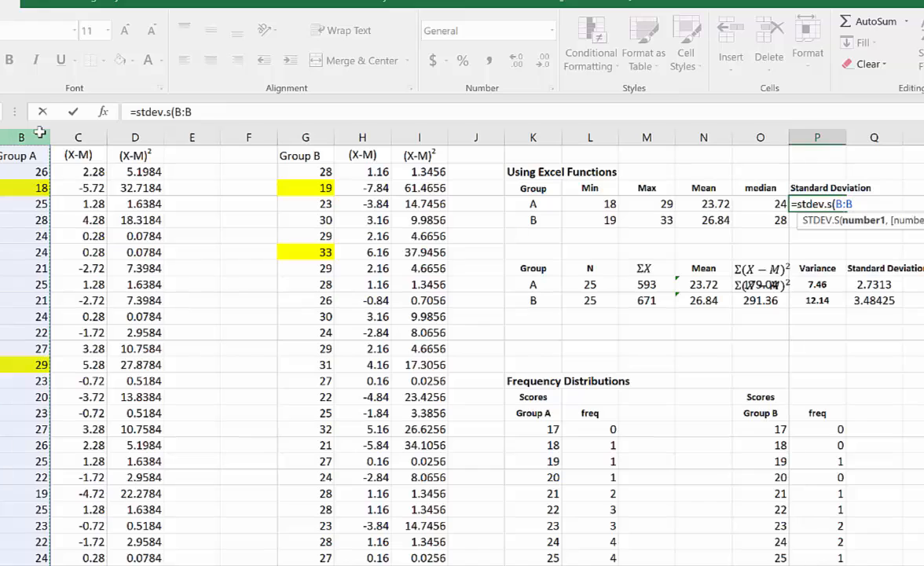
pyautogui.write(')')
pyautogui.press('Return')
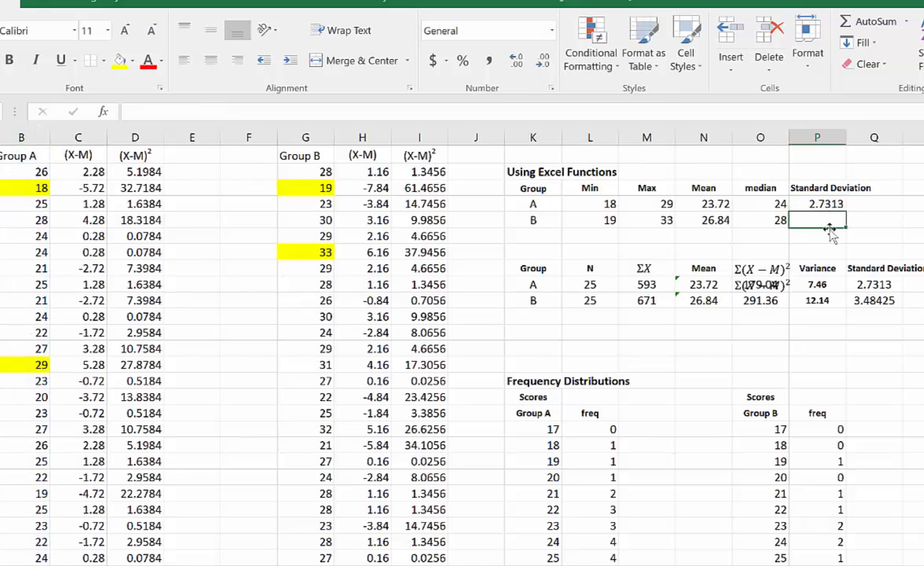
# - Calculate Group B's sample standard deviation in P5 with the formula =STDEV.S(G:G)
pyautogui.write('=')
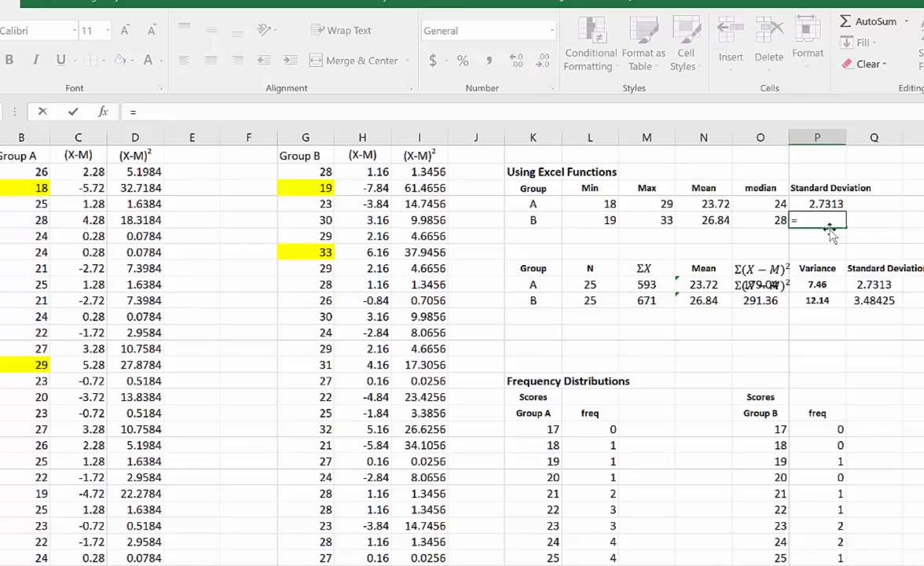
pyautogui.write('st')
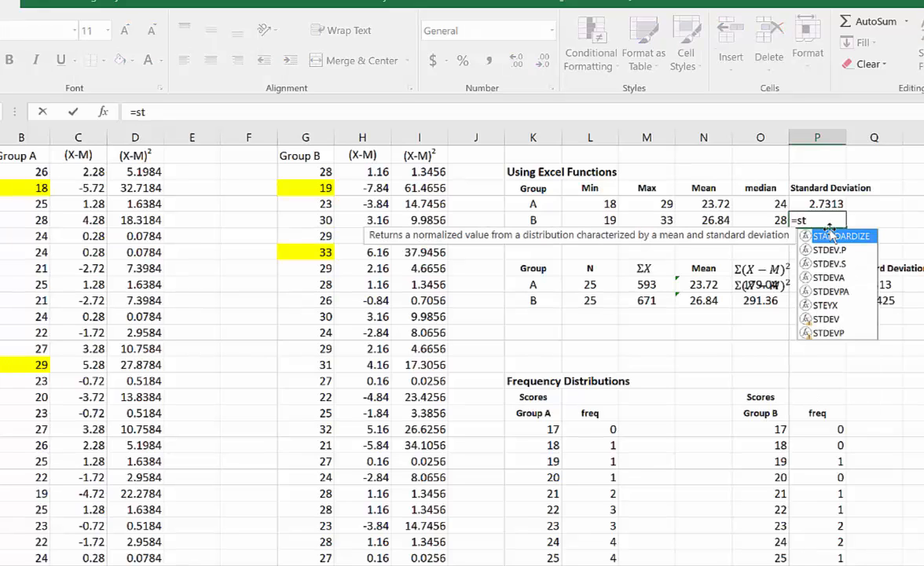
pyautogui.write('de')
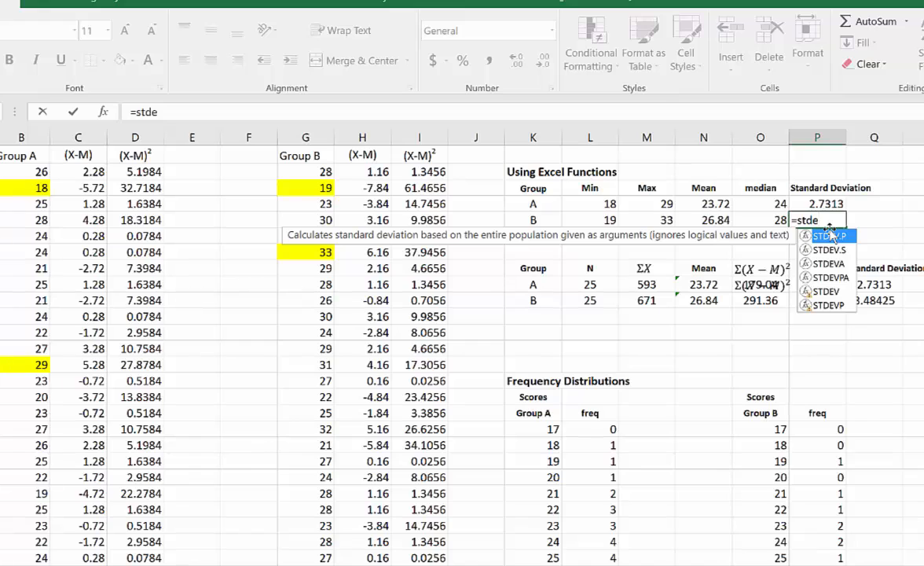
pyautogui.click(847, 250)
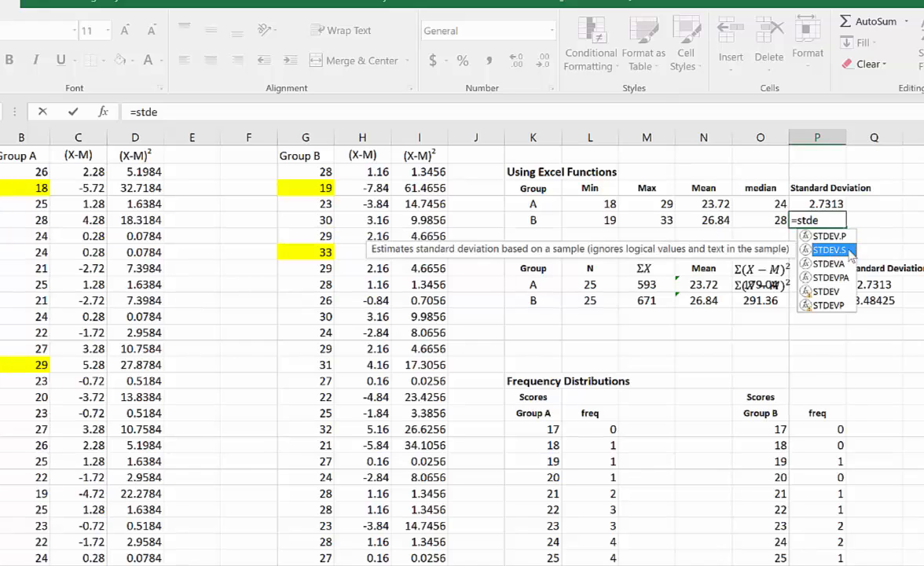
pyautogui.doubleClick(848, 250)
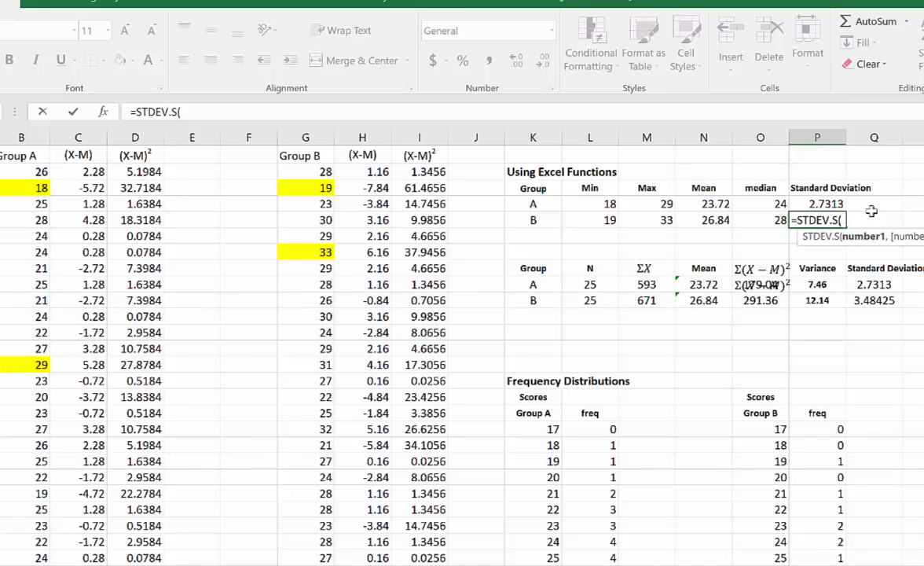
pyautogui.click(317, 130)
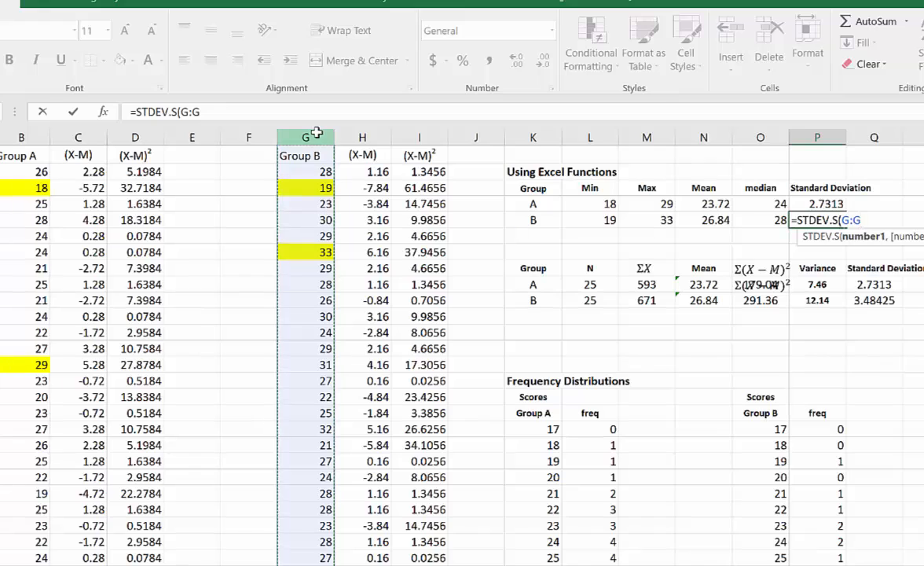
pyautogui.write(')')
pyautogui.press('Return')
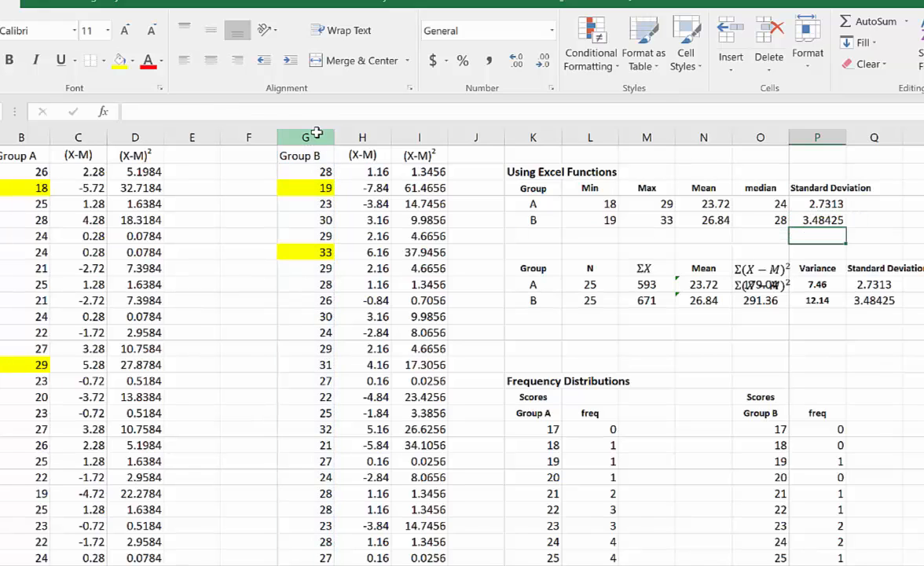
pyautogui.click(835, 205)
pyautogui.click(839, 223)
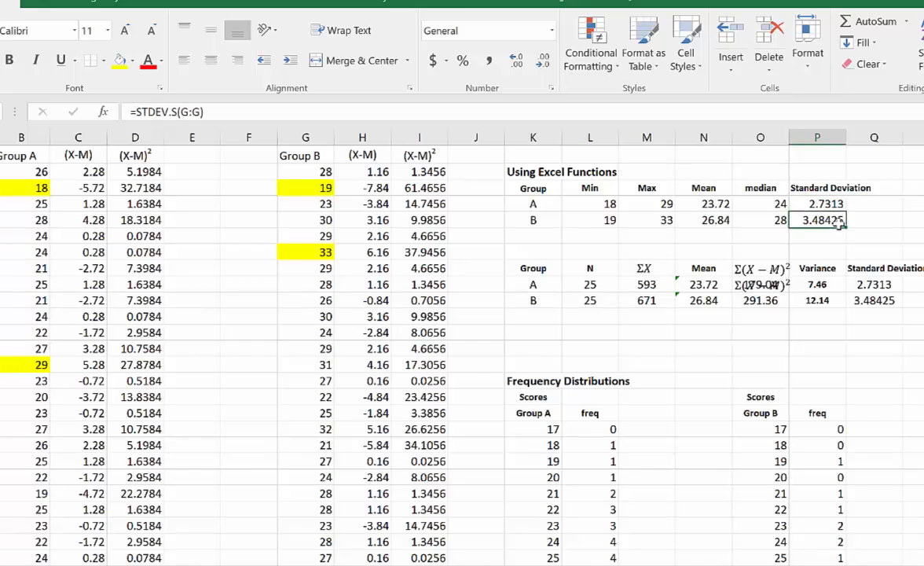
pyautogui.press('Up')
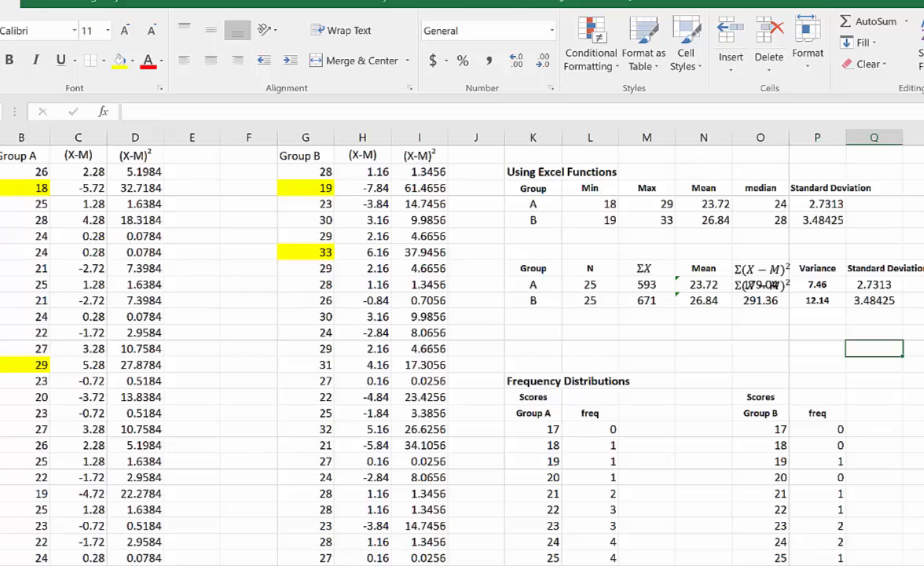
pyautogui.scroll(-1, 463, 346)
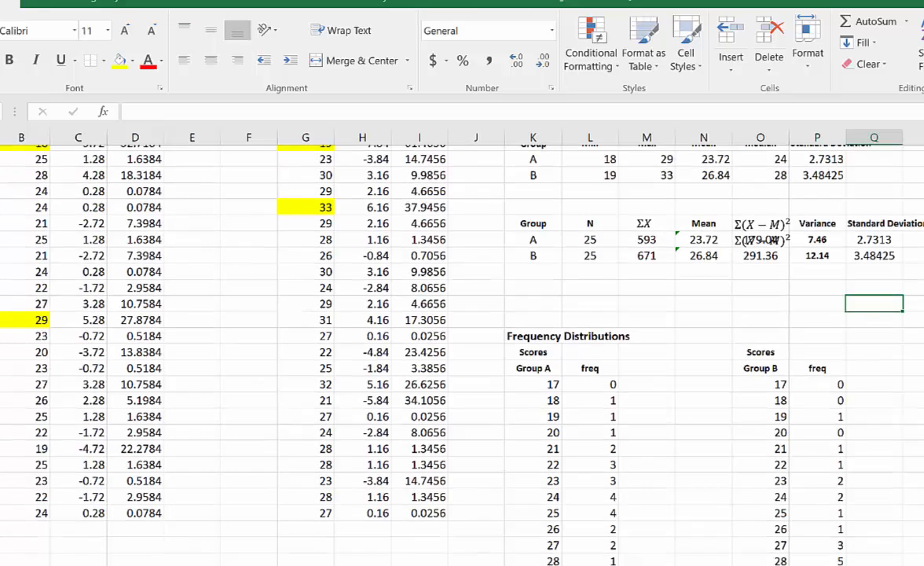